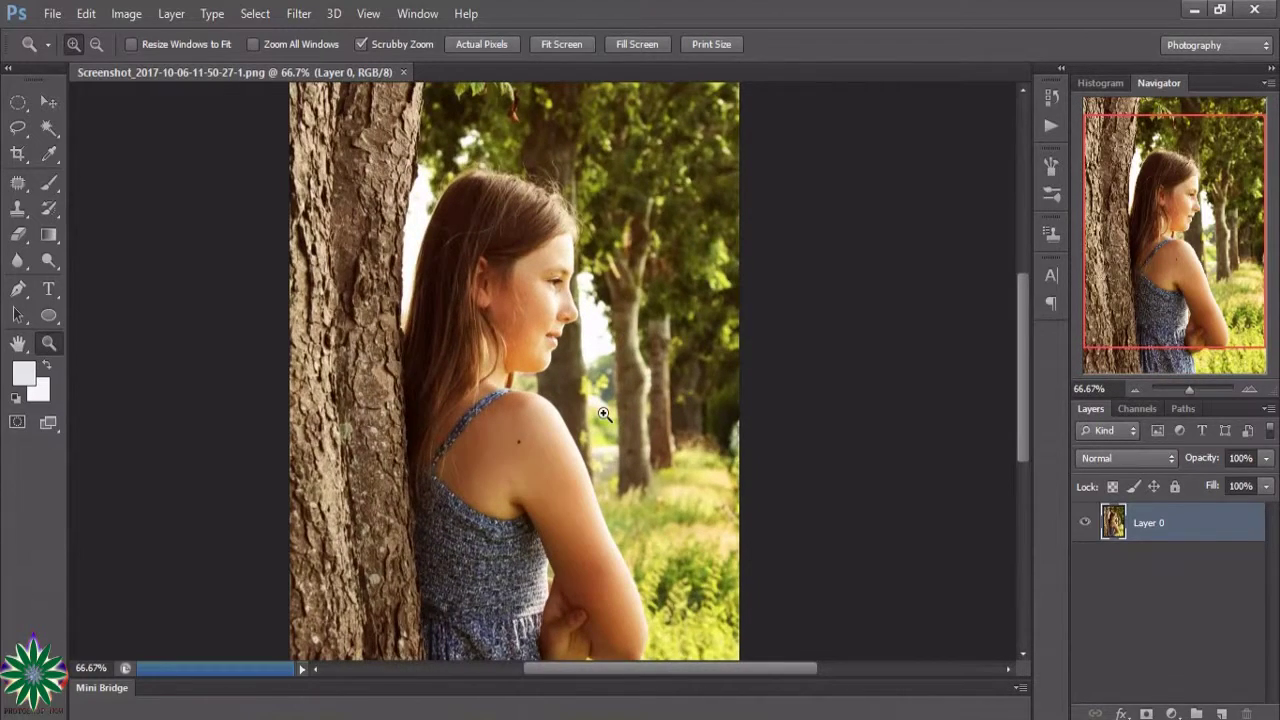
Zoom the portrait to 100%, then 200%, and scroll up to the girl's face
left_click(603, 412)
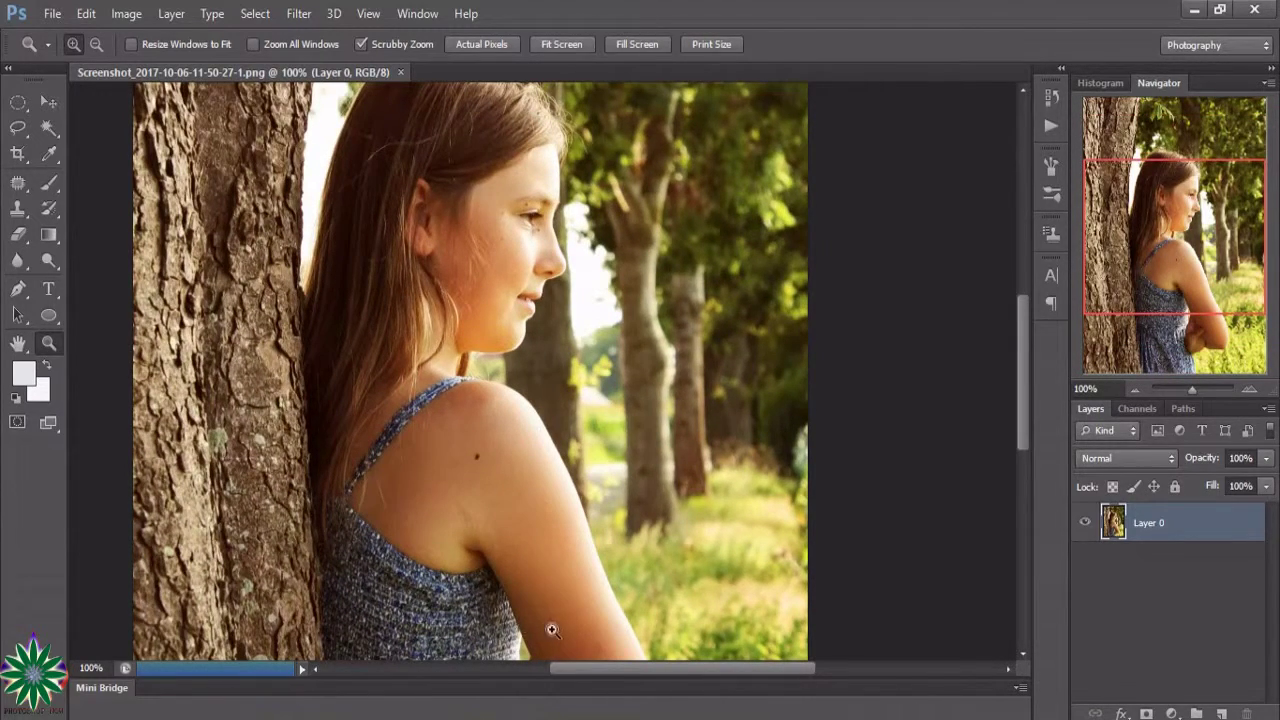
left_click_drag(588, 670, 569, 670)
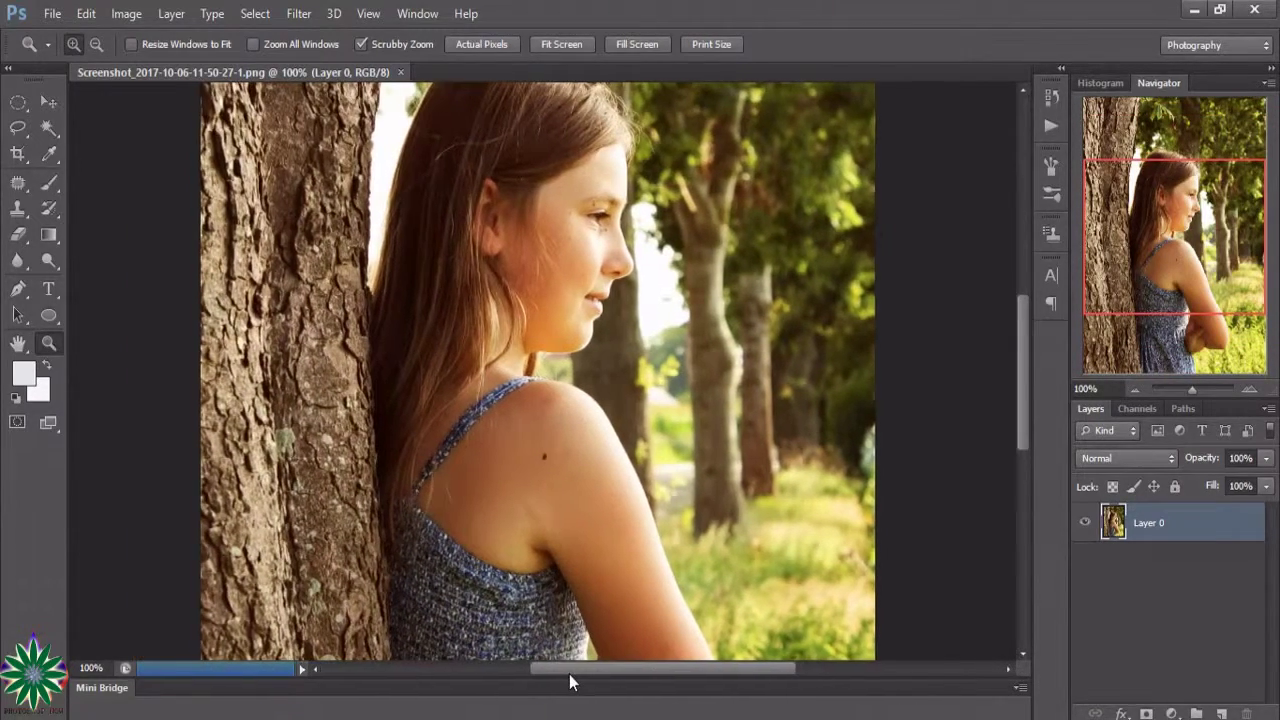
left_click(586, 485)
scroll(640, 434, "up", 1)
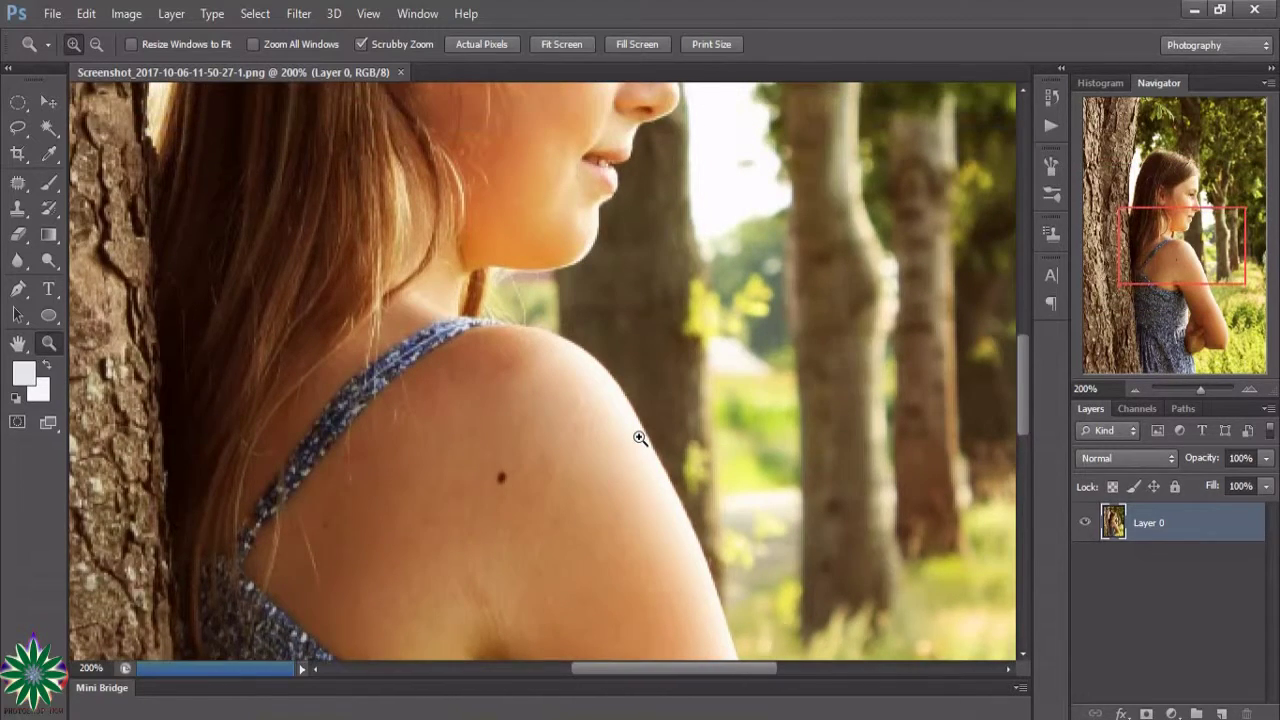
scroll(640, 434, "up", 3)
scroll(639, 437, "up", 3)
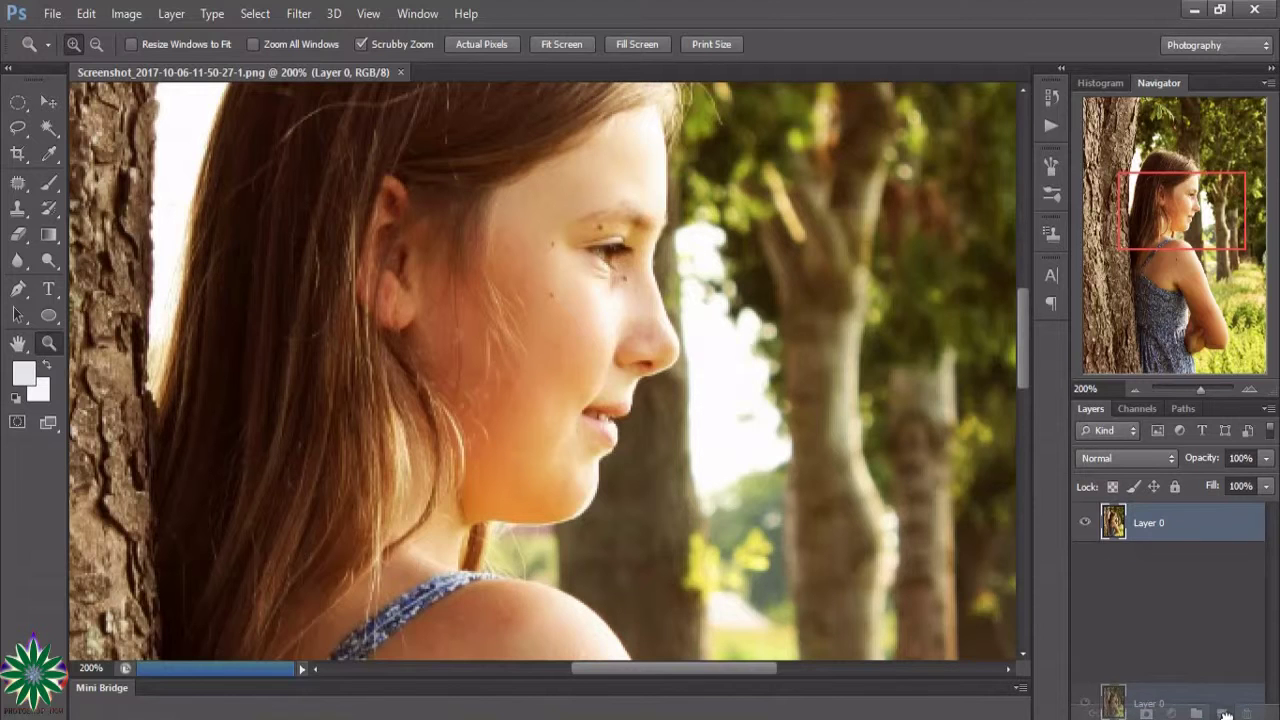
Duplicate Layer 0 as Layer 0 copy and magnify the face to 300%
left_click_drag(1252, 535, 1221, 713)
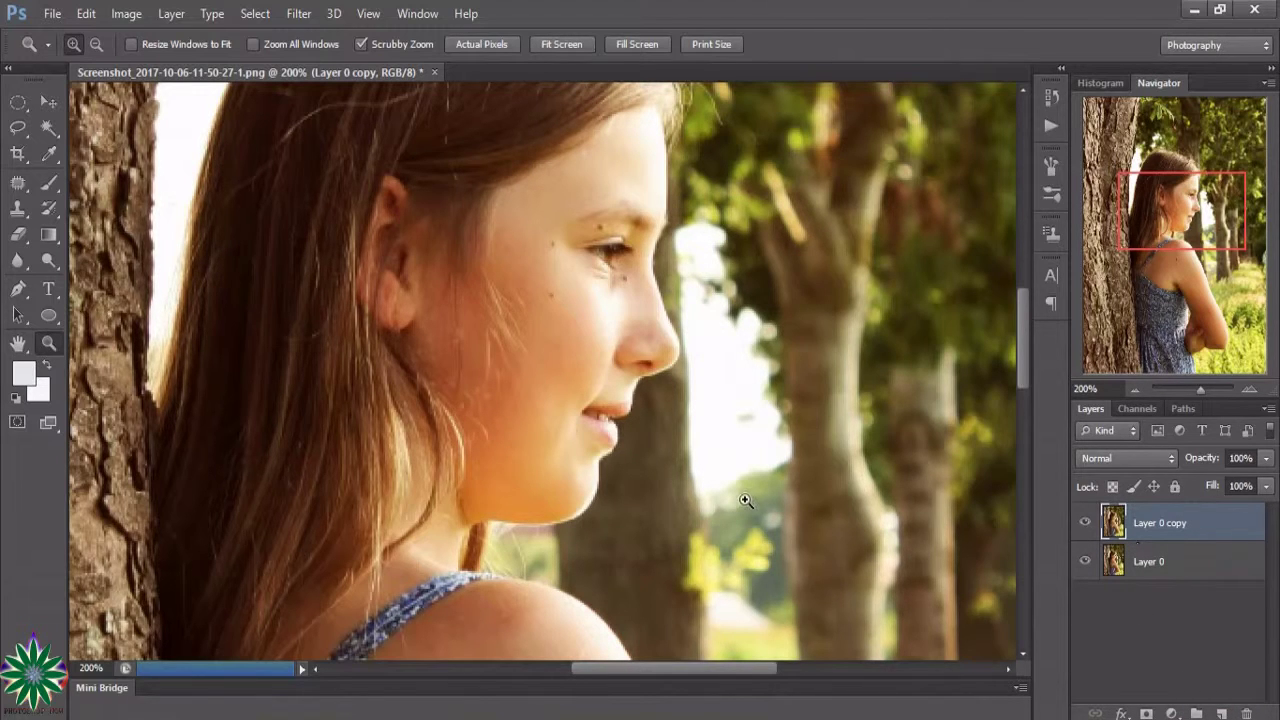
left_click(595, 430)
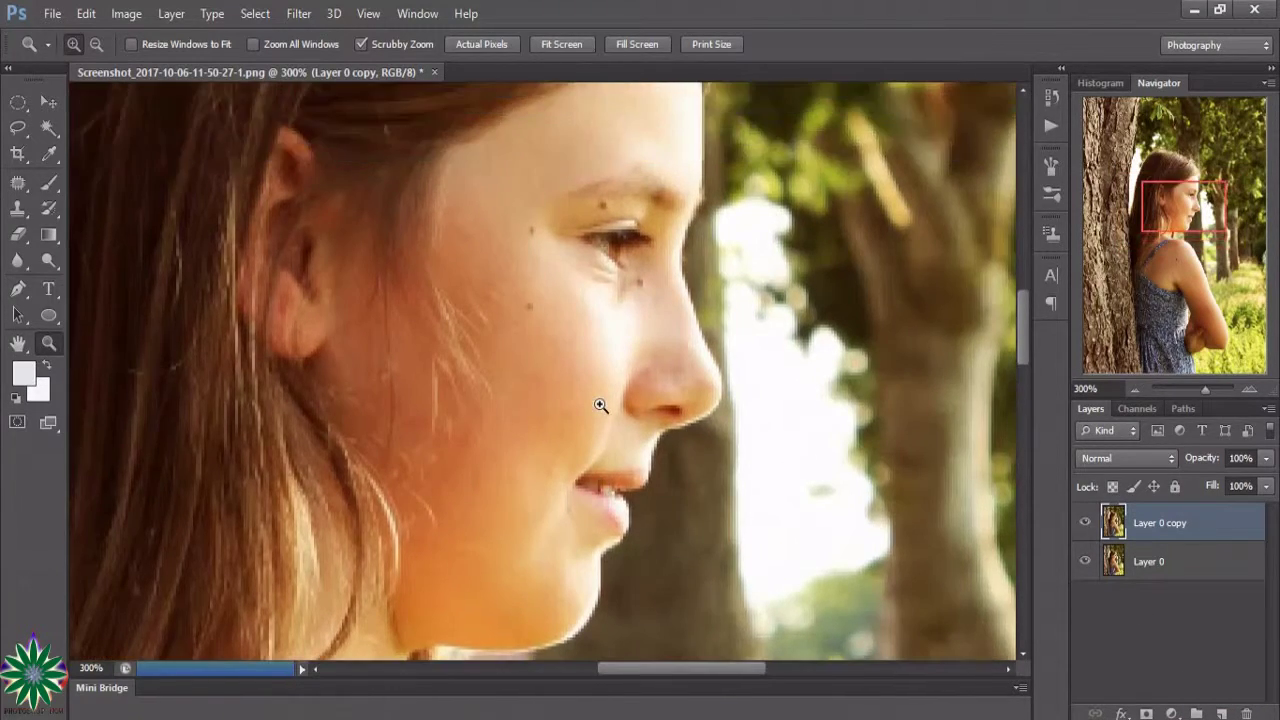
scroll(600, 405, "up", 1)
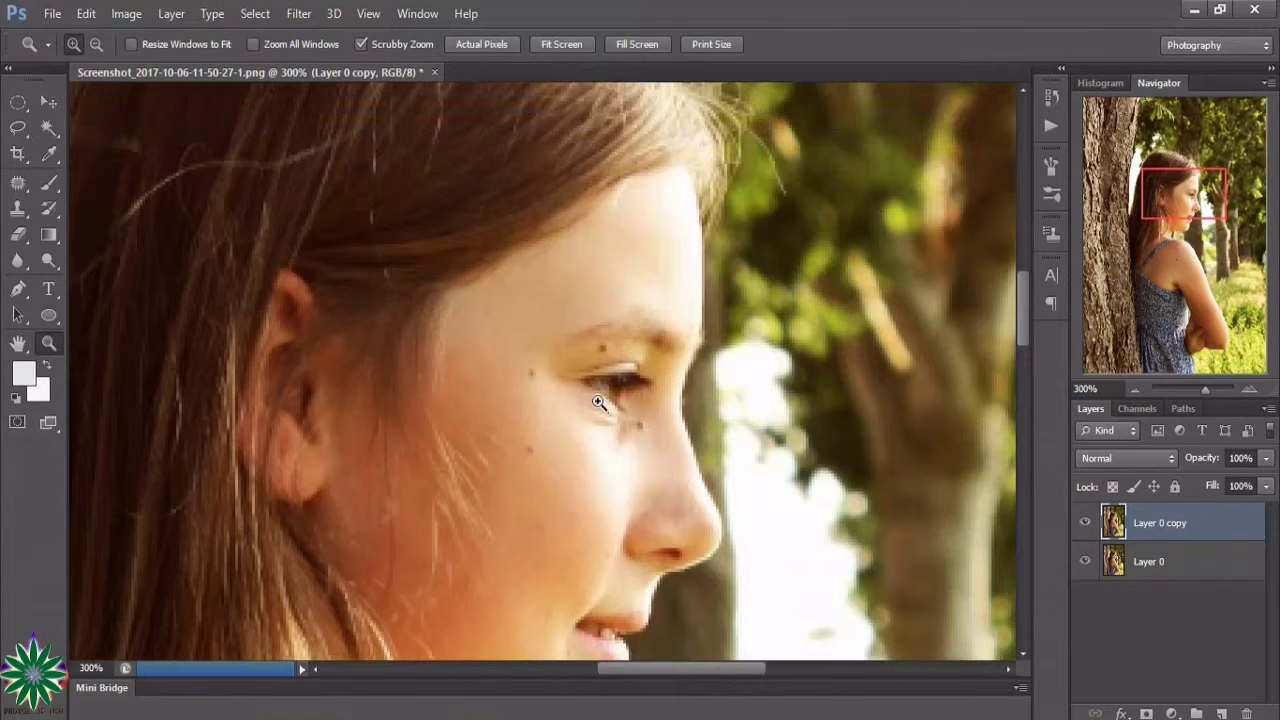
left_click(20, 185)
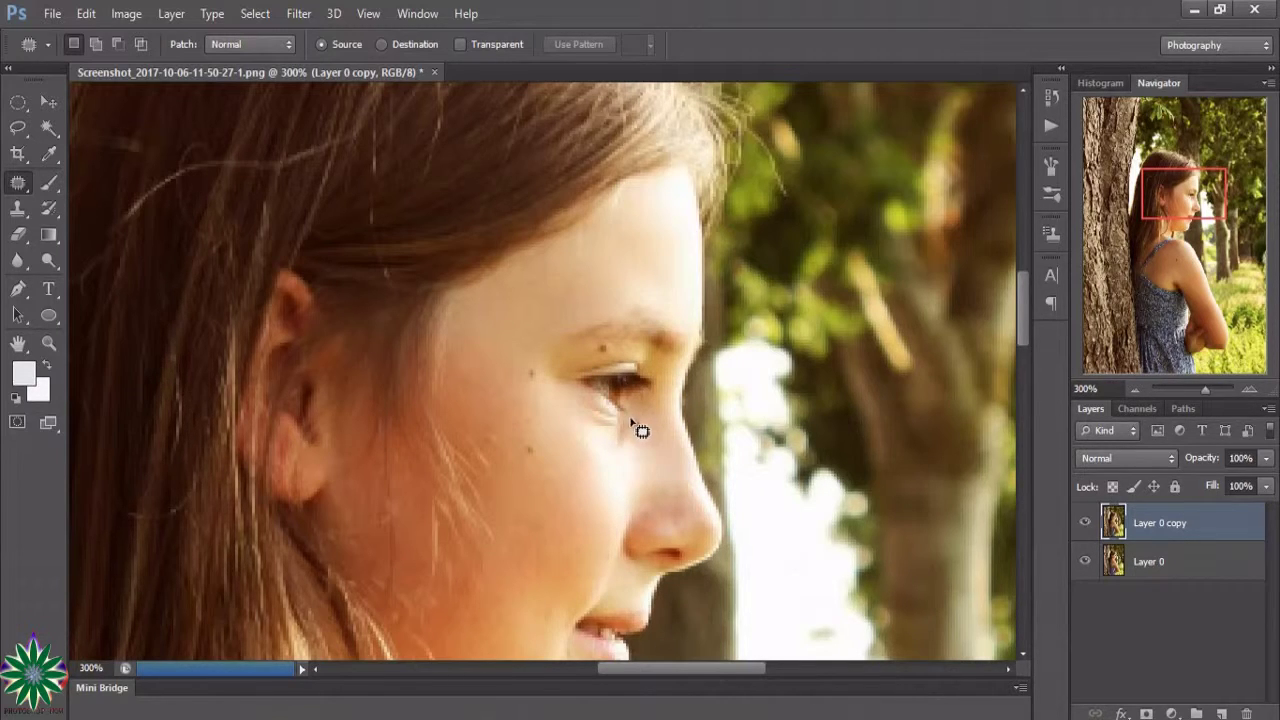
Patch the dark spot below the eye and the brow mole with clean skin
mouse_move(631, 421)
left_mouse_down()
mouse_move(637, 430)
mouse_move(627, 271)
left_mouse_up()
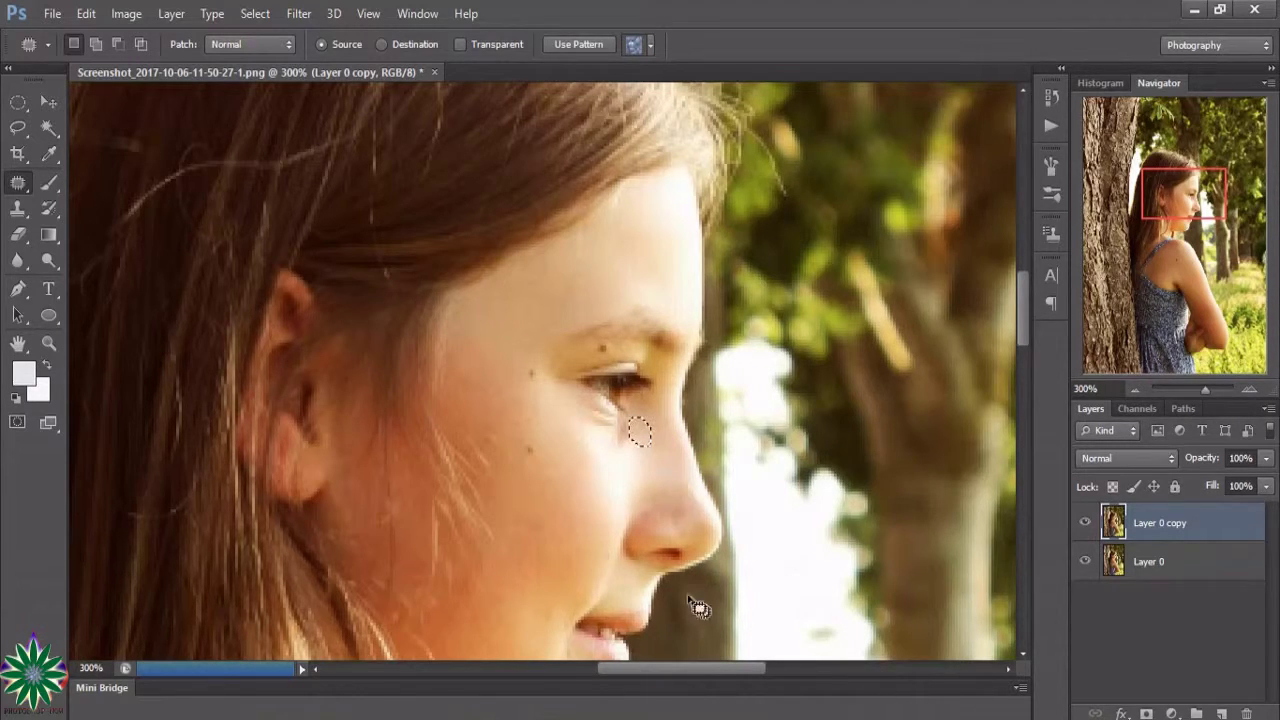
key("ctrl+d")
left_click_drag(621, 364, 632, 290)
left_click_drag(612, 351, 609, 292)
left_click_drag(607, 352, 603, 352)
left_click_drag(614, 287, 614, 288)
key("ctrl+d")
Patch the small mole and spot on the cheek with lighter skin
mouse_move(529, 371)
left_mouse_down()
mouse_move(534, 380)
mouse_move(531, 330)
left_mouse_up()
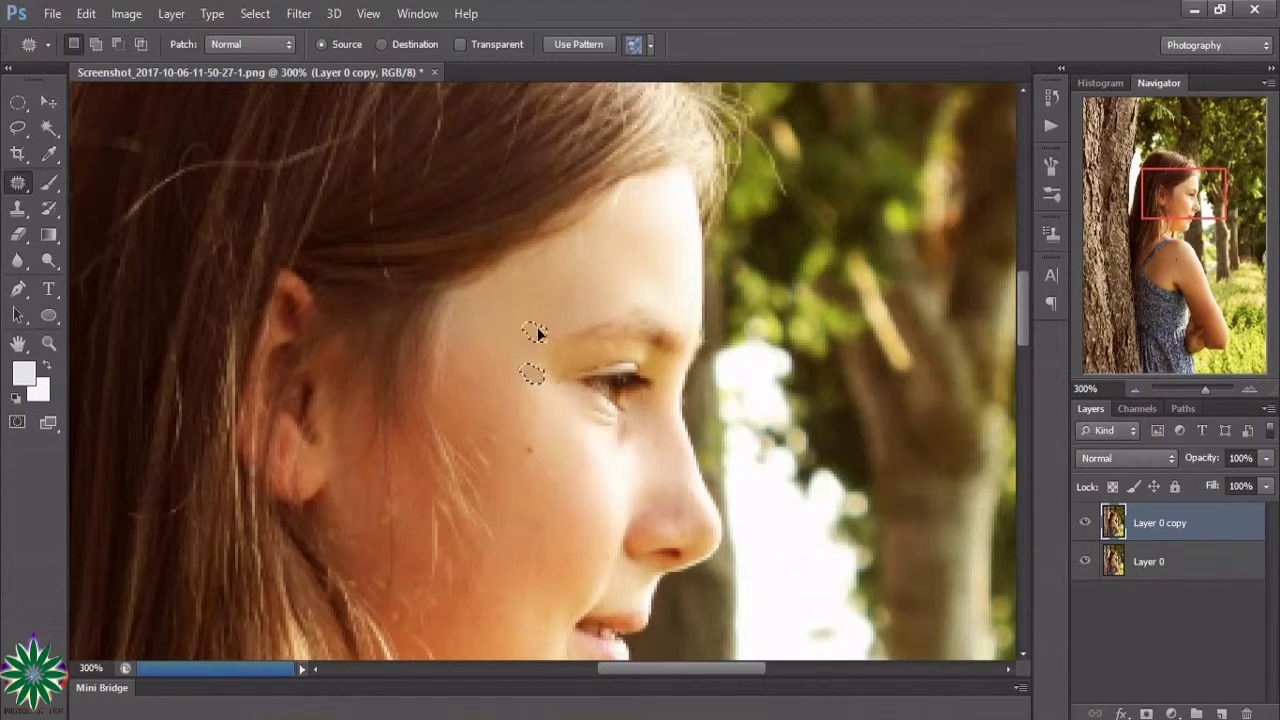
key("ctrl+d")
mouse_move(531, 449)
left_mouse_down()
mouse_move(537, 468)
mouse_move(524, 375)
left_mouse_up()
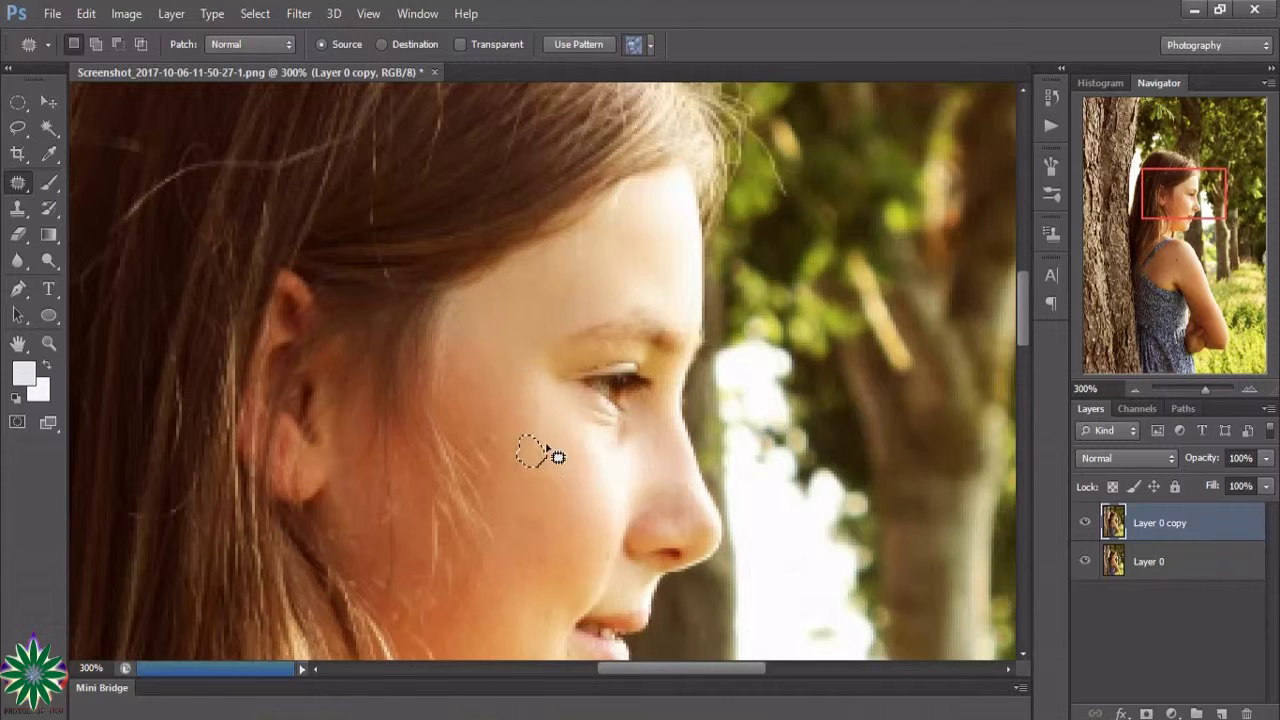
scroll(548, 455, "down", 1)
scroll(545, 475, "down", 1)
scroll(537, 483, "down", 2)
scroll(533, 480, "down", 2)
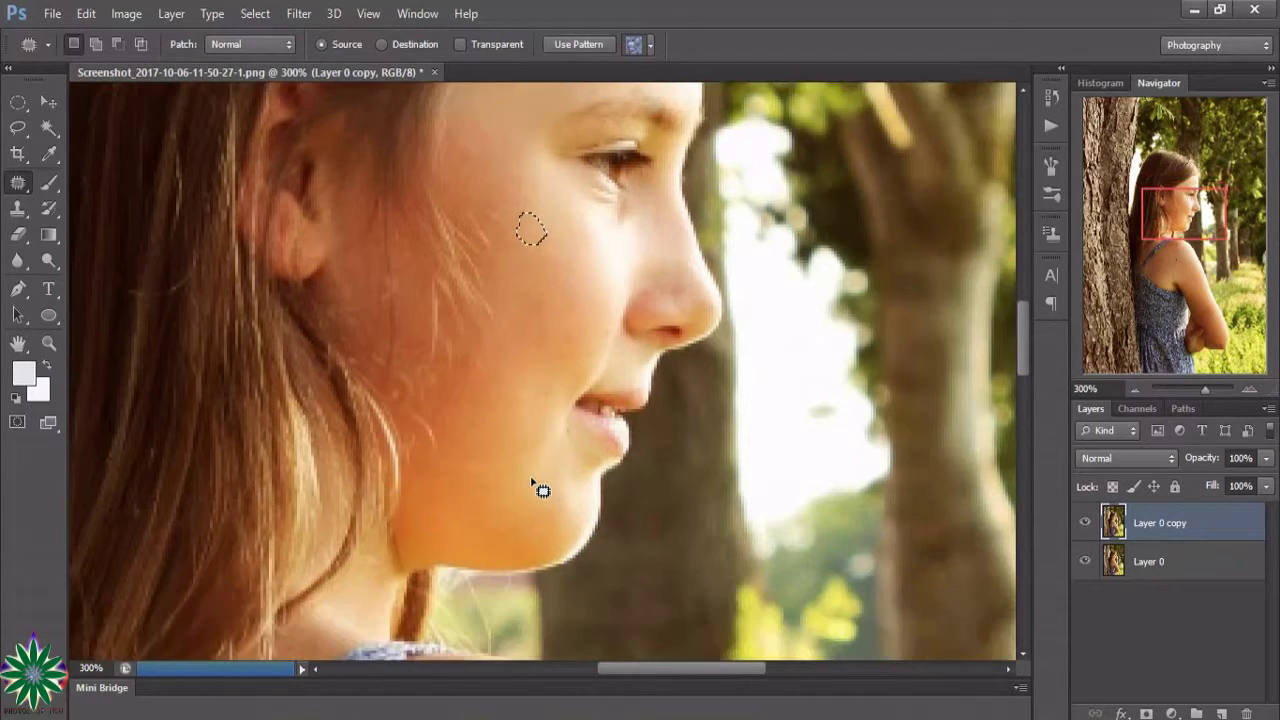
scroll(536, 480, "down", 2)
scroll(545, 481, "down", 1)
scroll(550, 479, "down", 2)
scroll(550, 480, "down", 2)
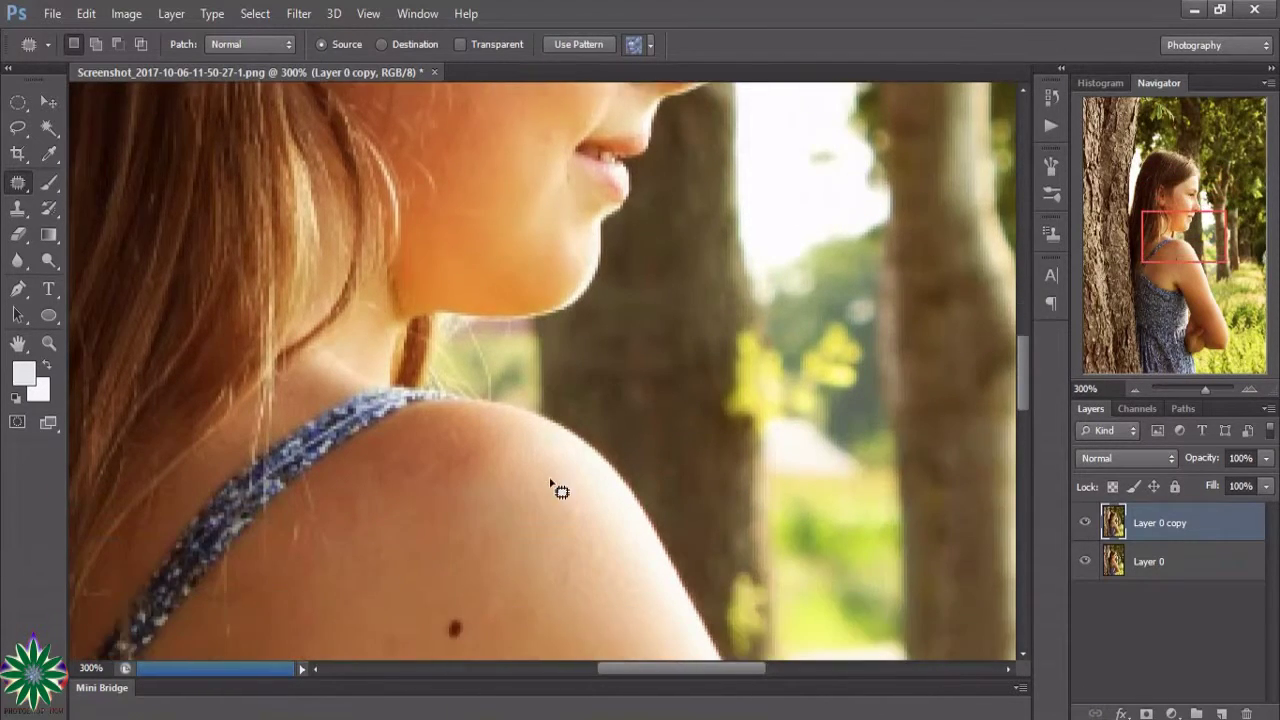
scroll(551, 481, "down", 3)
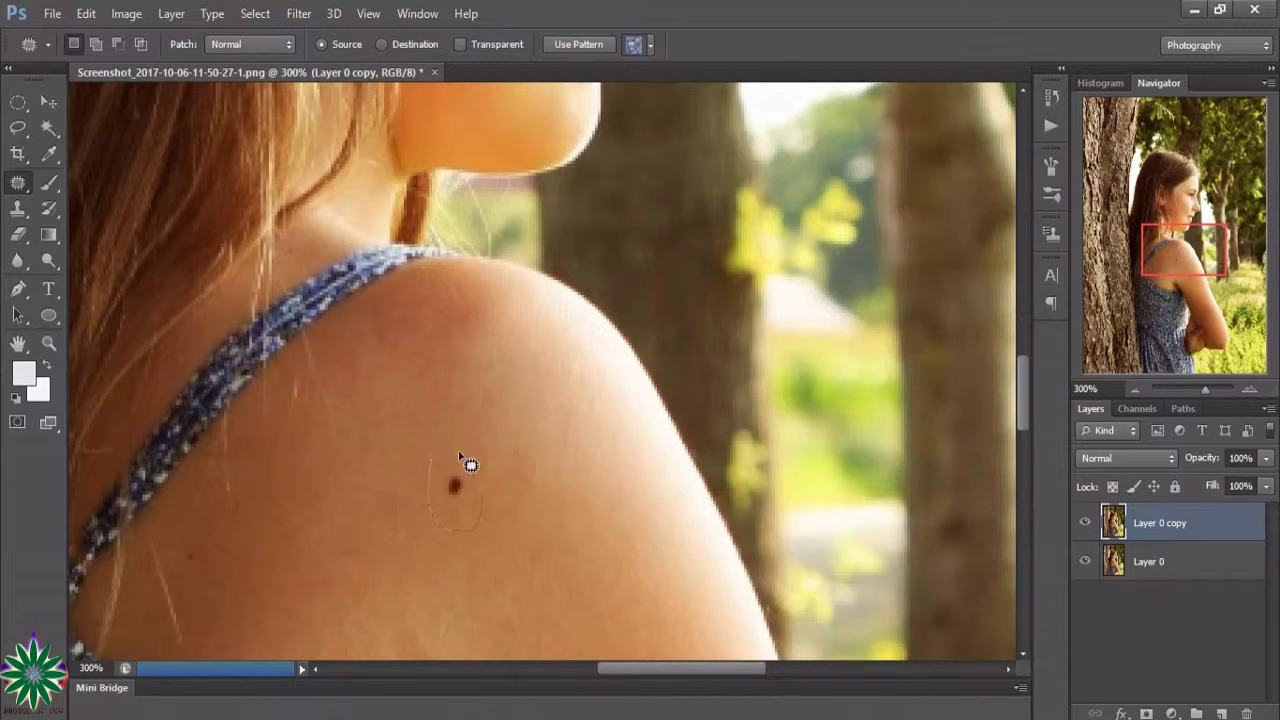
Patch the mole on the girl's shoulder, then return the view to the face
mouse_move(443, 500)
left_mouse_down()
mouse_move(480, 514)
mouse_move(380, 505)
left_mouse_up()
scroll(528, 463, "up", 1)
scroll(530, 455, "up", 4)
scroll(535, 447, "up", 5)
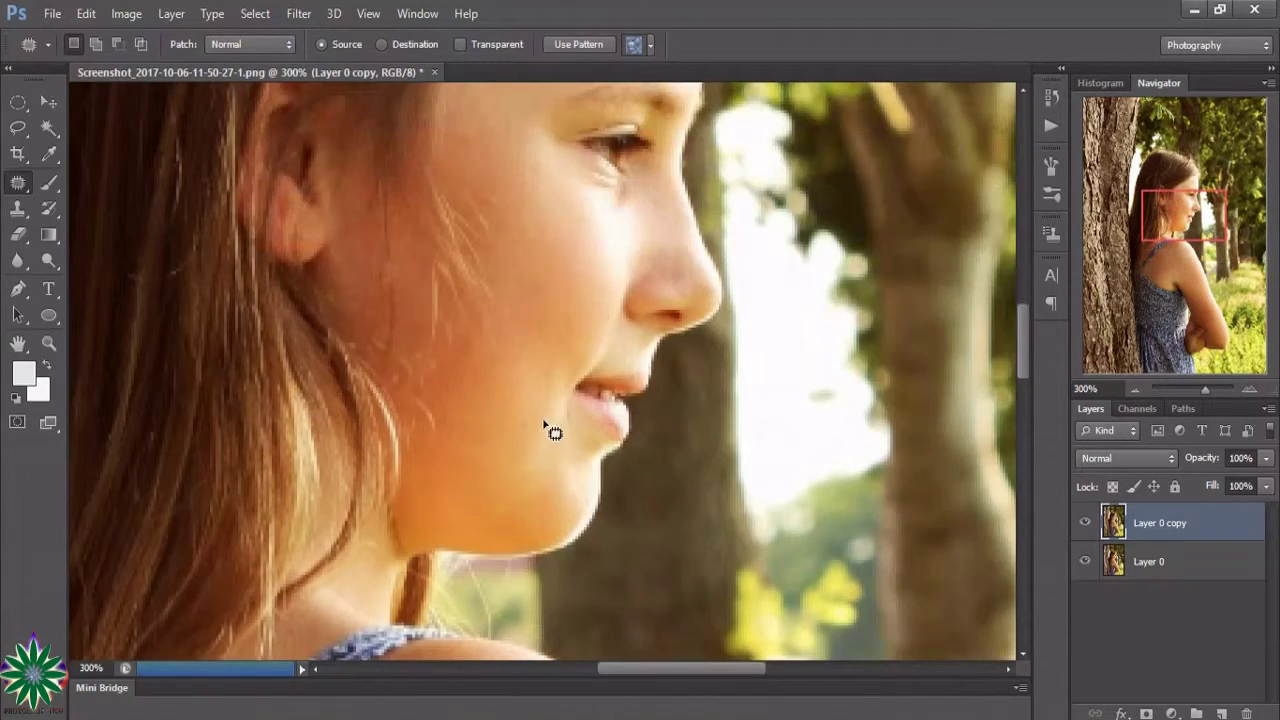
scroll(480, 435, "up", 2)
Zoom out to the whole portrait and clear the leftover shoulder patch selection
left_click(49, 340)
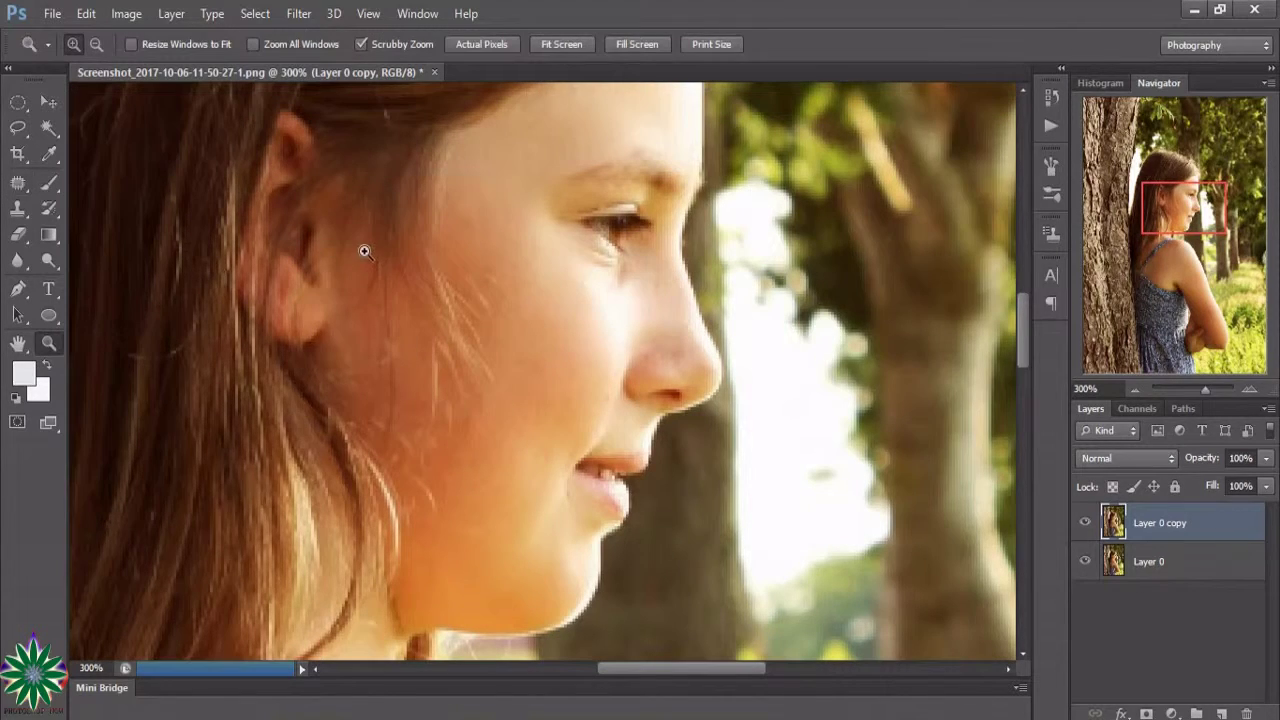
left_click(636, 417, "alt")
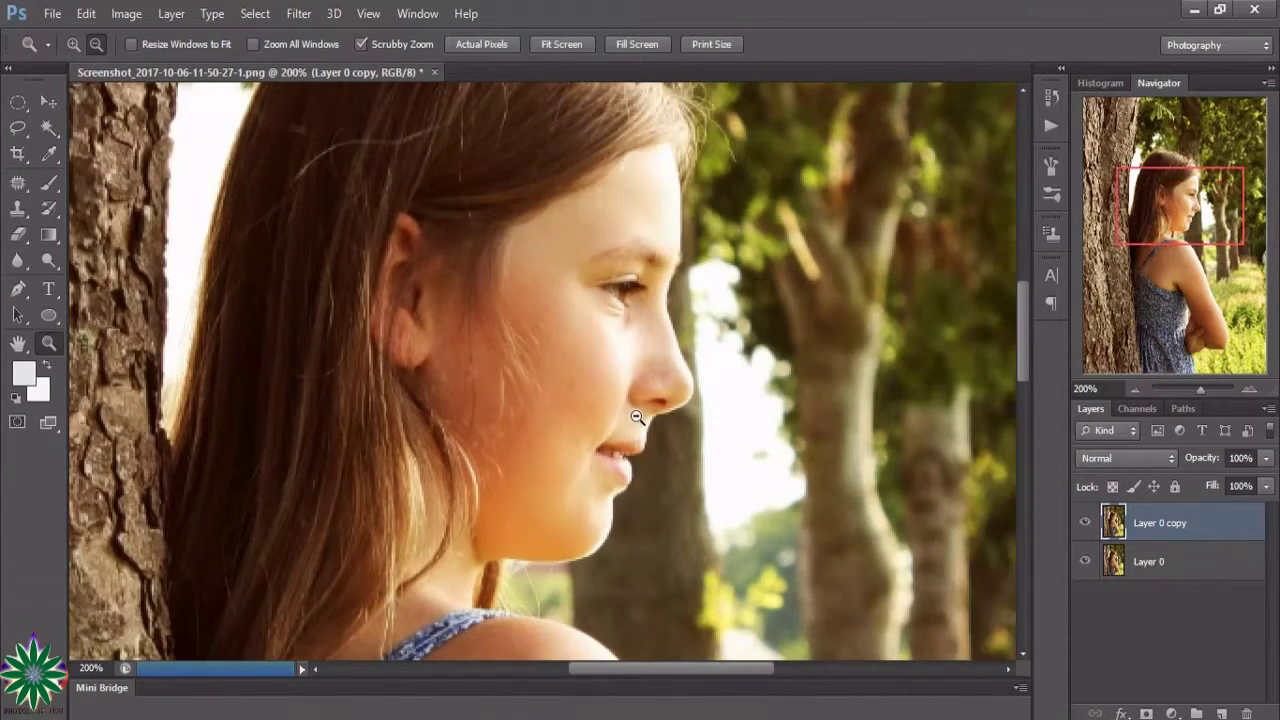
left_click(651, 449, "alt")
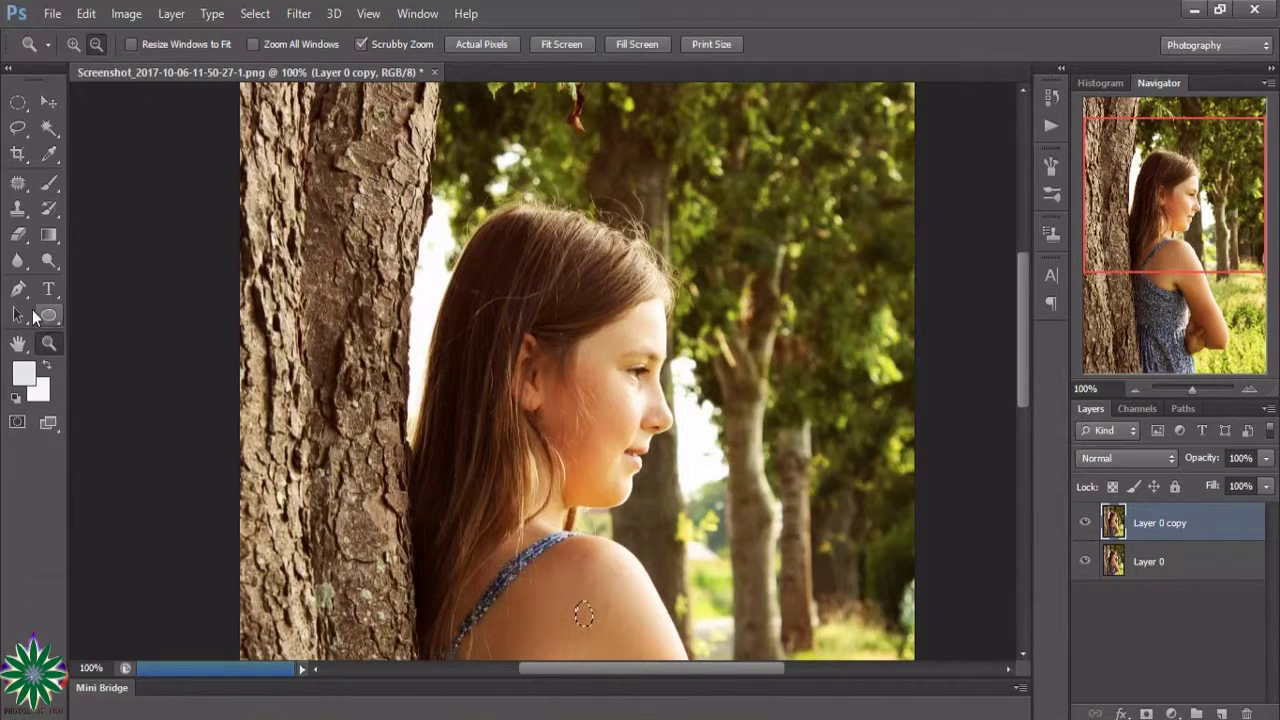
left_click(18, 183)
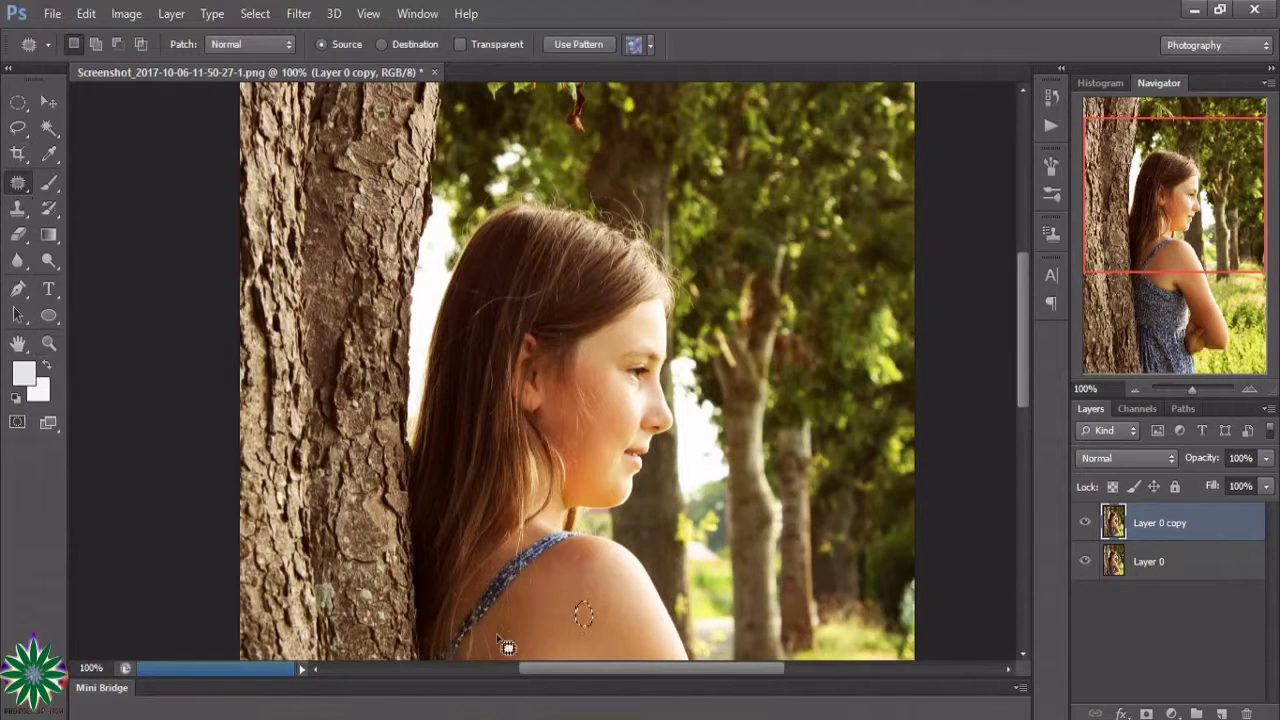
left_click(620, 618)
scroll(640, 590, "up", 2)
scroll(637, 581, "down", 2)
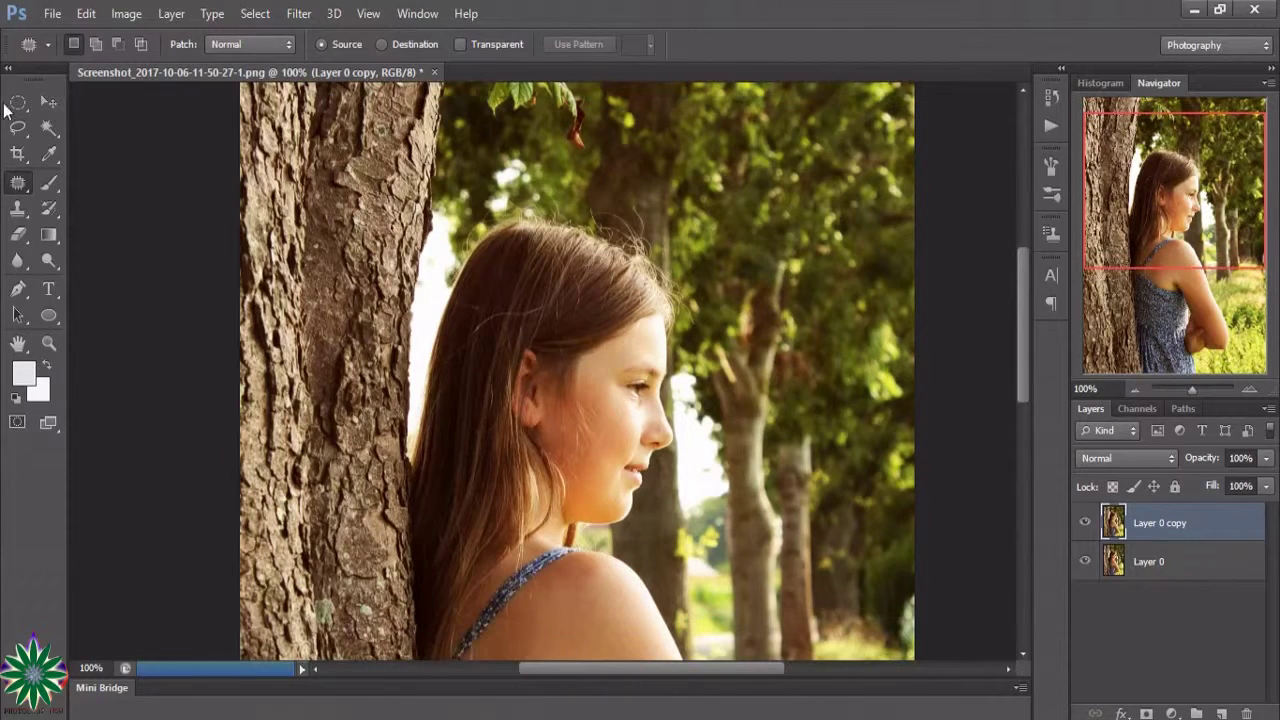
Zoom back in to 200% on the retouched face
left_click(48, 342)
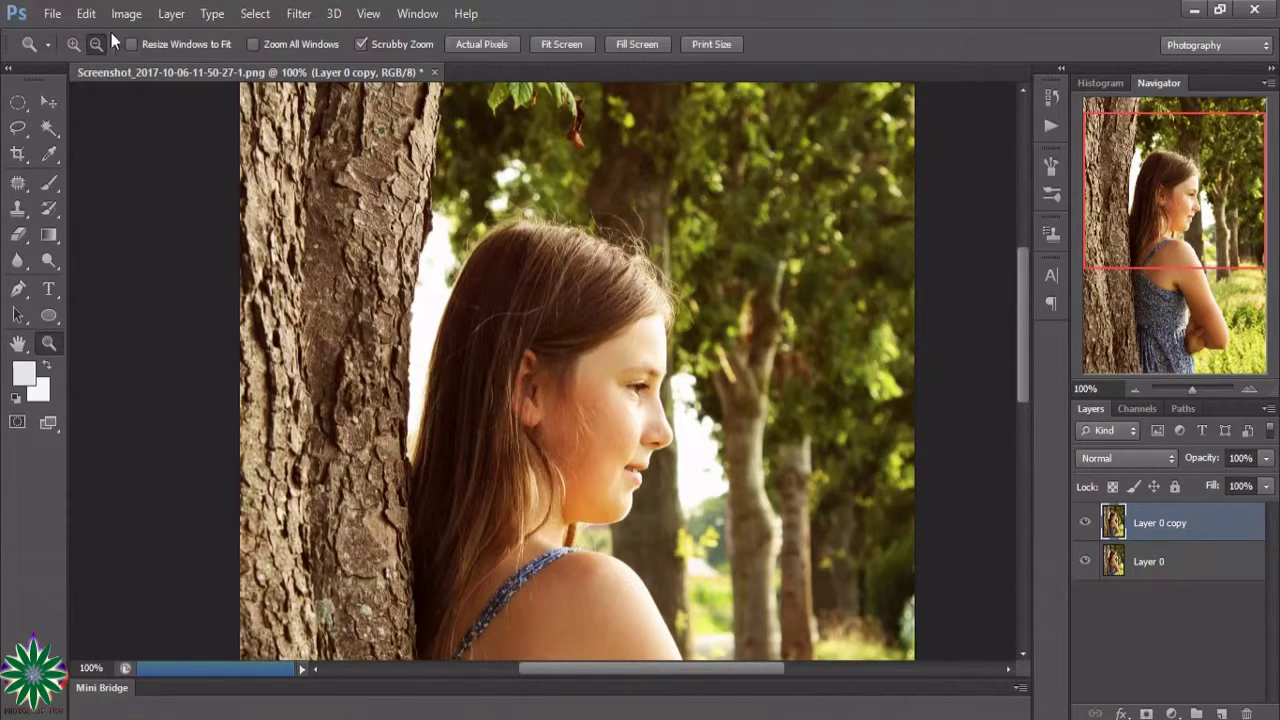
left_click(566, 451)
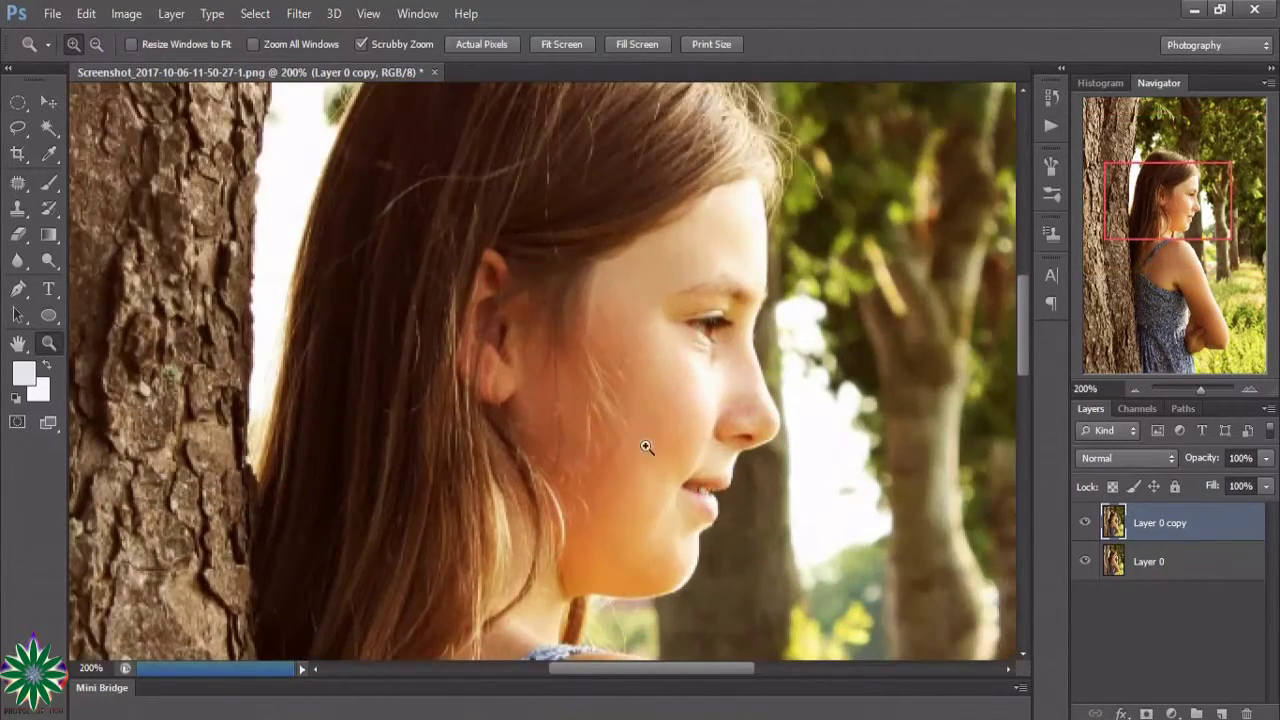
left_click(50, 106)
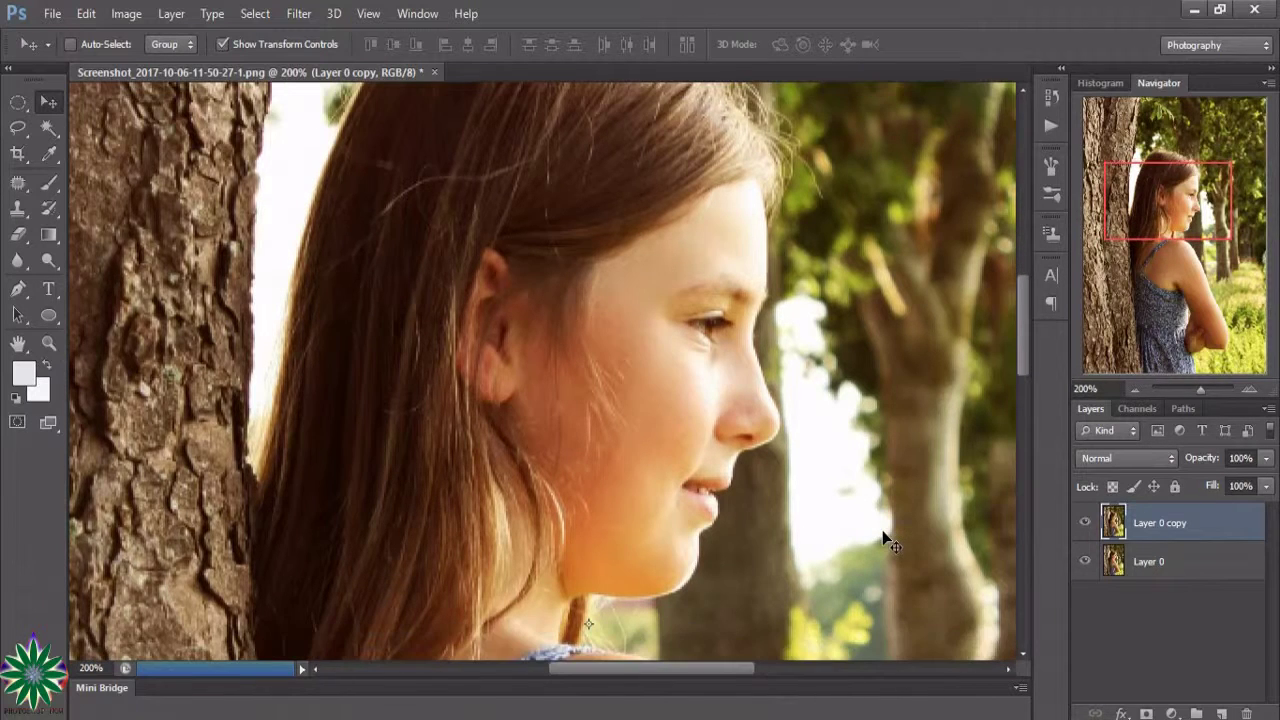
left_click_drag(712, 668, 733, 670)
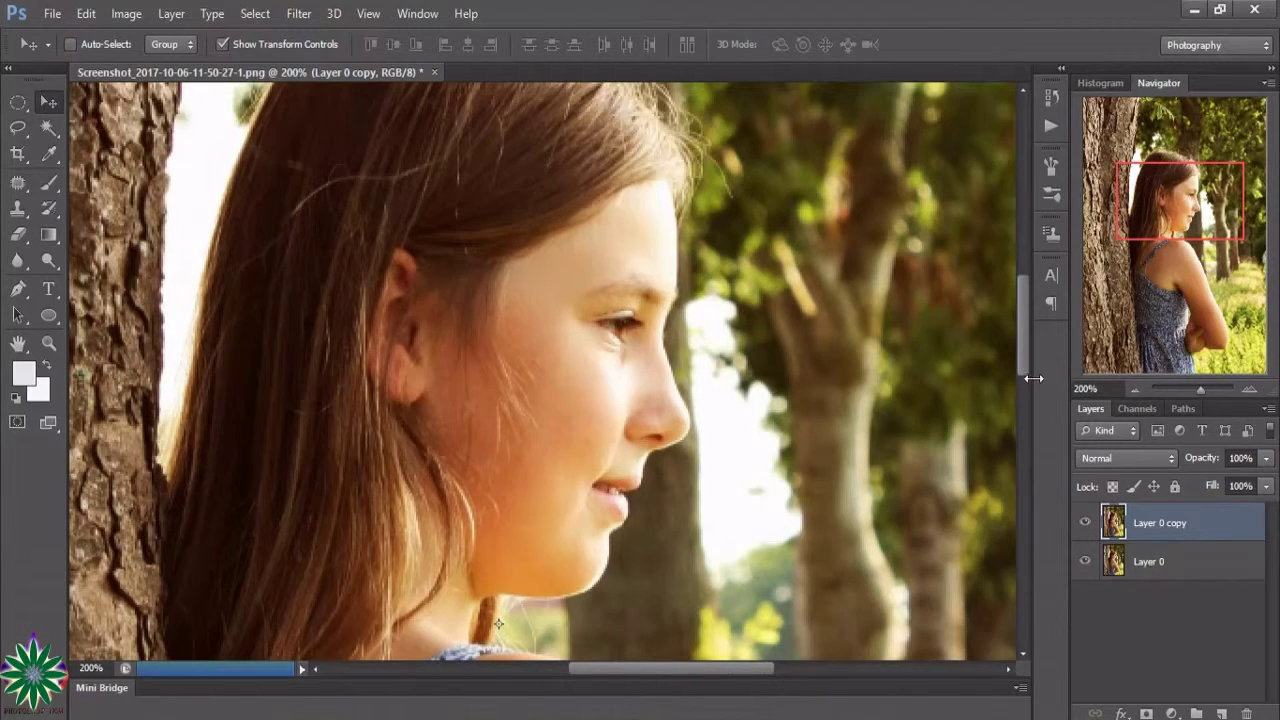
scroll(1025, 368, "up", 1)
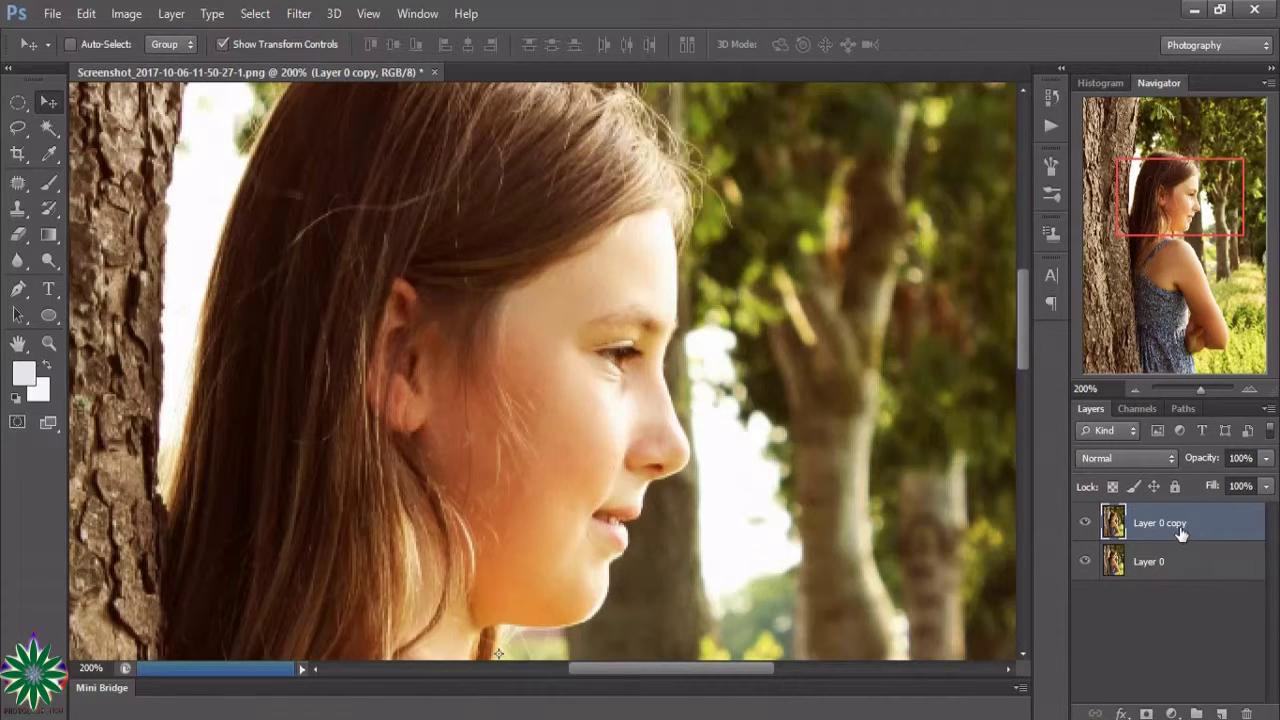
Add a deep blue Solid Color fill layer, Color Fill 1, above the photo layers
left_click(1172, 712)
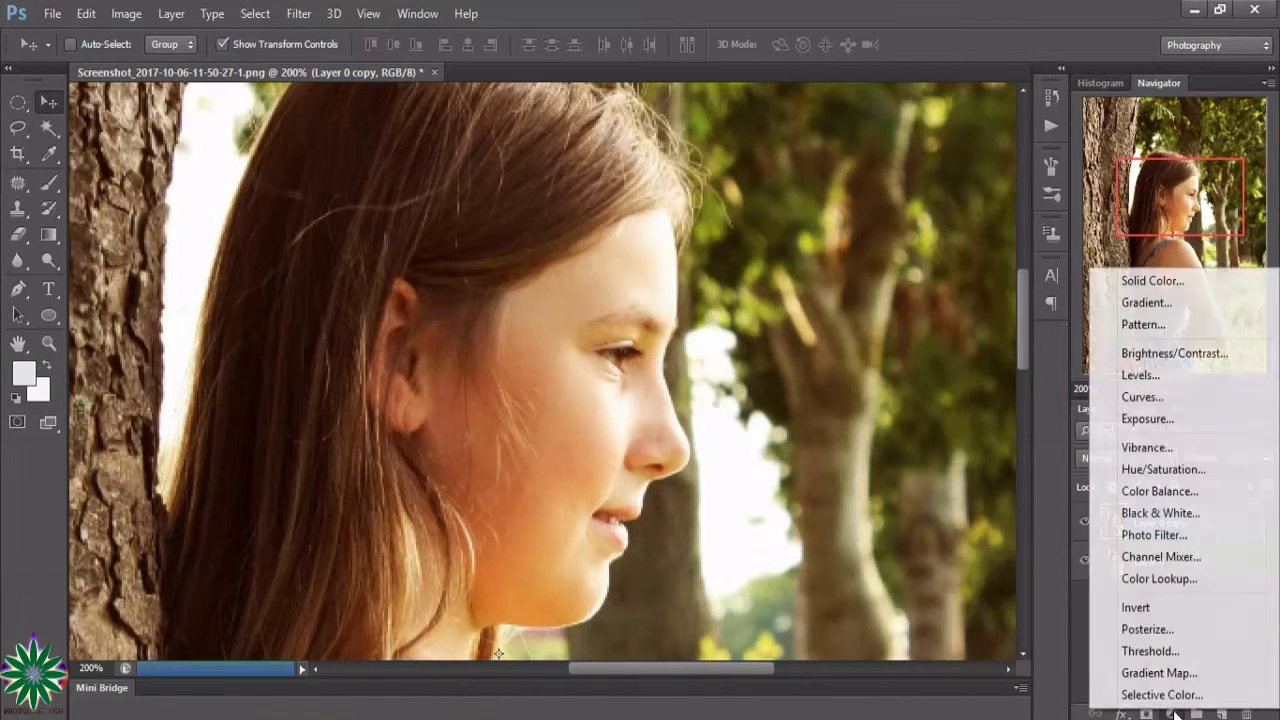
left_click(1170, 278)
left_click(892, 264)
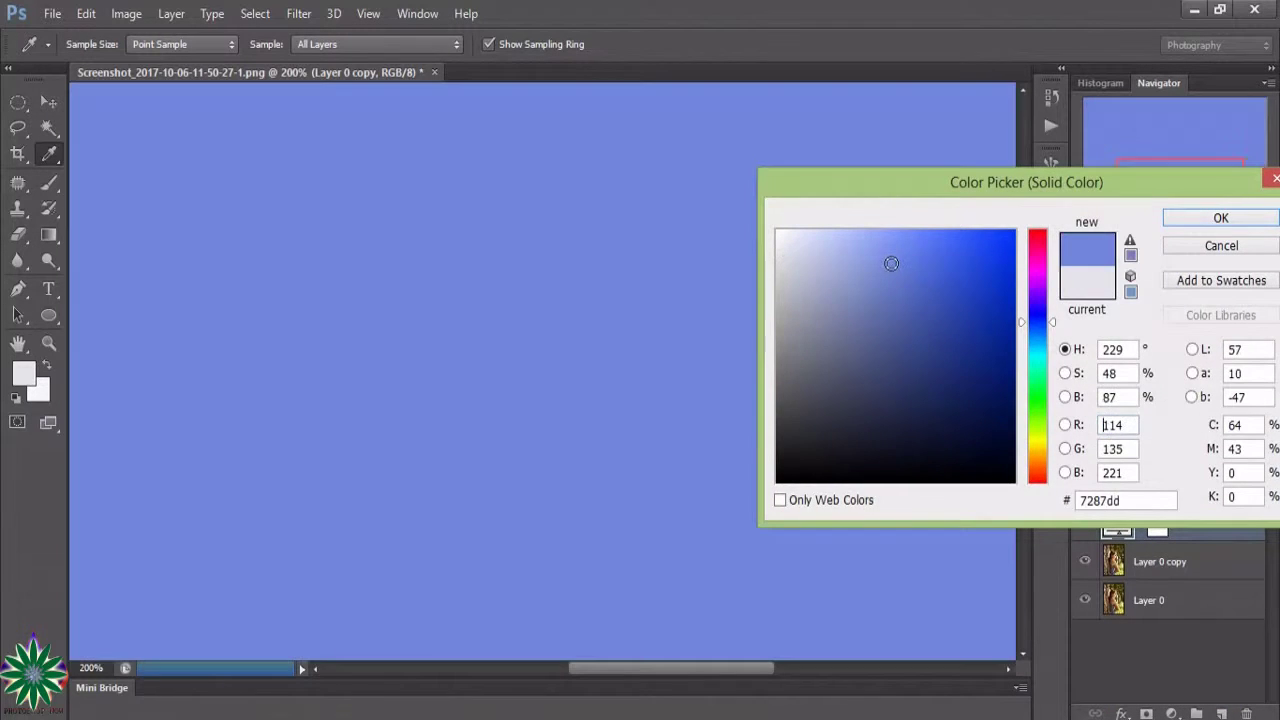
left_click(958, 259)
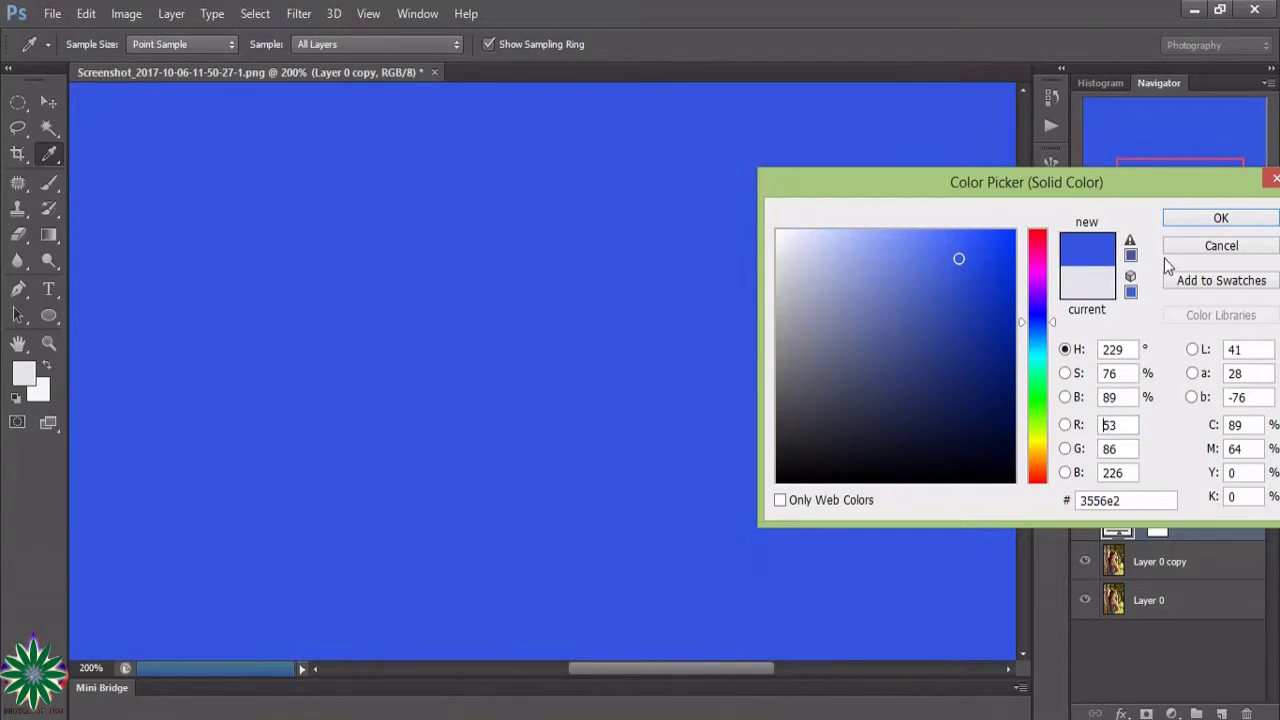
left_click(973, 315)
left_click(1221, 218)
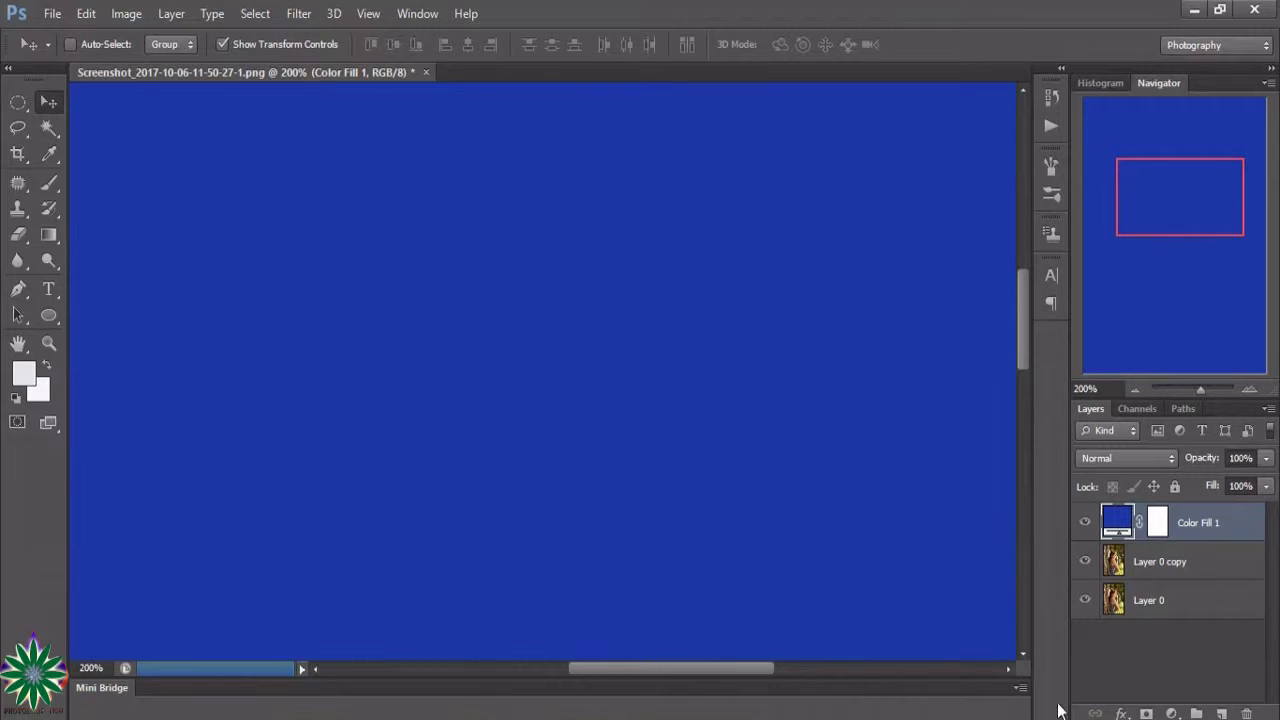
left_click(1163, 463)
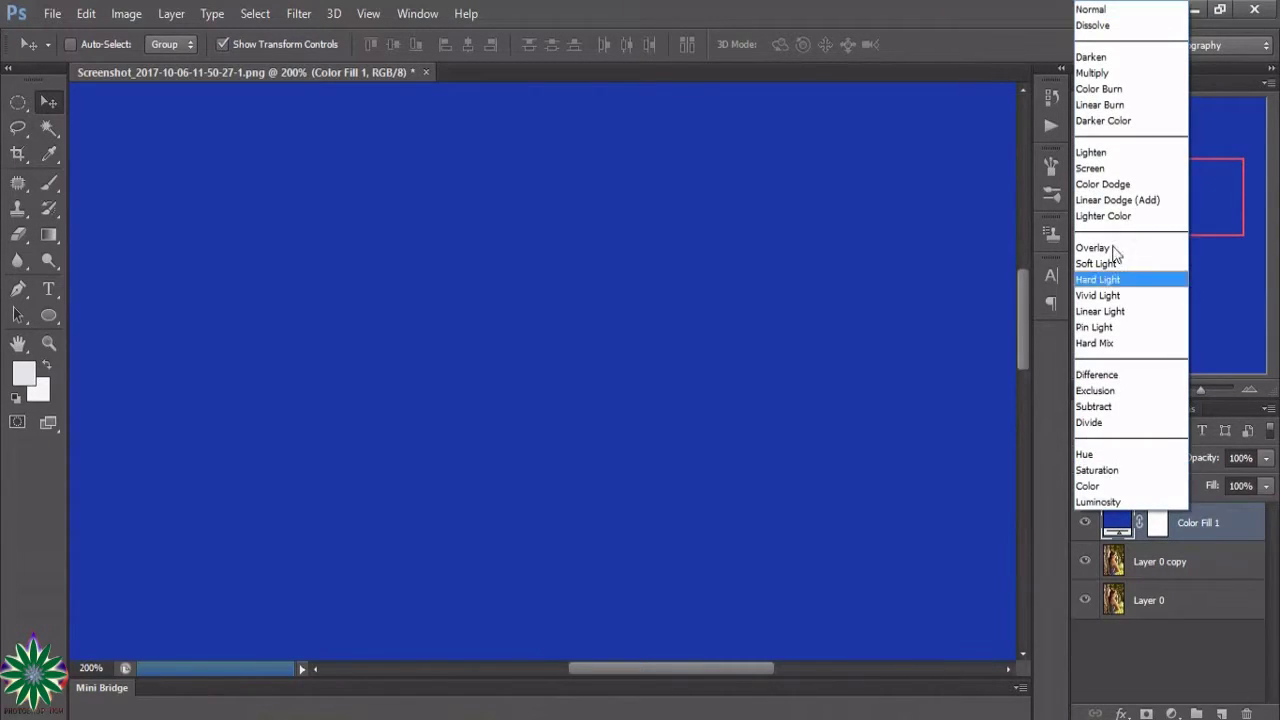
left_click(1092, 168)
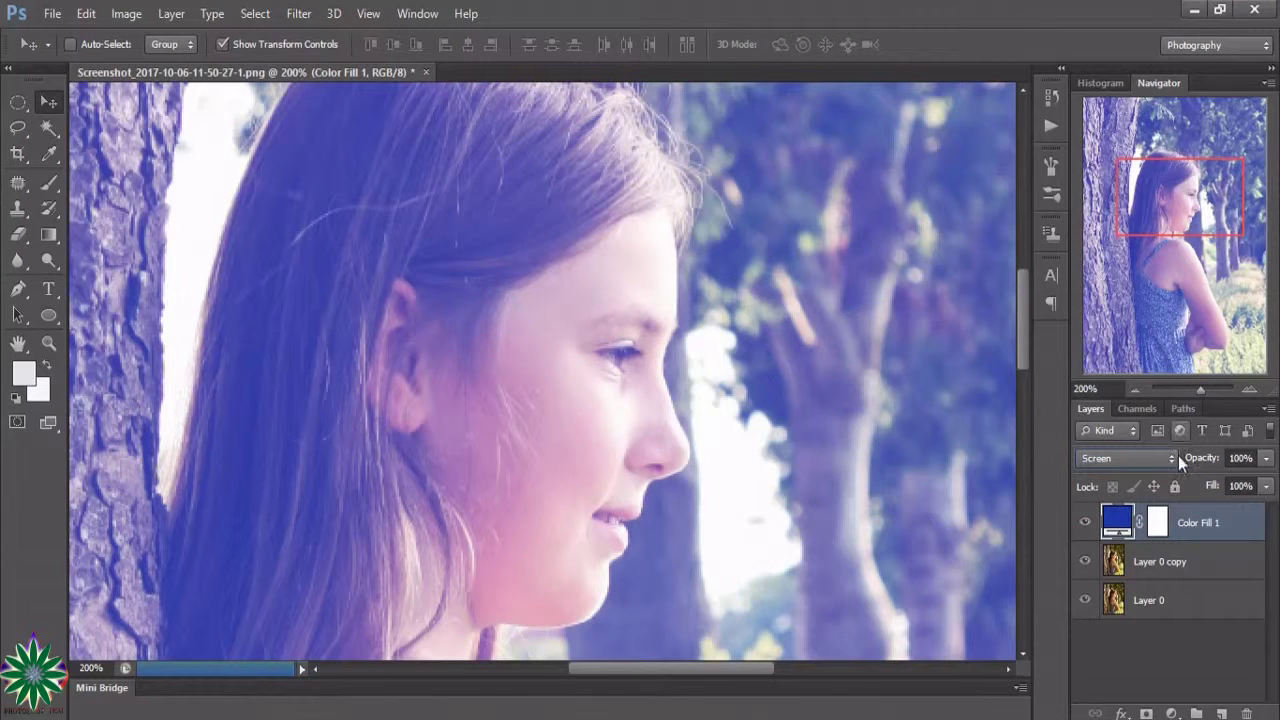
left_click(1266, 458)
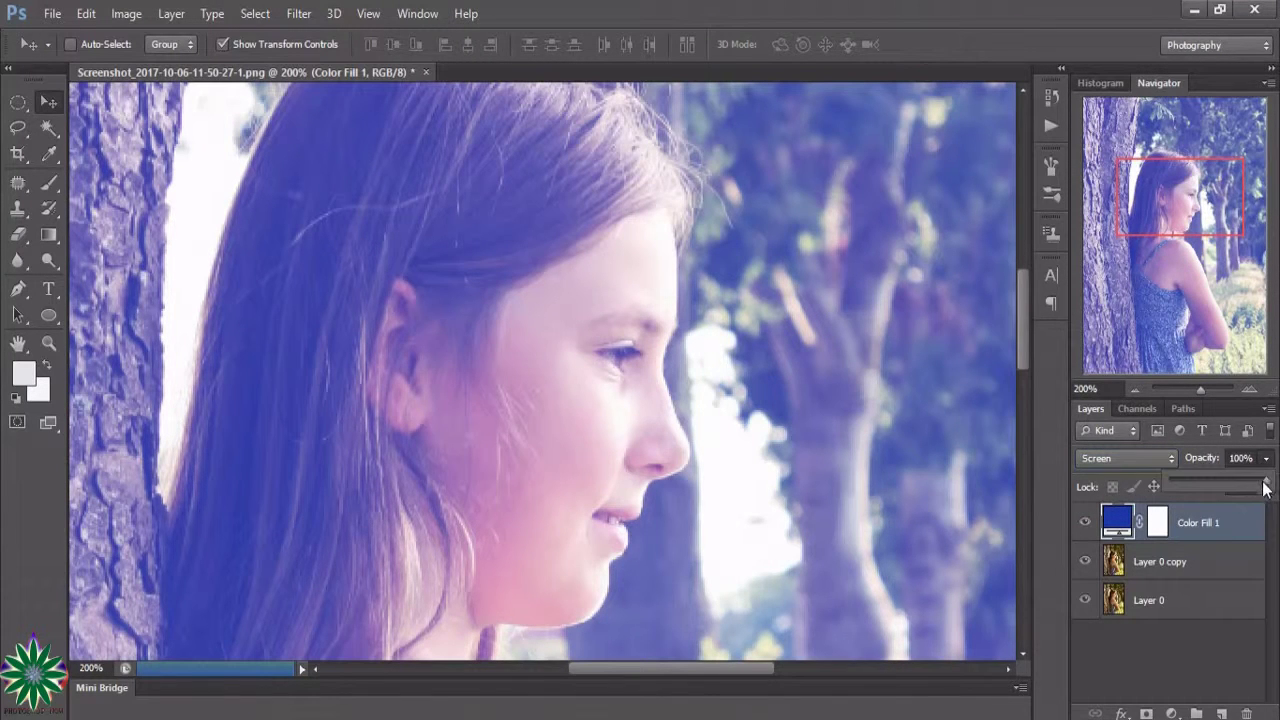
left_click_drag(1198, 481, 1199, 482)
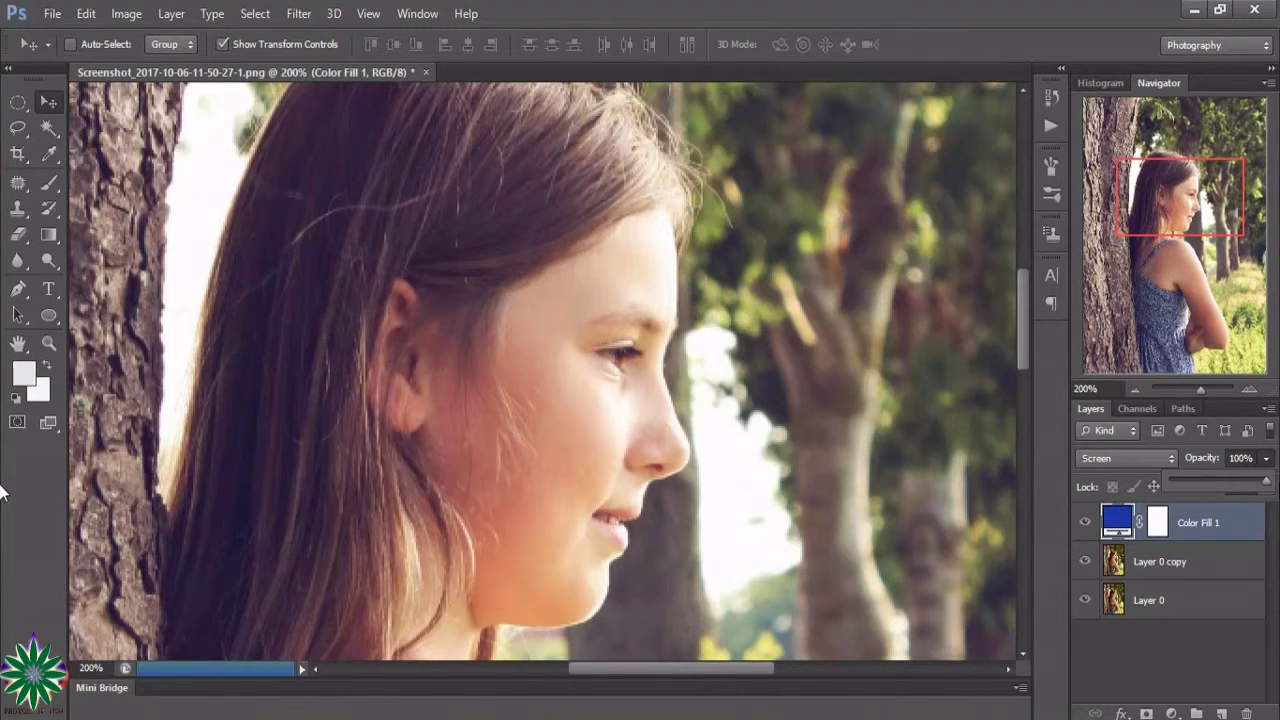
key("0")
left_click(1139, 461)
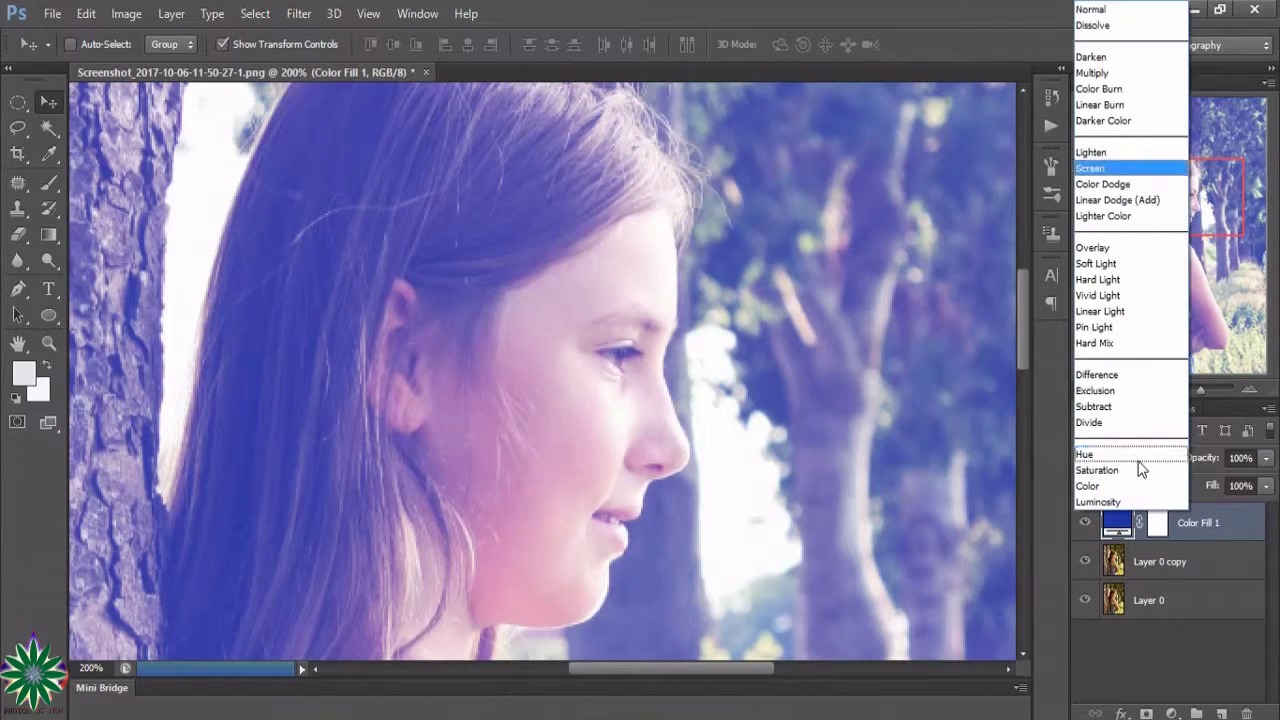
left_click(1089, 10)
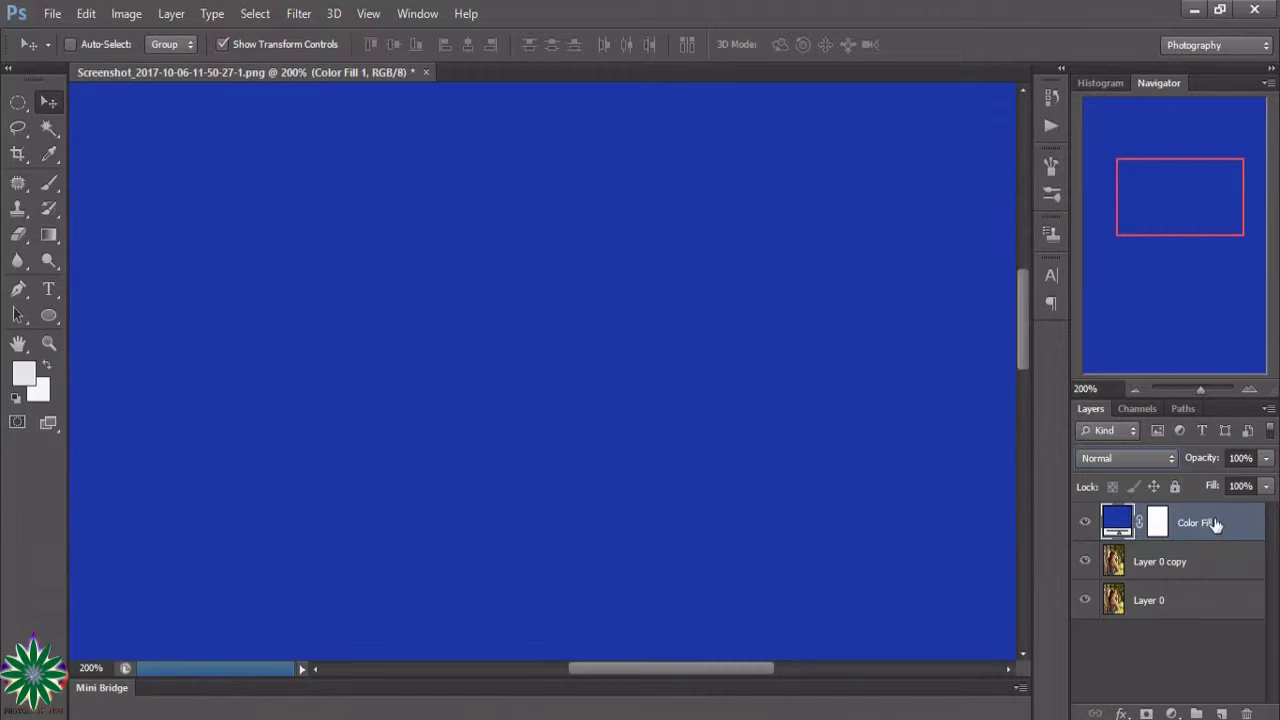
Make three stacked copies of the blue Color Fill 1 layer
left_click_drag(1217, 524, 1222, 713)
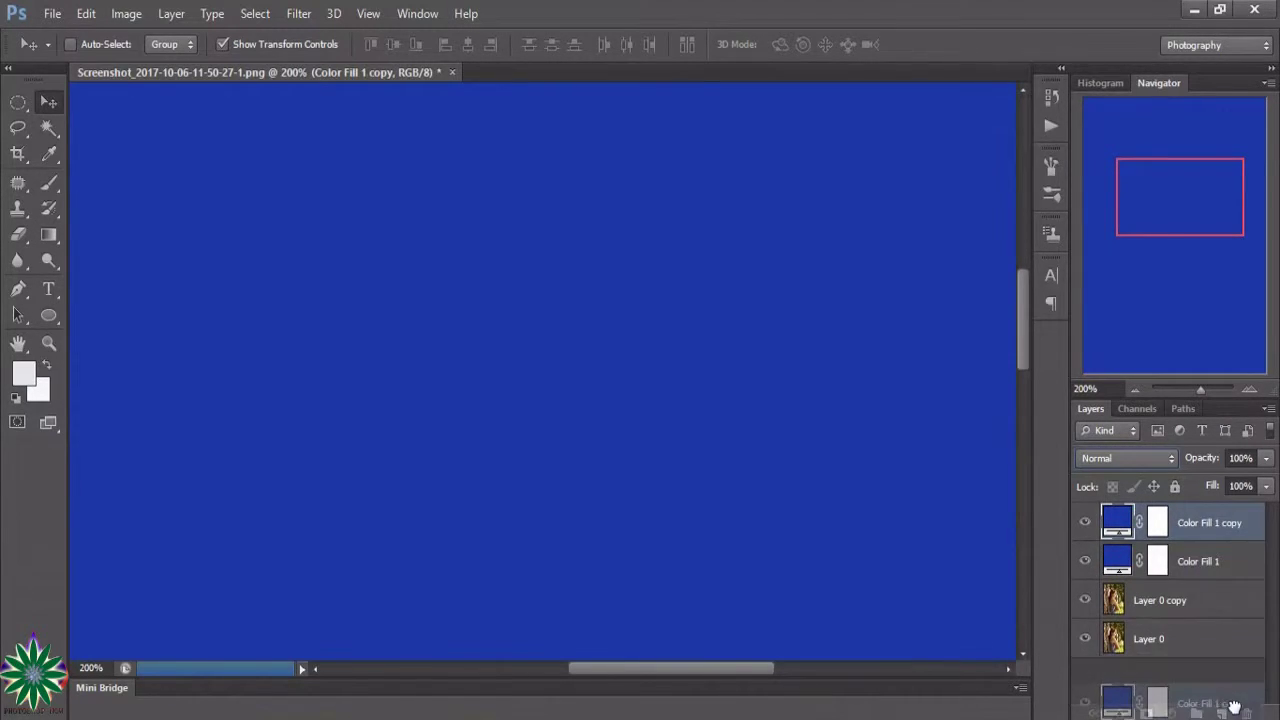
left_click_drag(1130, 714, 1222, 713)
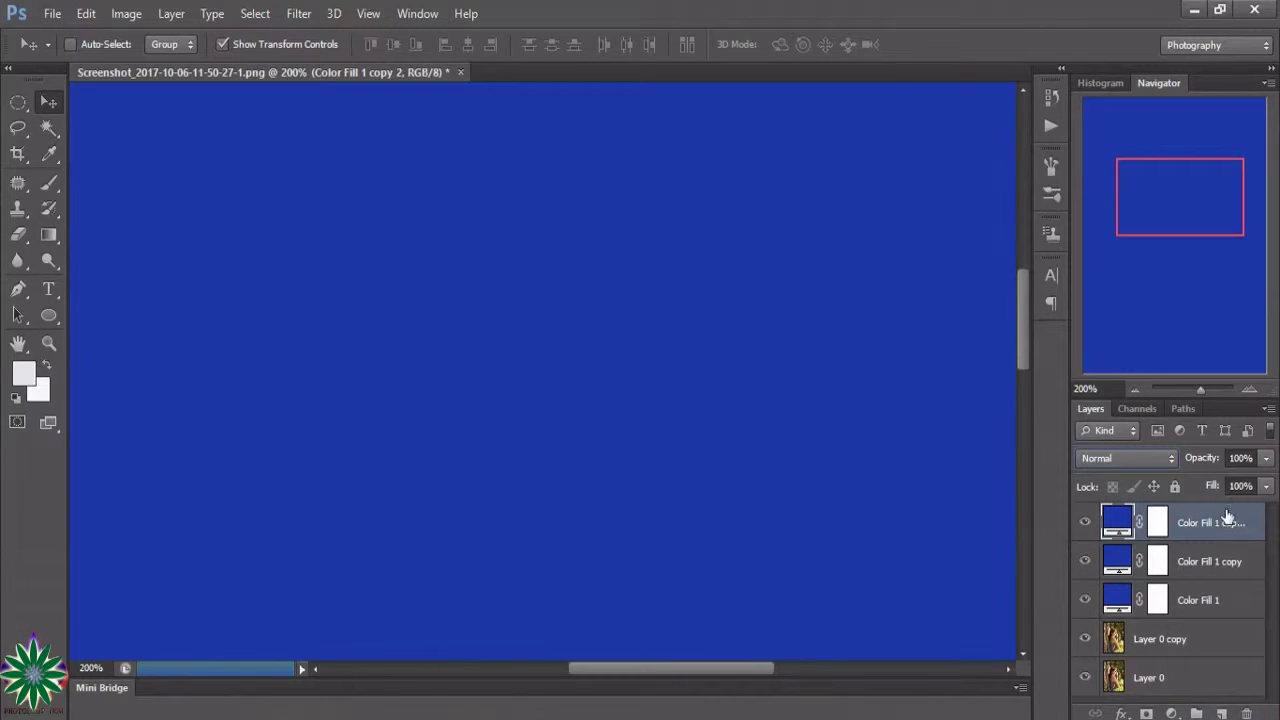
left_click_drag(1224, 522, 1222, 713)
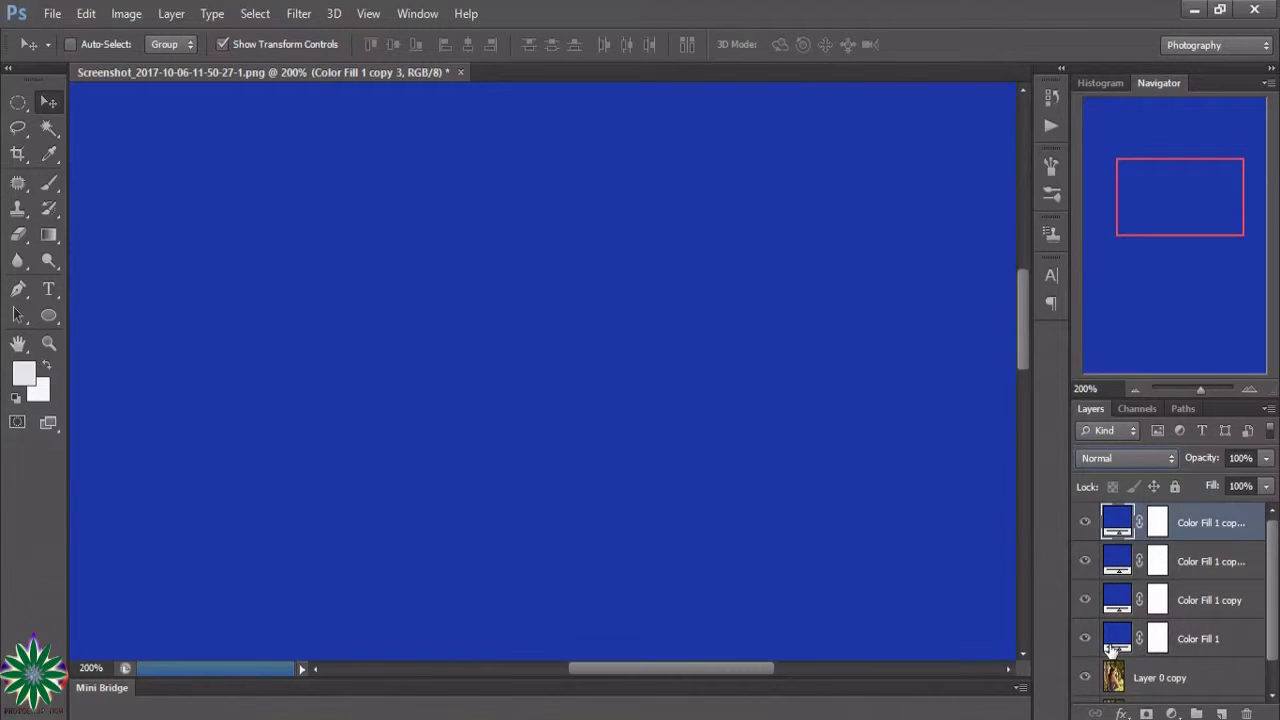
Set the original Color Fill 1 to Screen blending at about 16% opacity
left_click(1110, 646)
left_click(1123, 459)
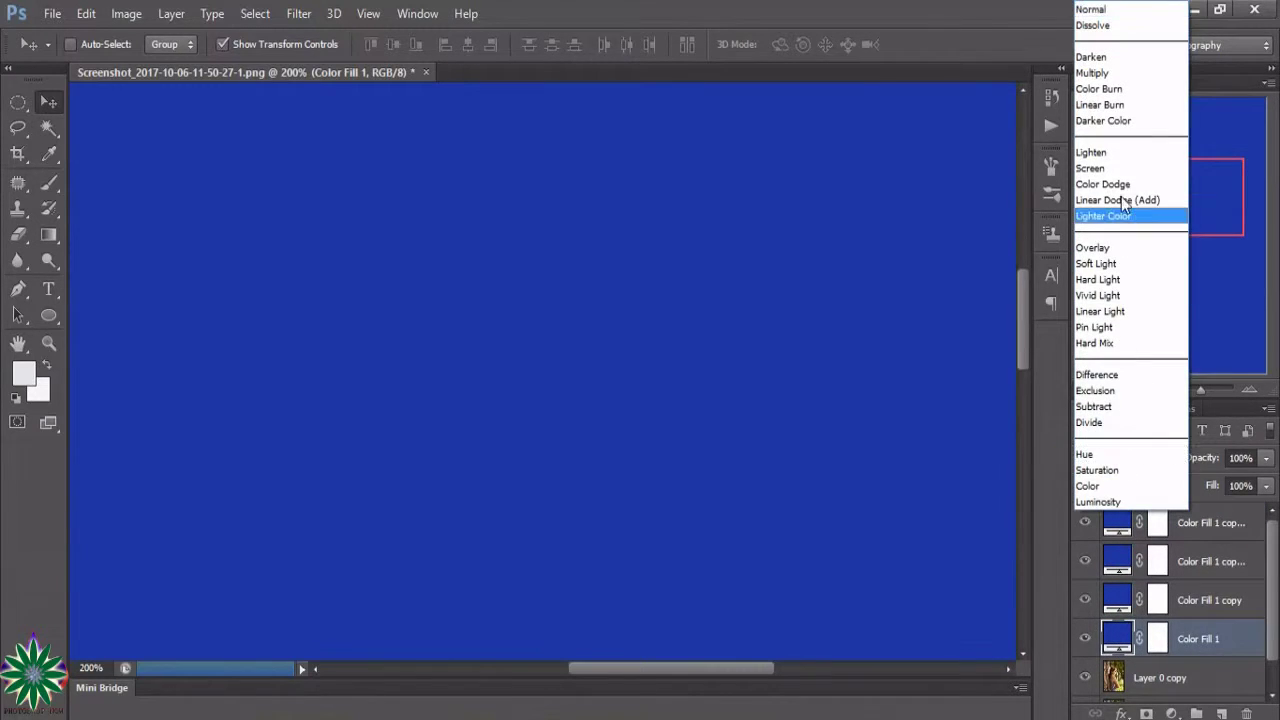
left_click(1125, 166)
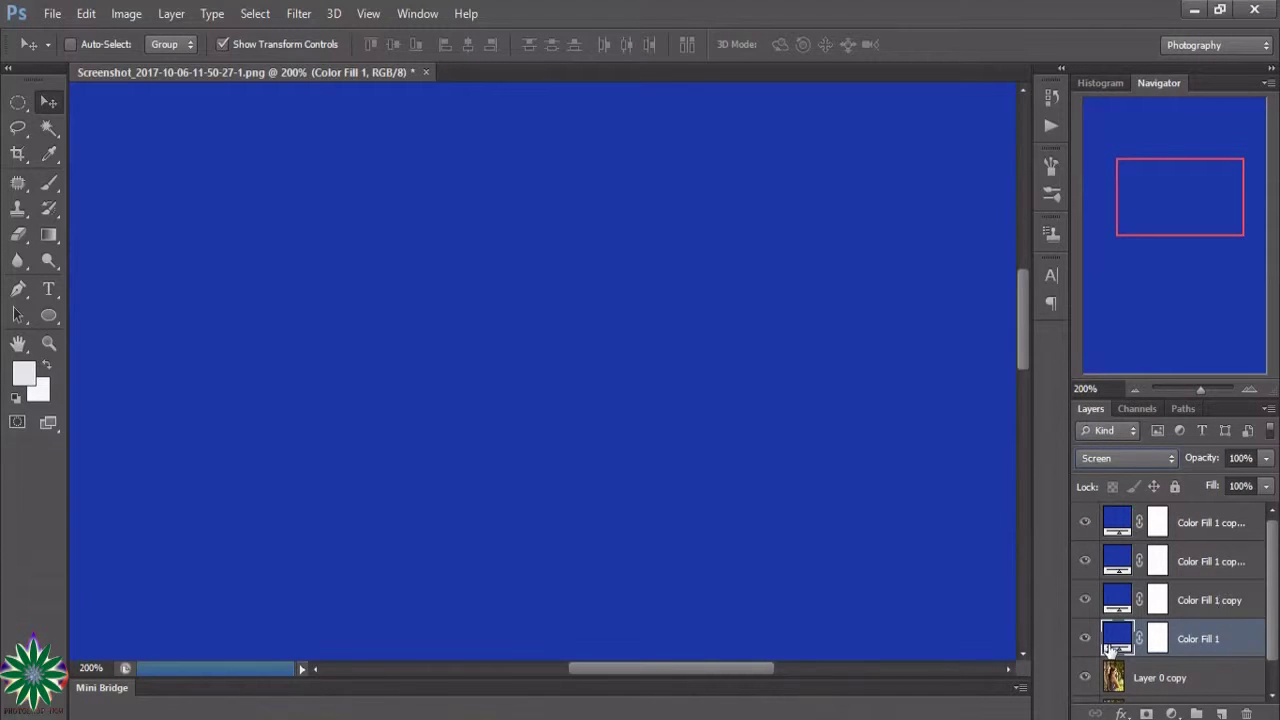
left_click(1267, 459)
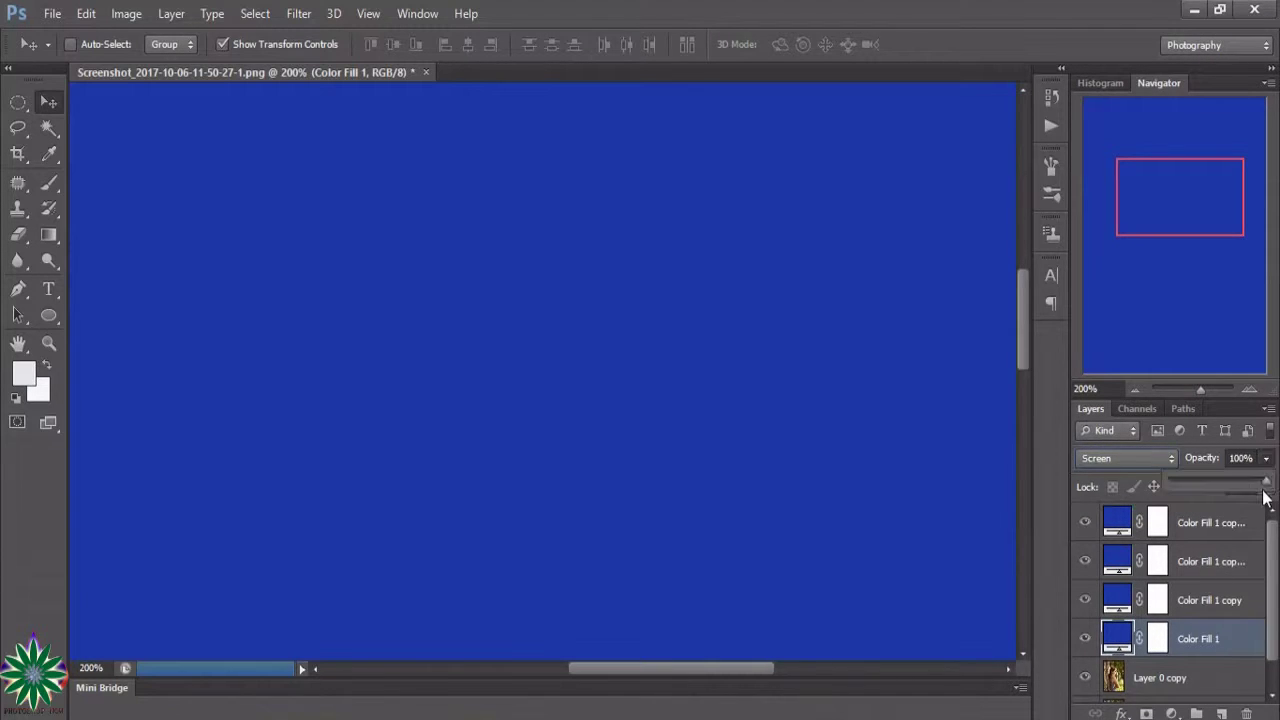
left_click_drag(1175, 494, 1185, 493)
left_click(1113, 524)
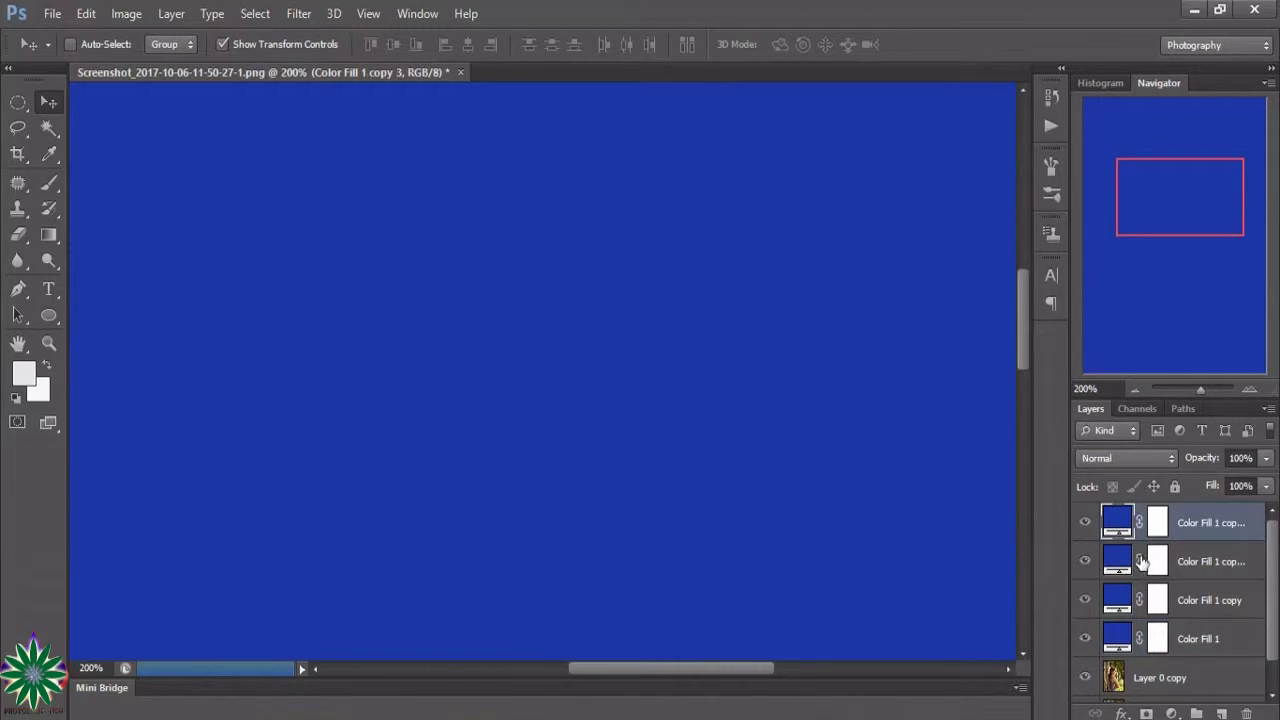
Recolour the top fill layer magenta and set it to Screen blending
double_click(1127, 524)
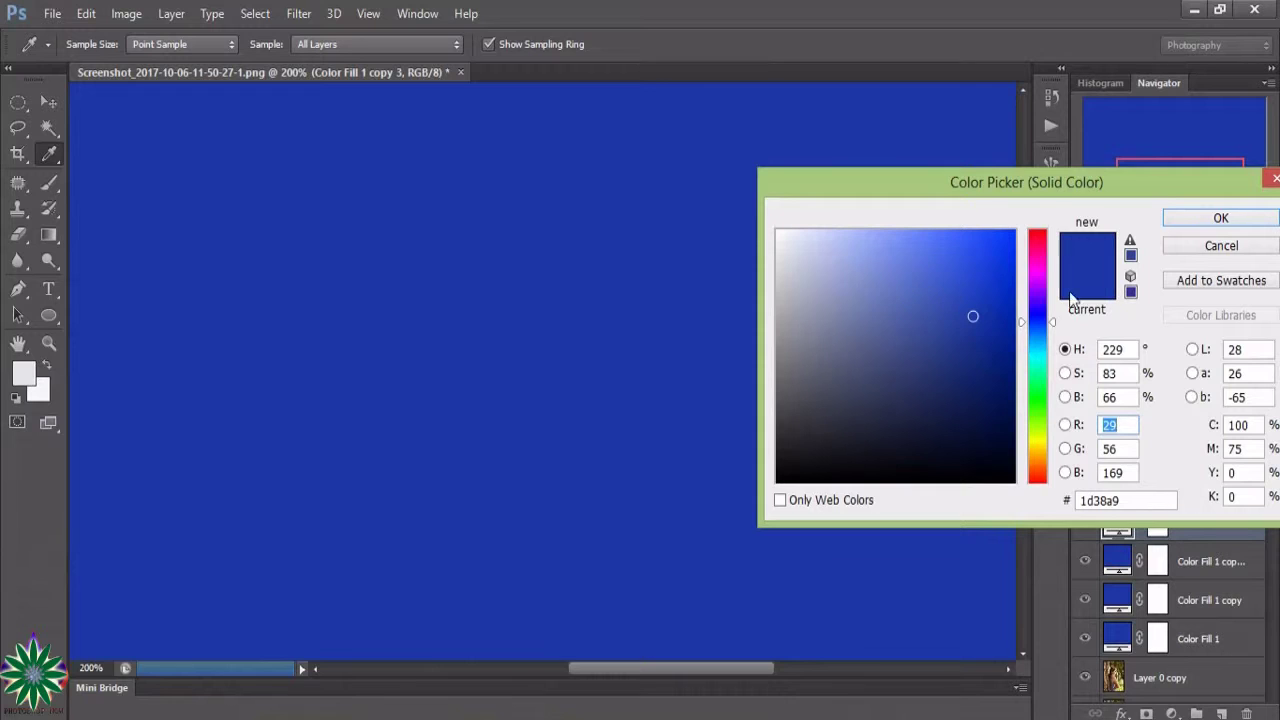
left_click(1036, 271)
left_click(992, 258)
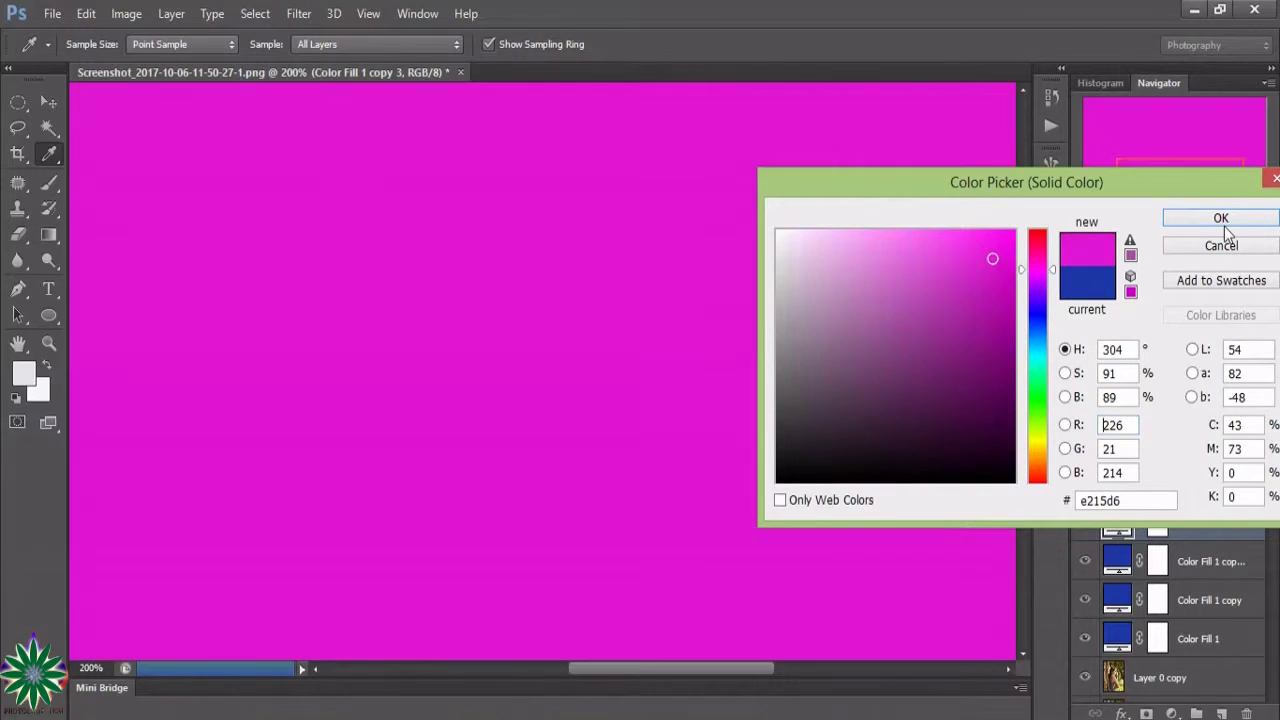
left_click(1221, 218)
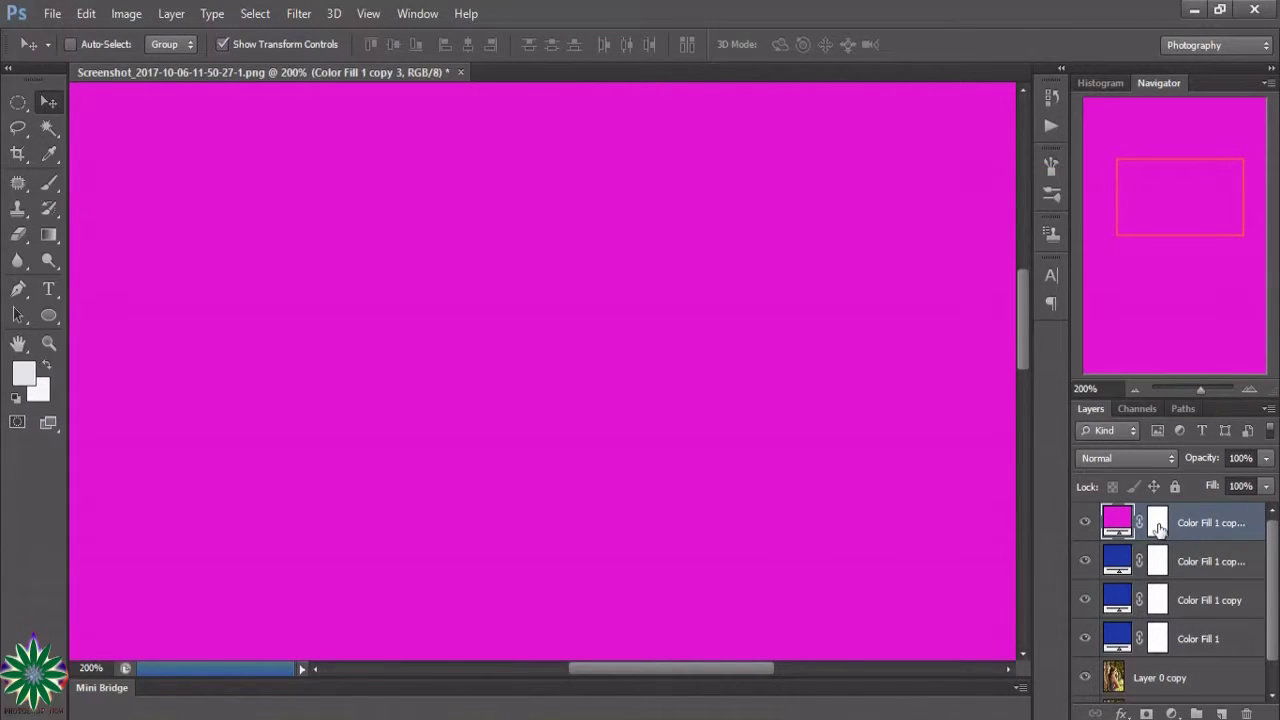
left_click(1149, 463)
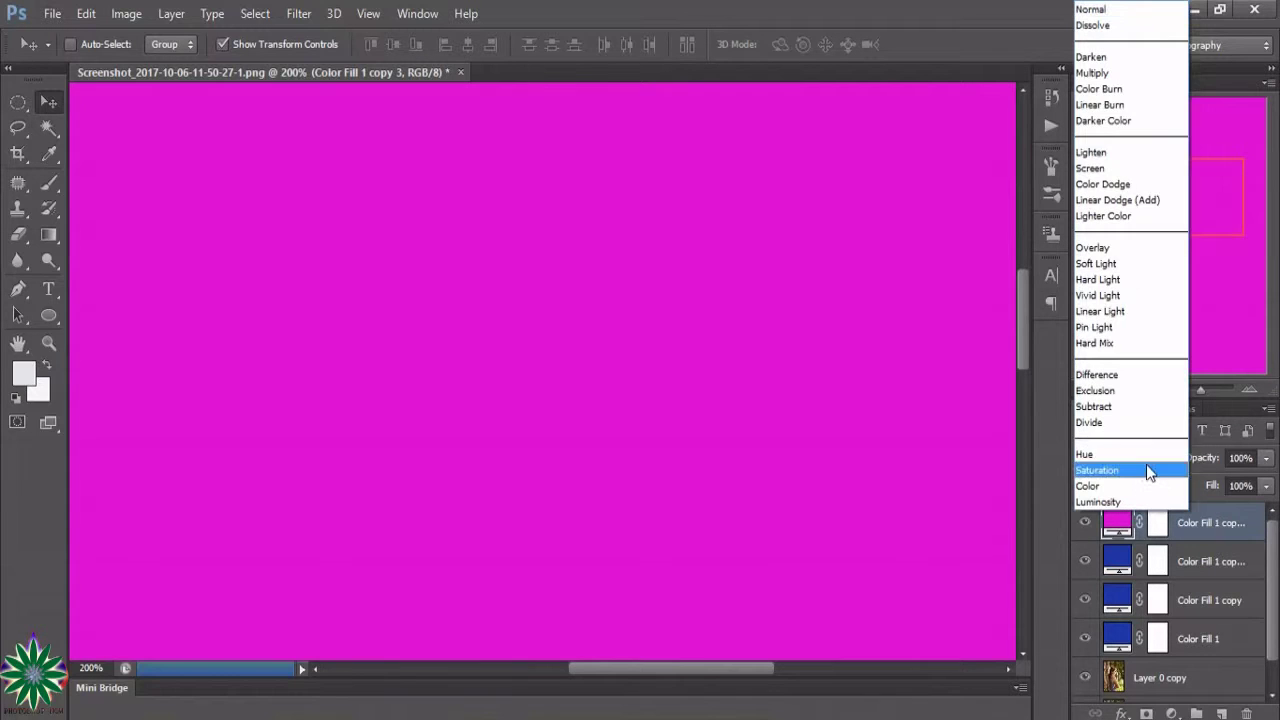
left_click(1122, 168)
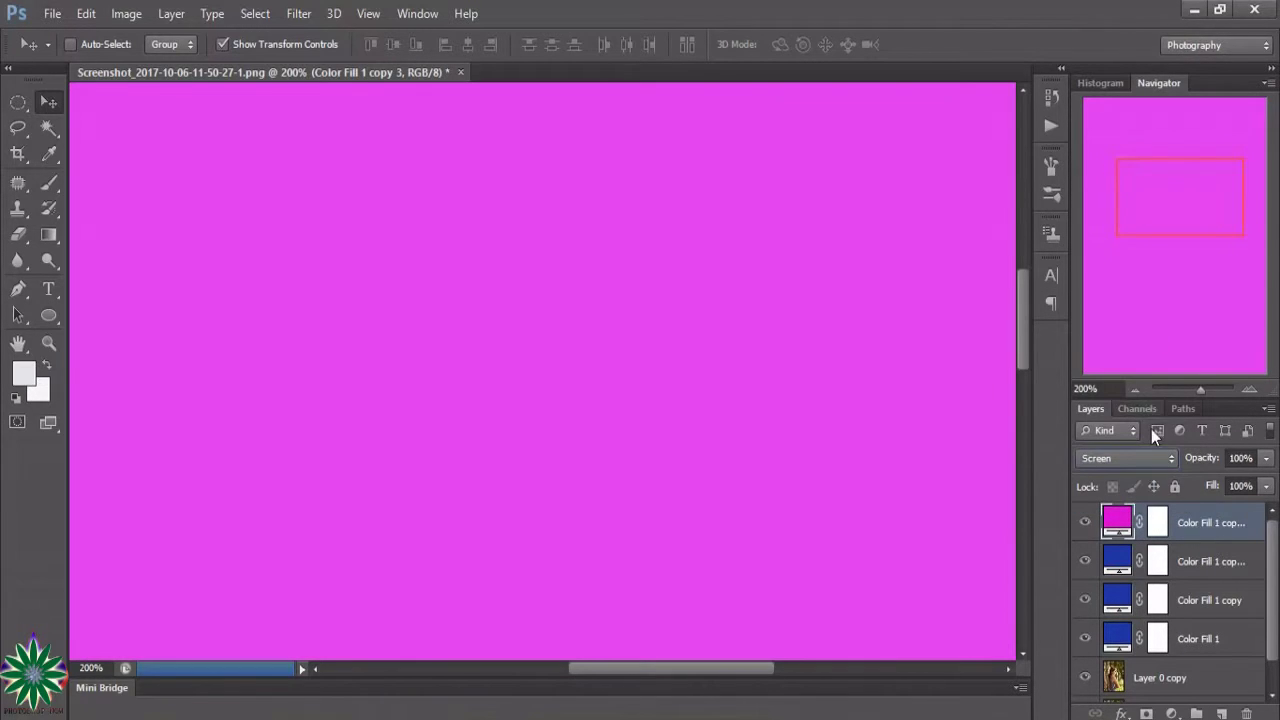
Recolour the second fill layer green and set it to Screen blending
left_click(1116, 559)
double_click(1118, 566)
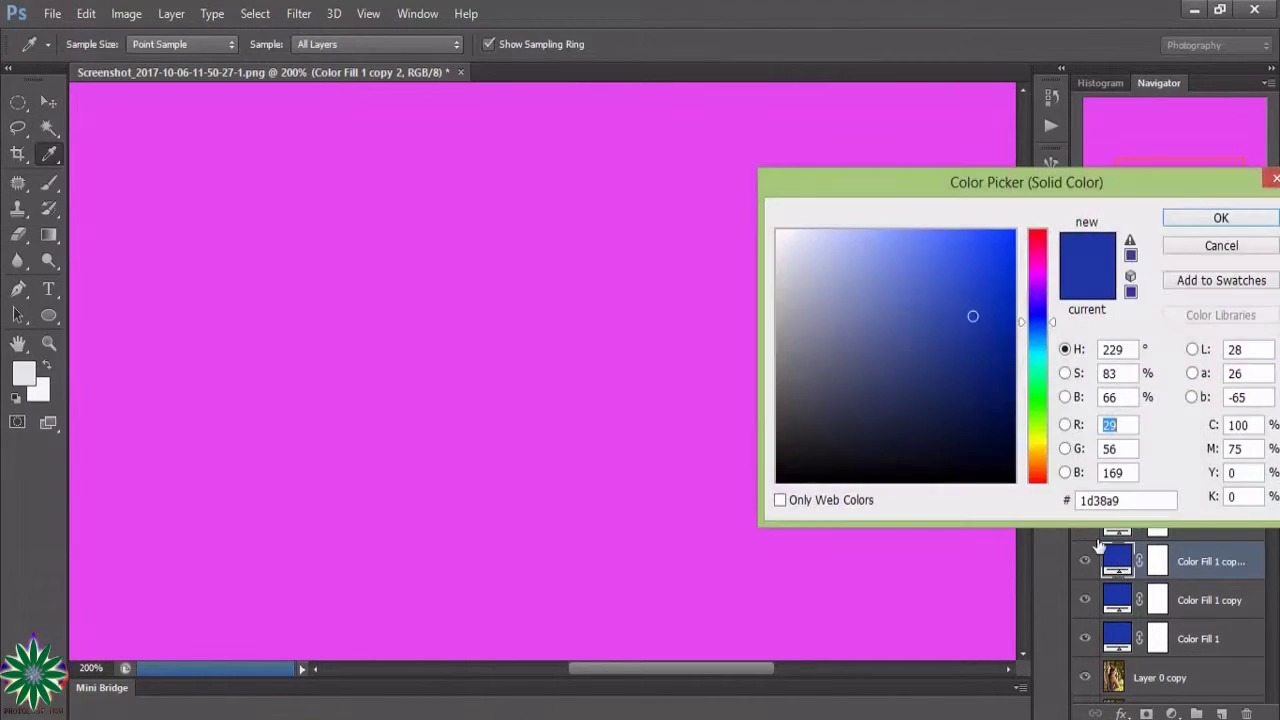
left_click(1038, 398)
left_click_drag(972, 316, 994, 275)
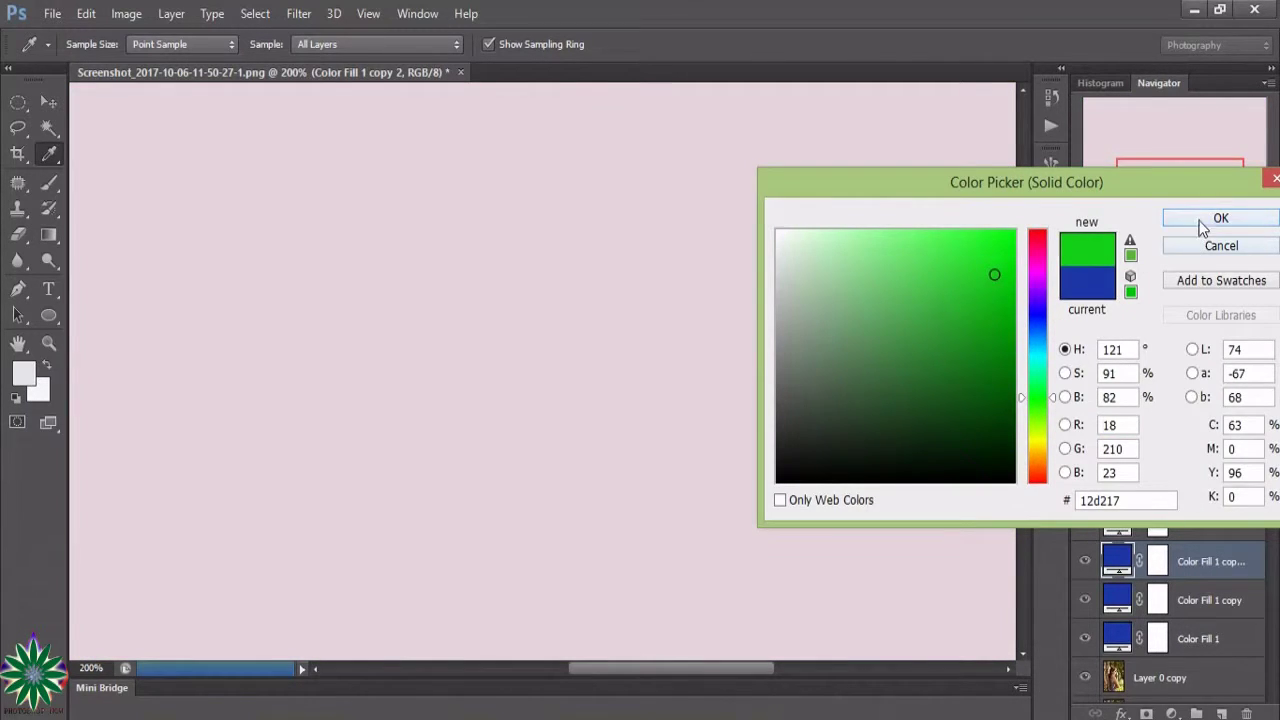
left_click(1204, 220)
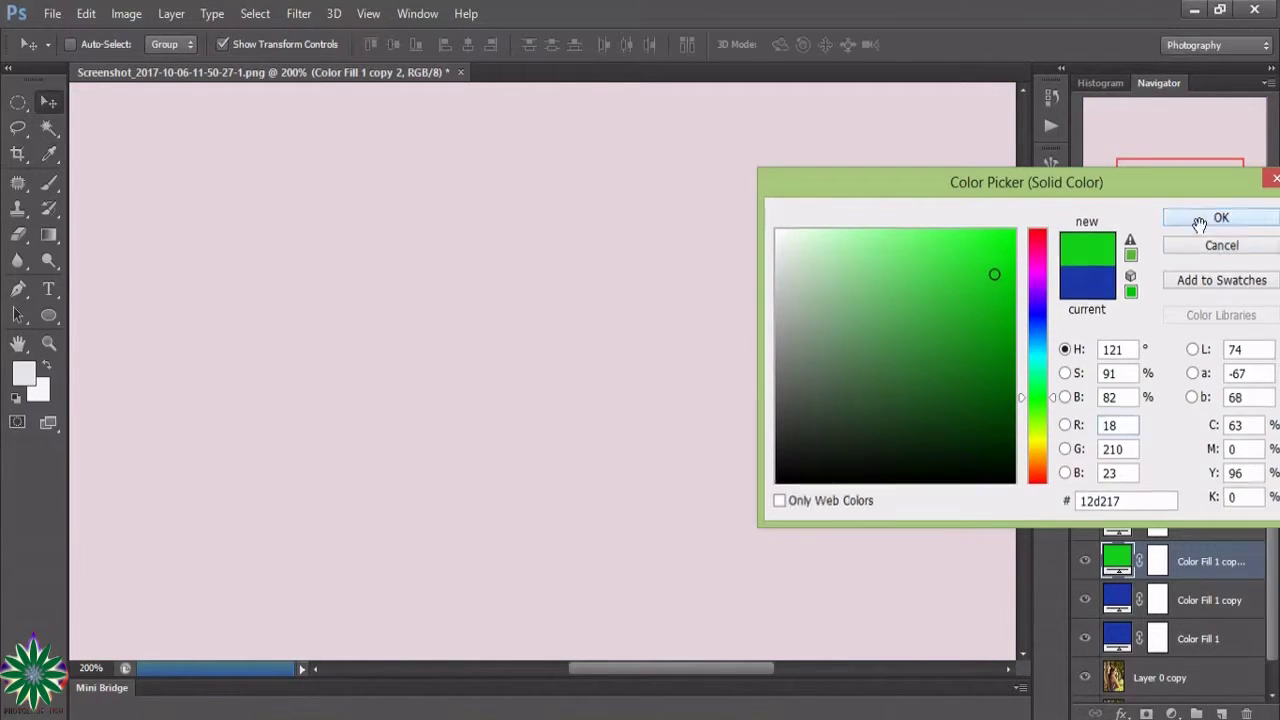
left_click(1142, 460)
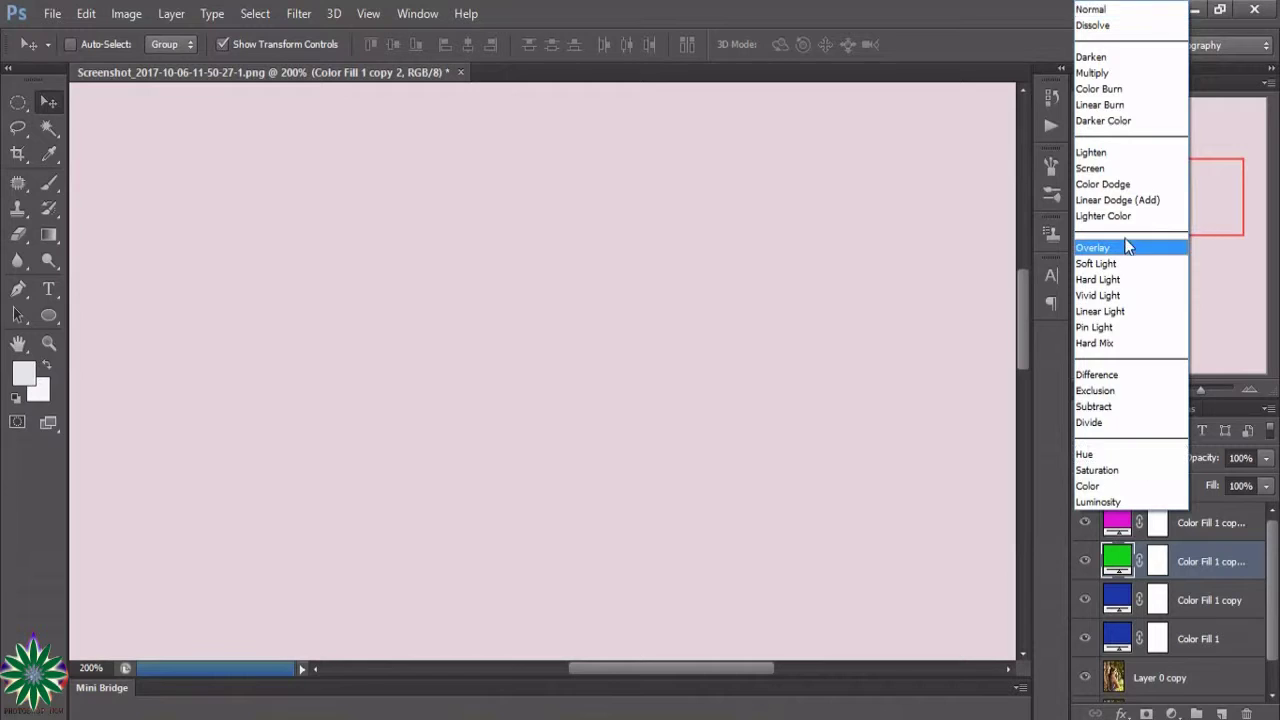
left_click(1121, 170)
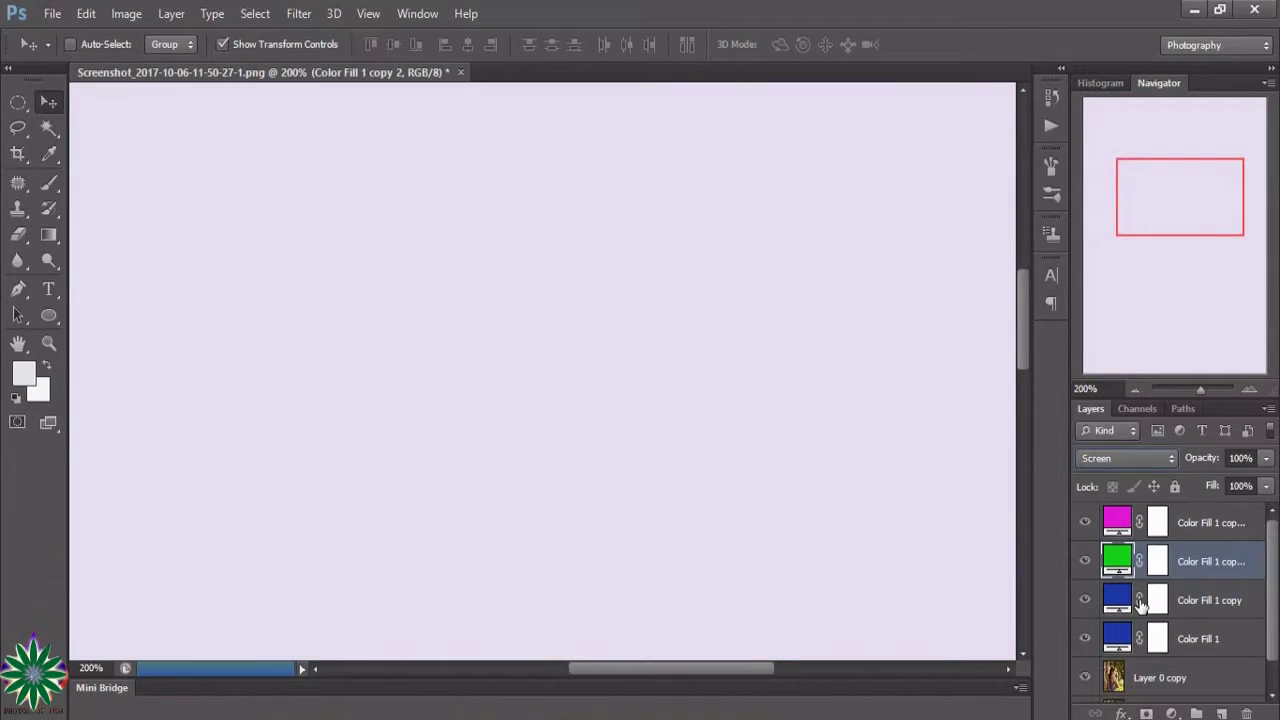
left_click(1117, 603)
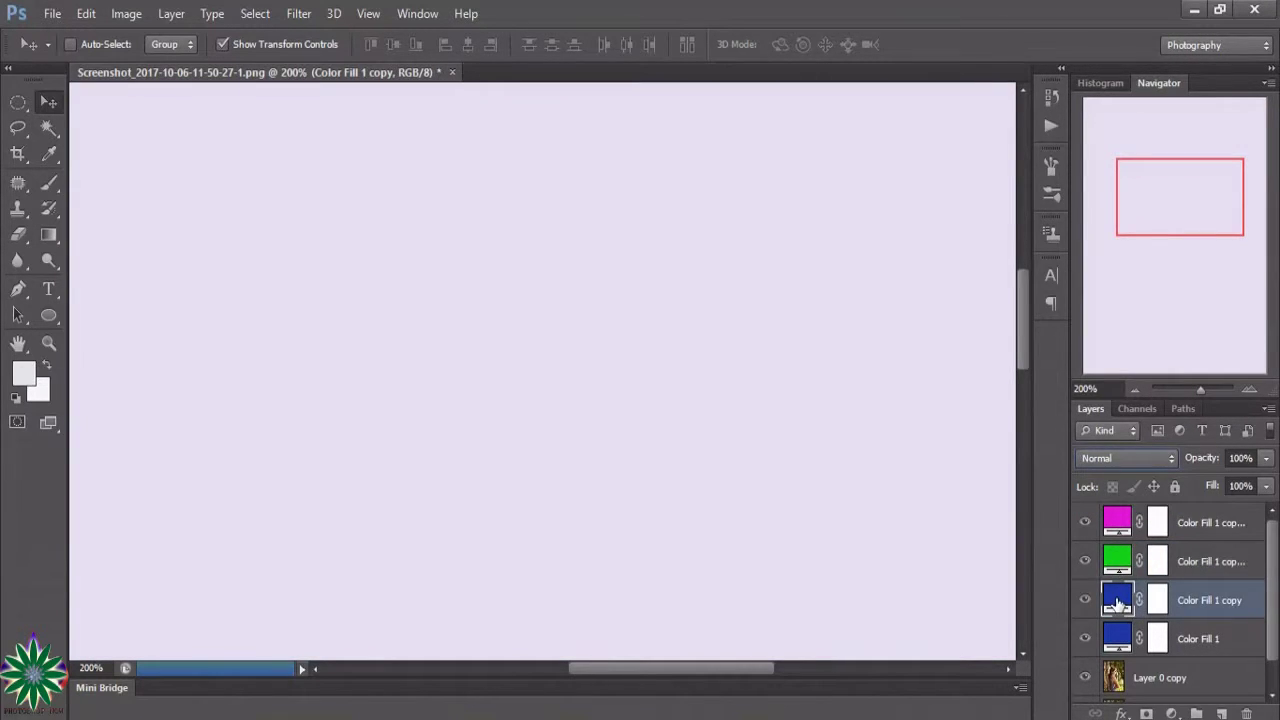
Make Color Fill 1 copy orange (e36f19, hue 25) with Screen blending
double_click(1117, 603)
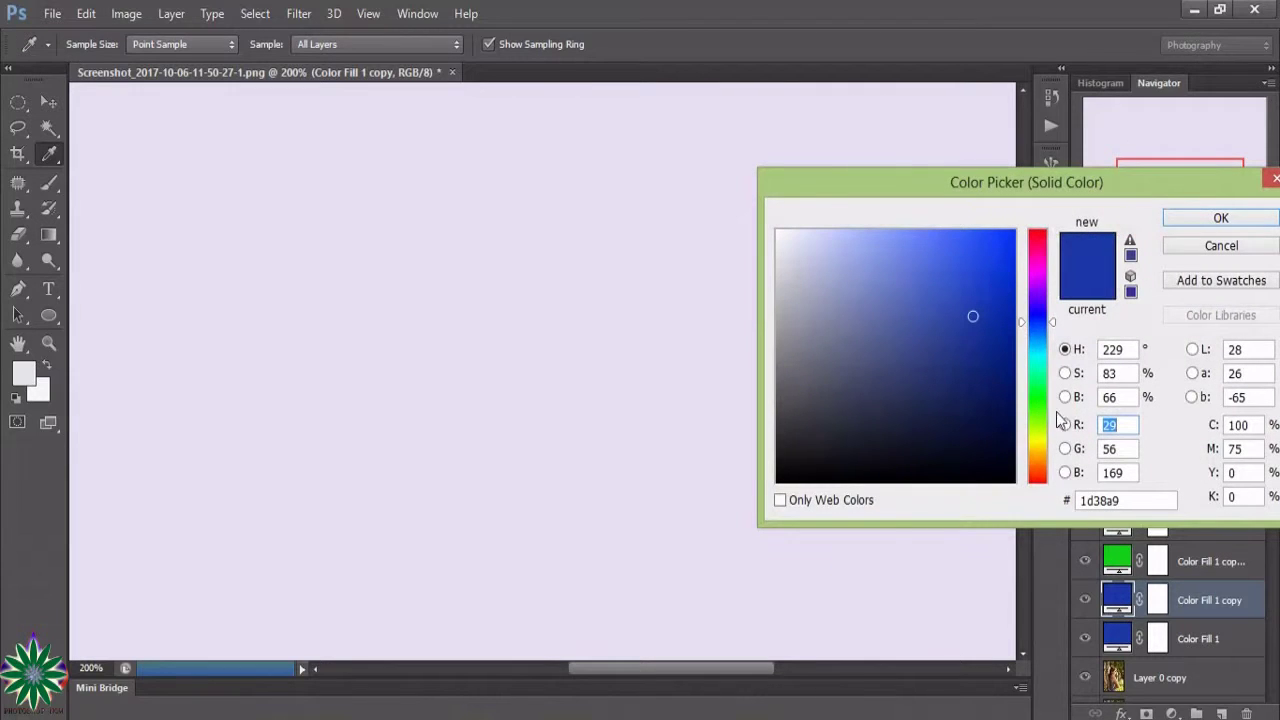
left_click(1038, 465)
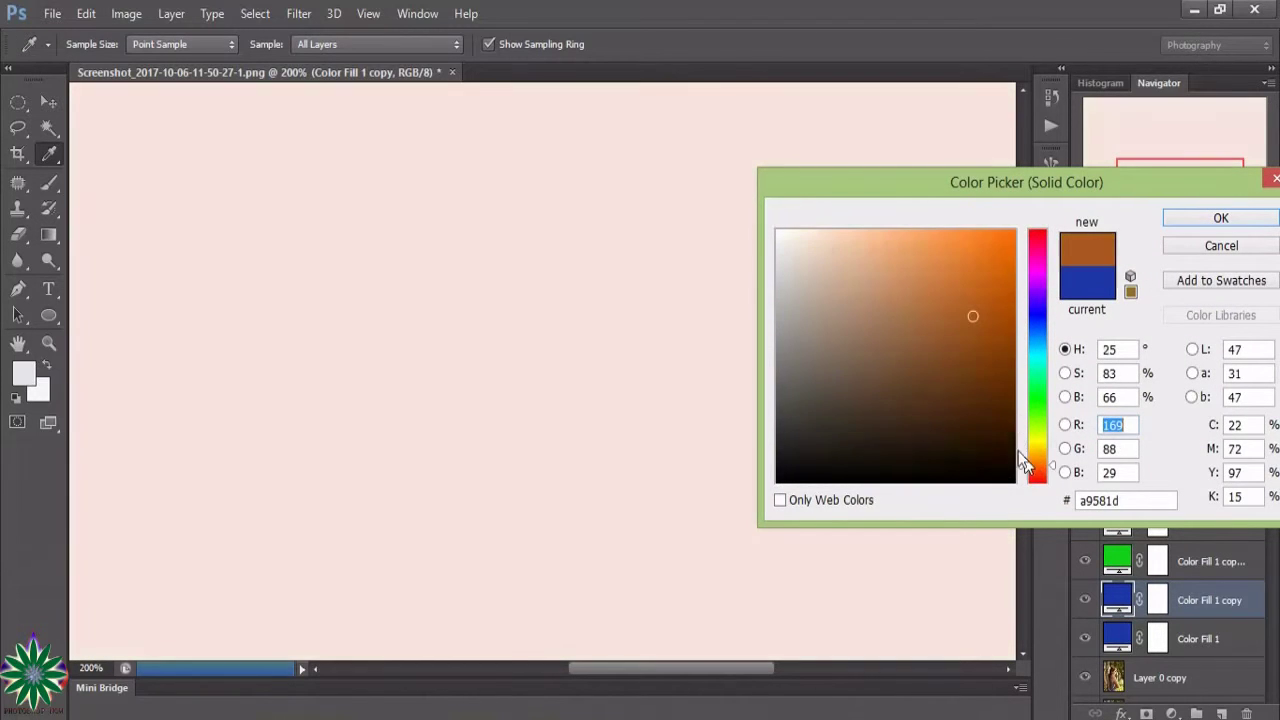
left_click(988, 258)
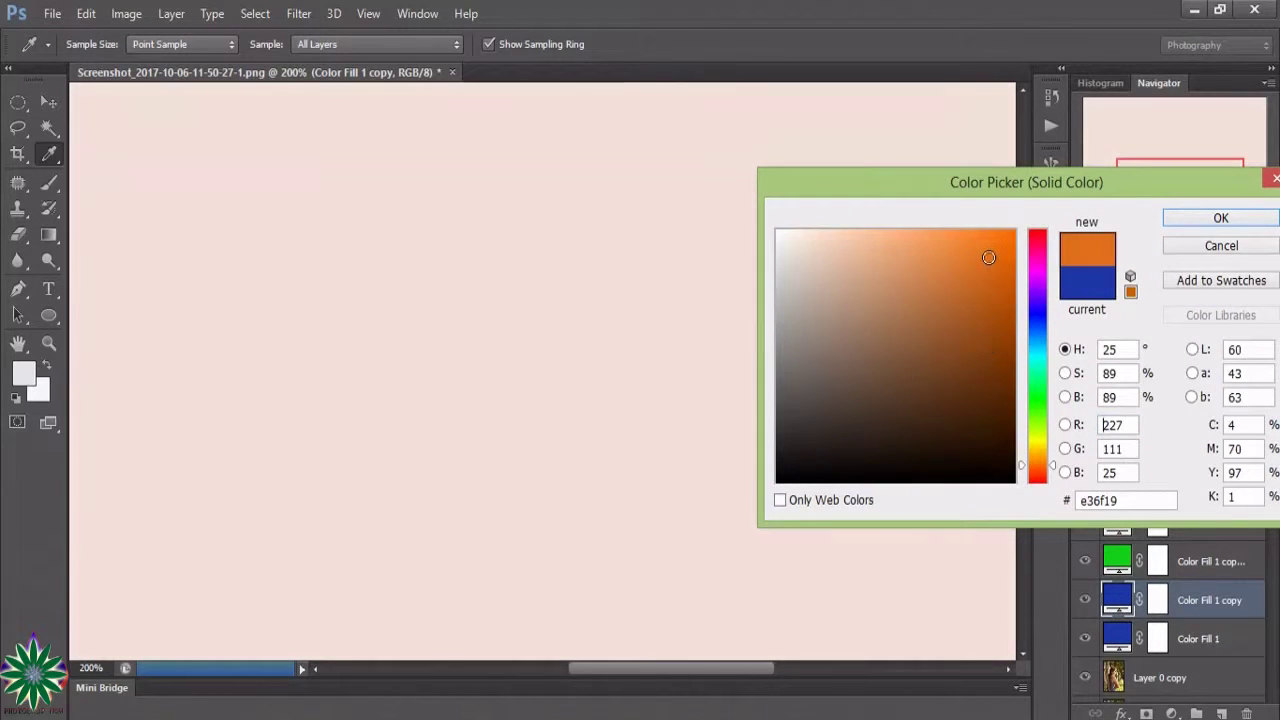
left_click(1220, 218)
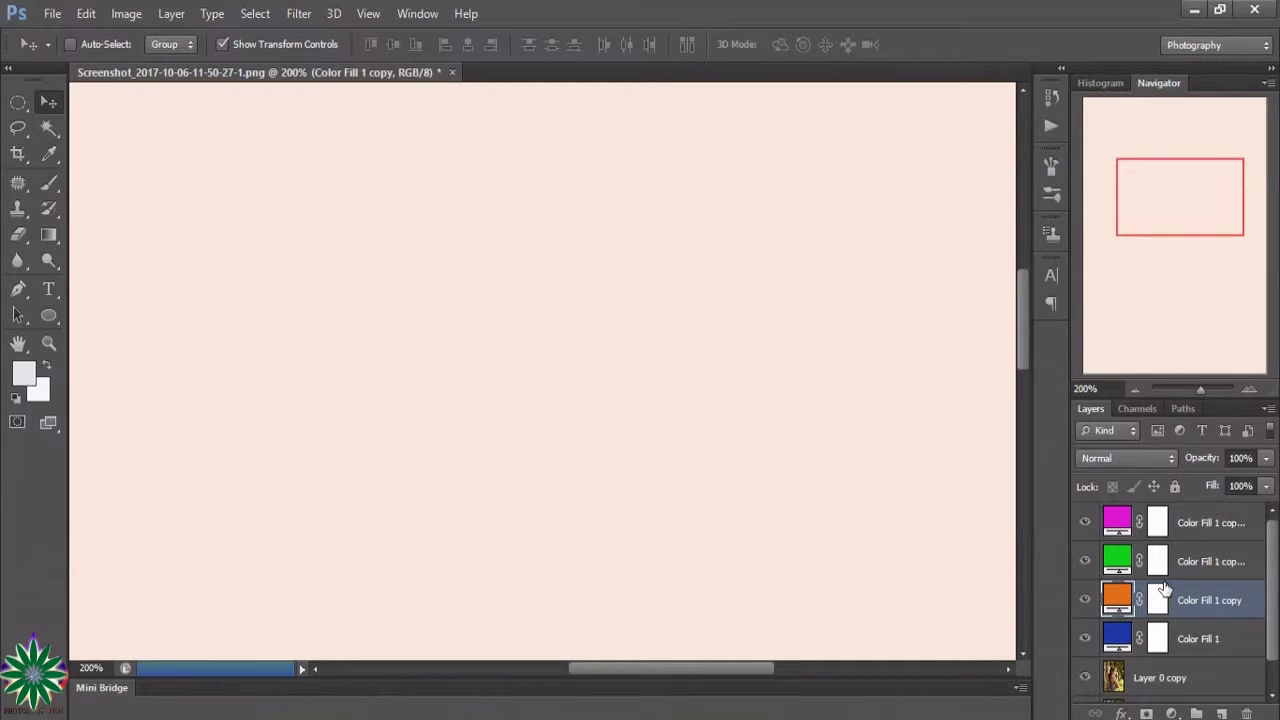
left_click(1155, 465)
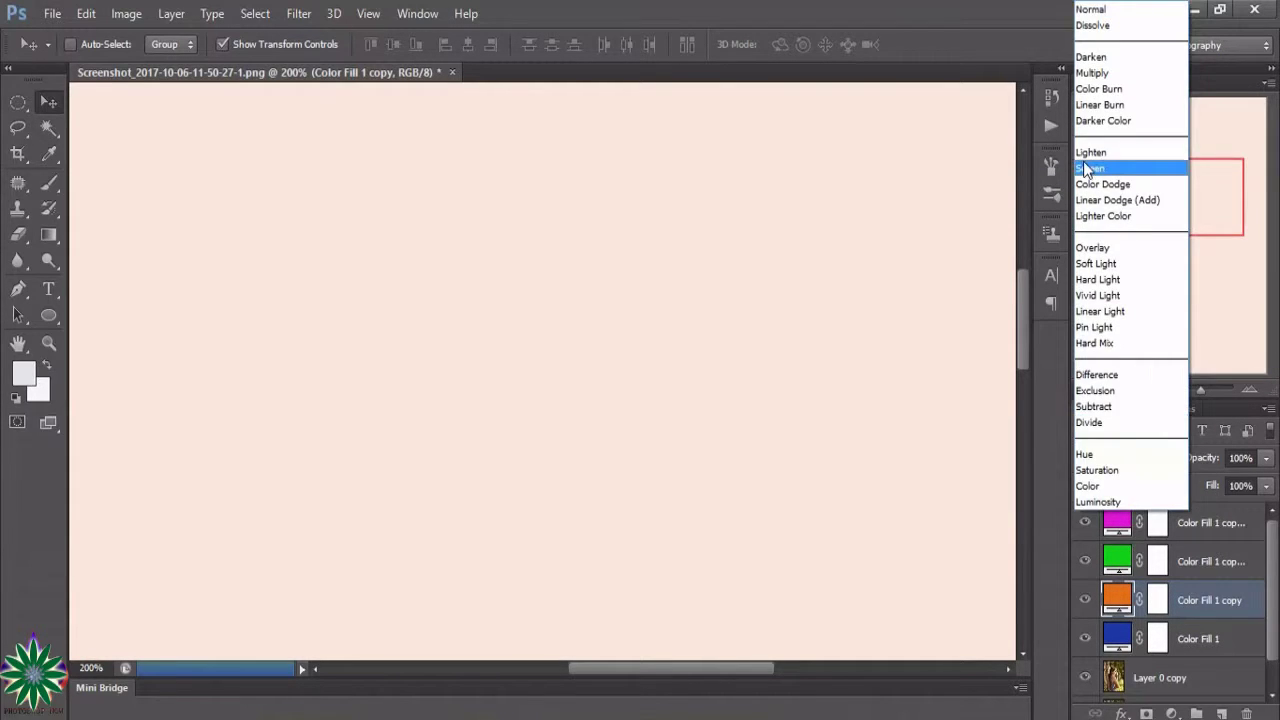
left_click(1087, 168)
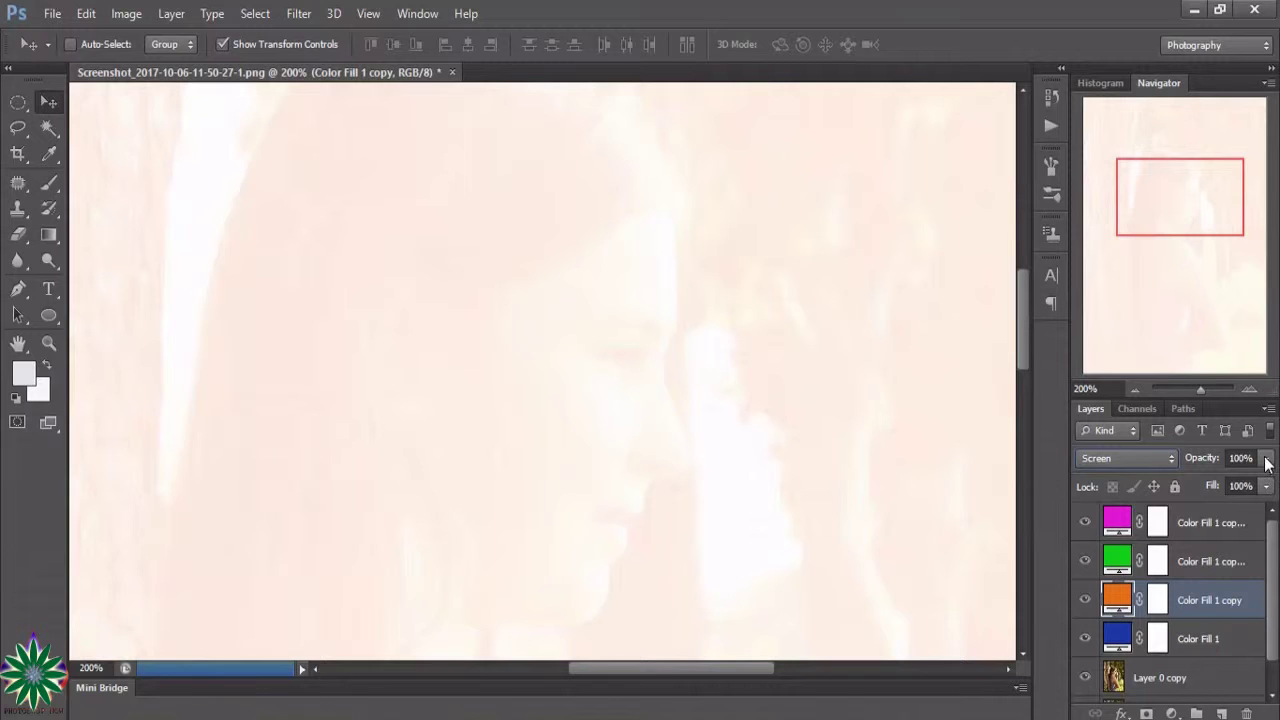
left_click(1266, 458)
Fade the orange, green and magenta fills to about 21%, 16% and 31% opacity
left_click_drag(1197, 487, 1195, 488)
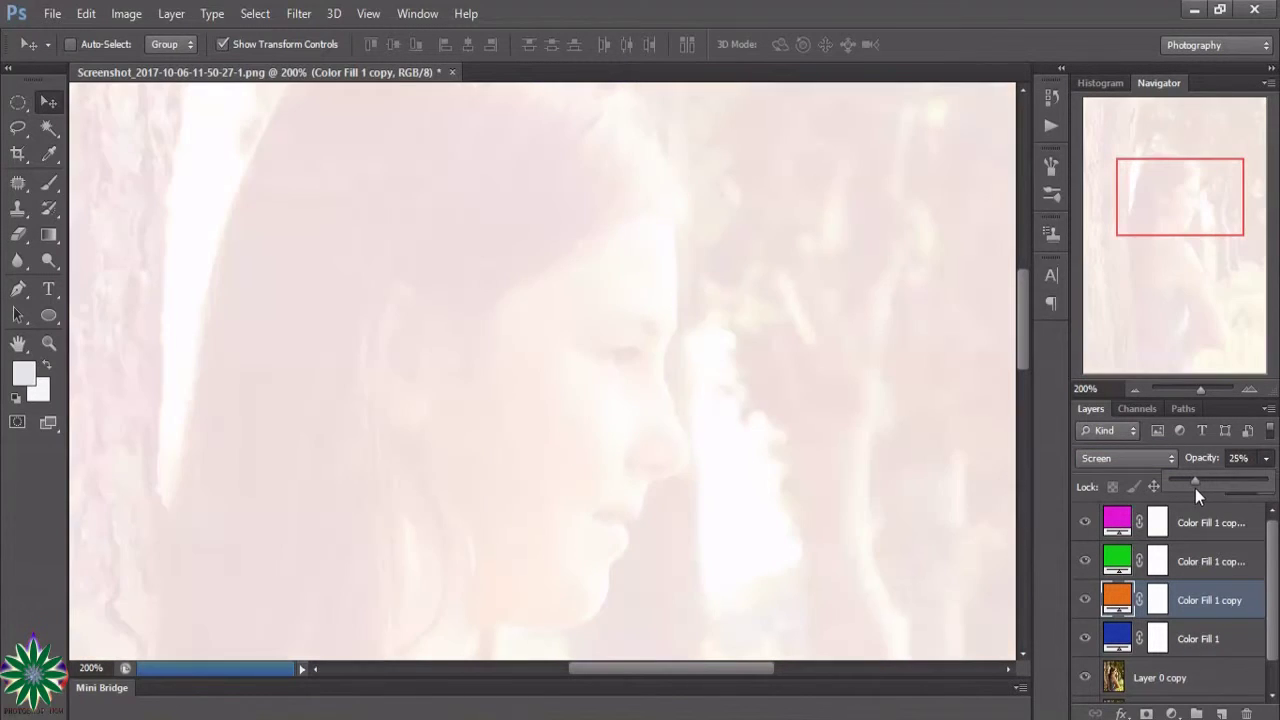
left_click(1210, 561)
left_click(1266, 460)
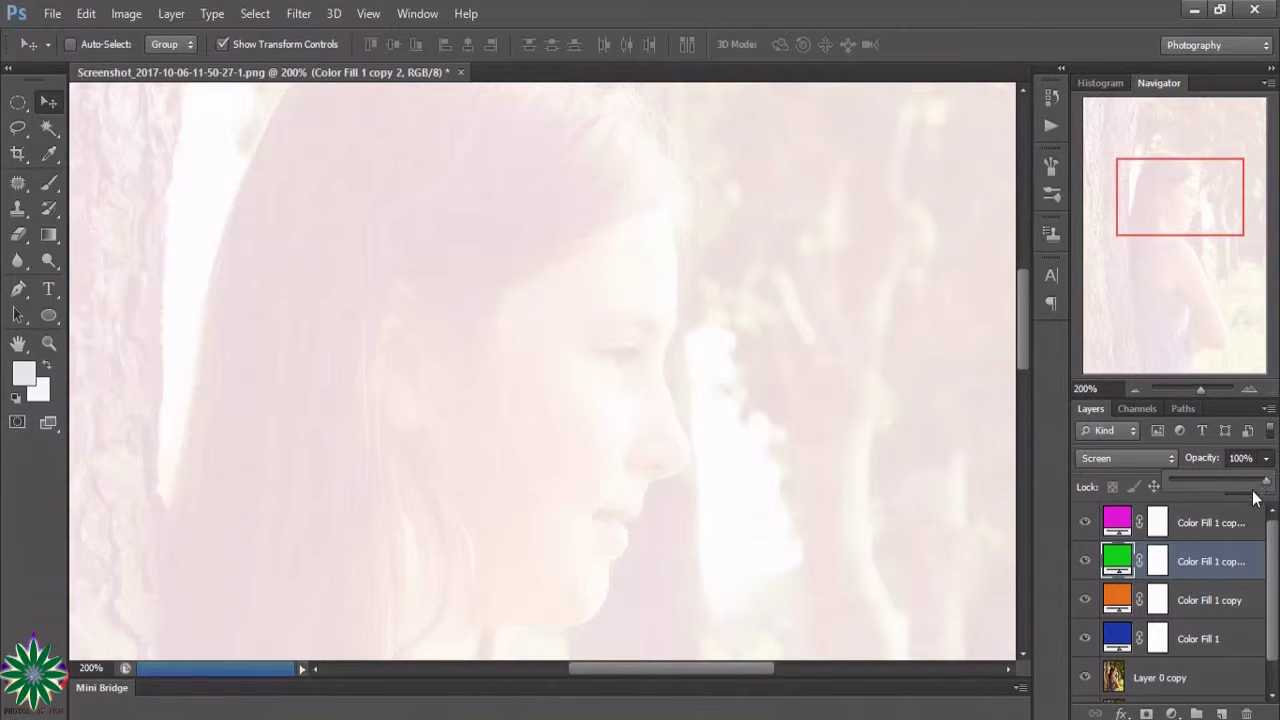
left_click_drag(1213, 484, 1185, 487)
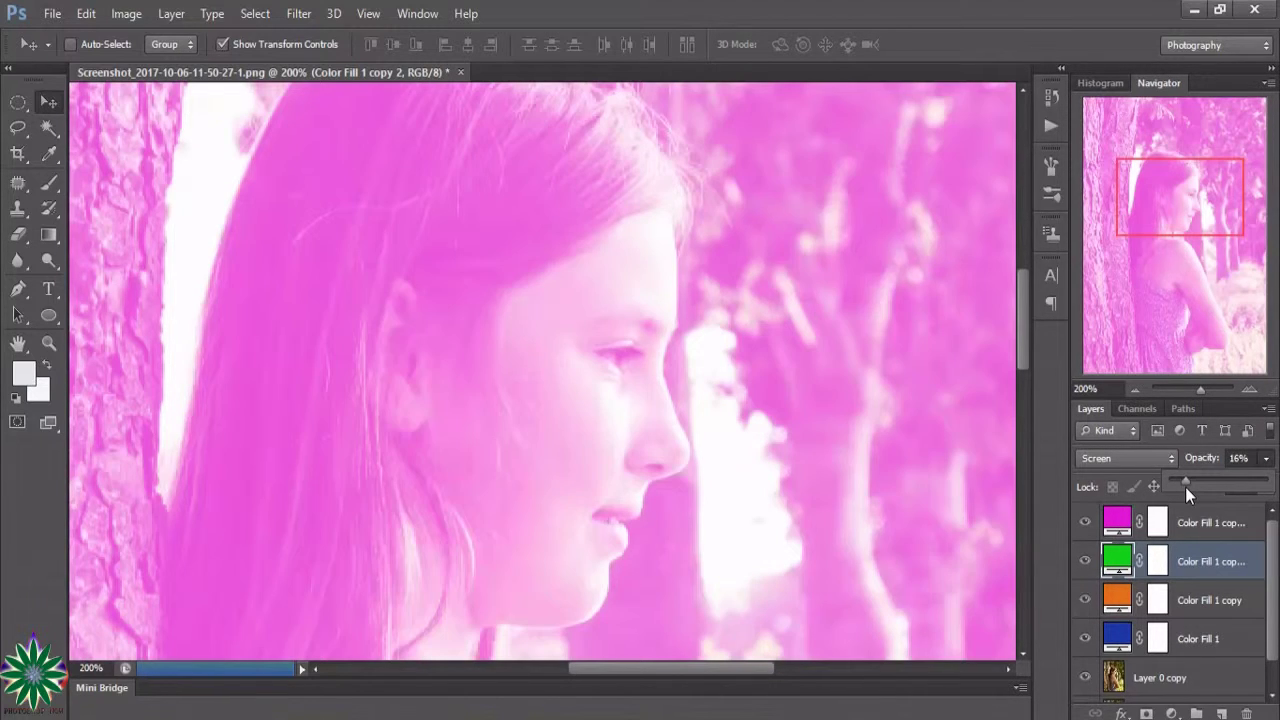
left_click(1210, 530)
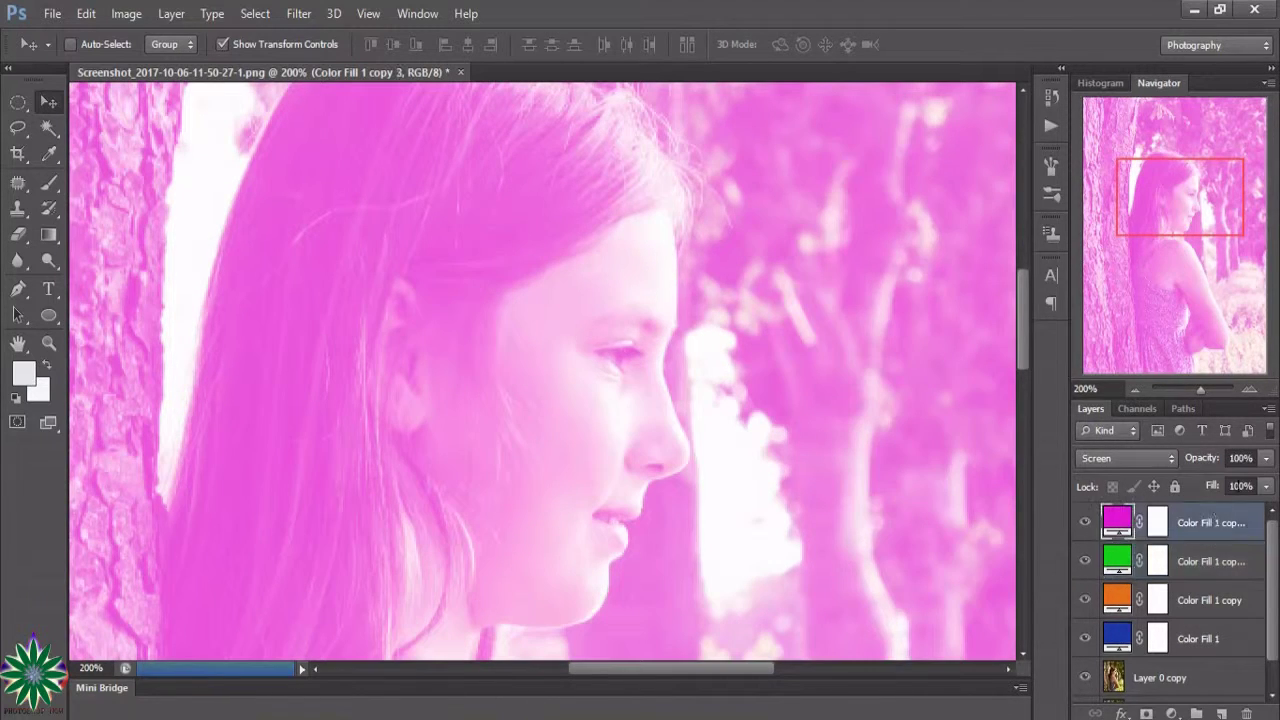
left_click(1268, 459)
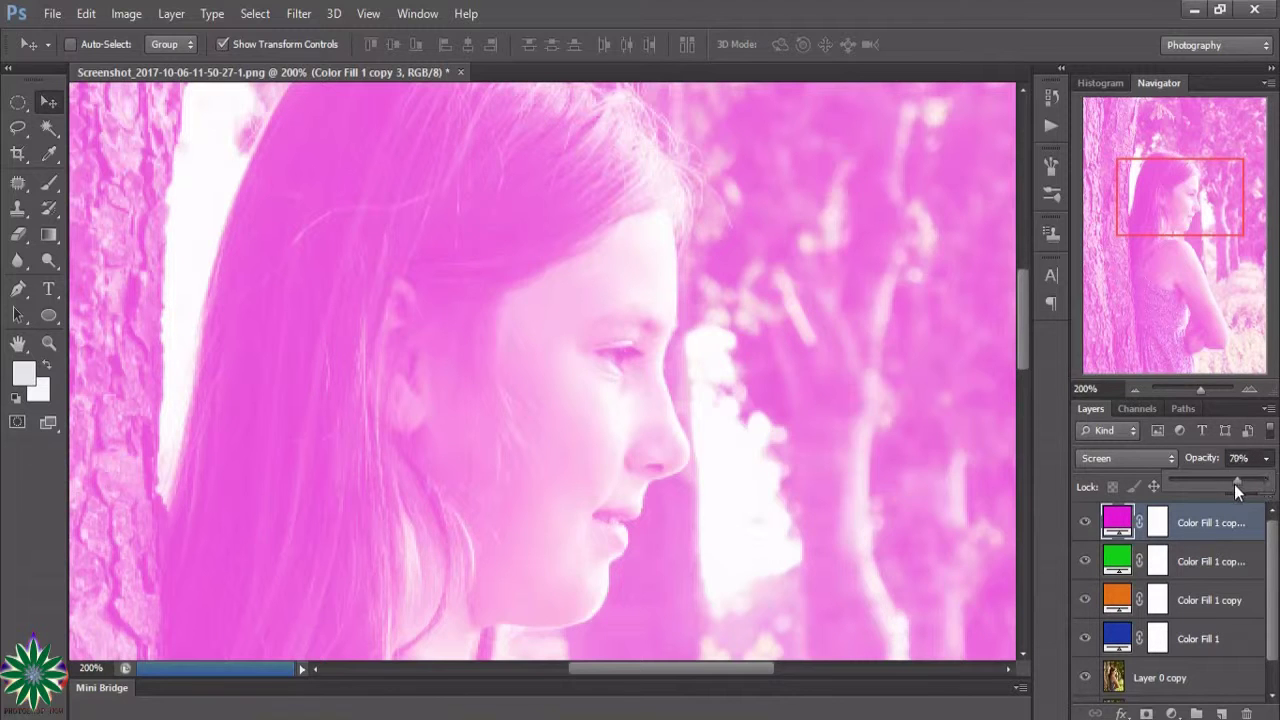
left_click_drag(1234, 484, 1200, 491)
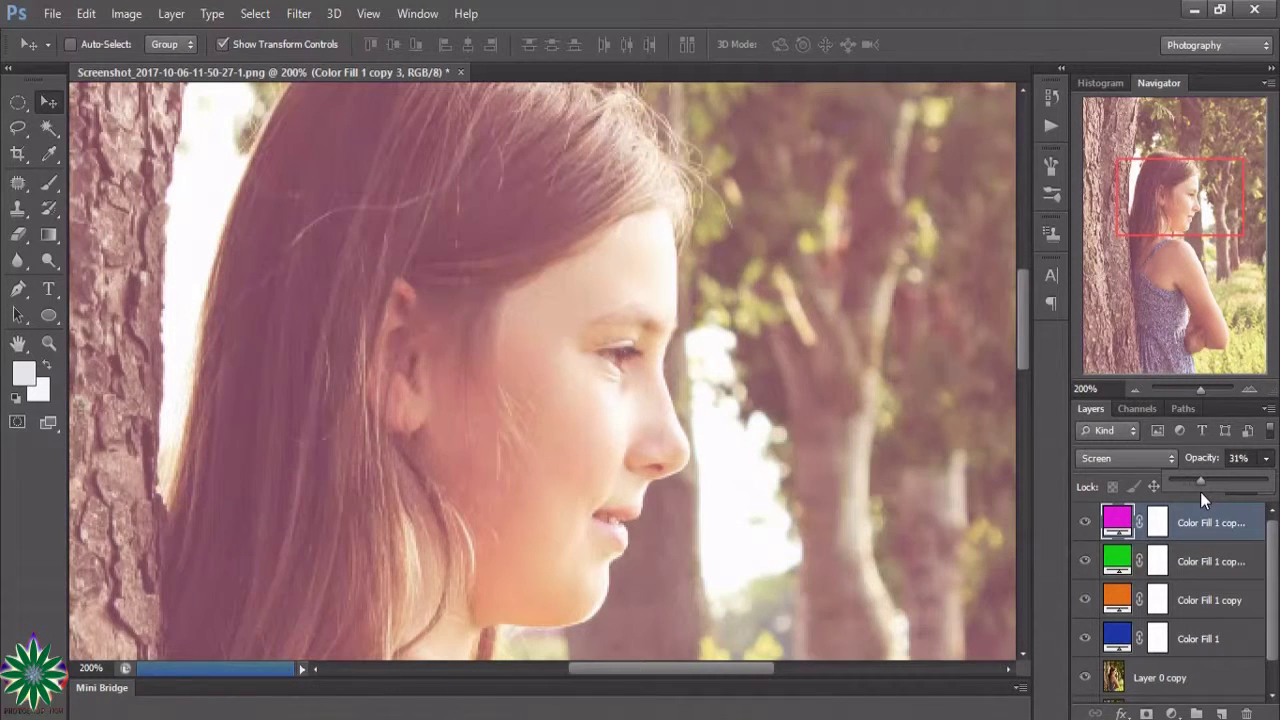
left_click(1208, 574)
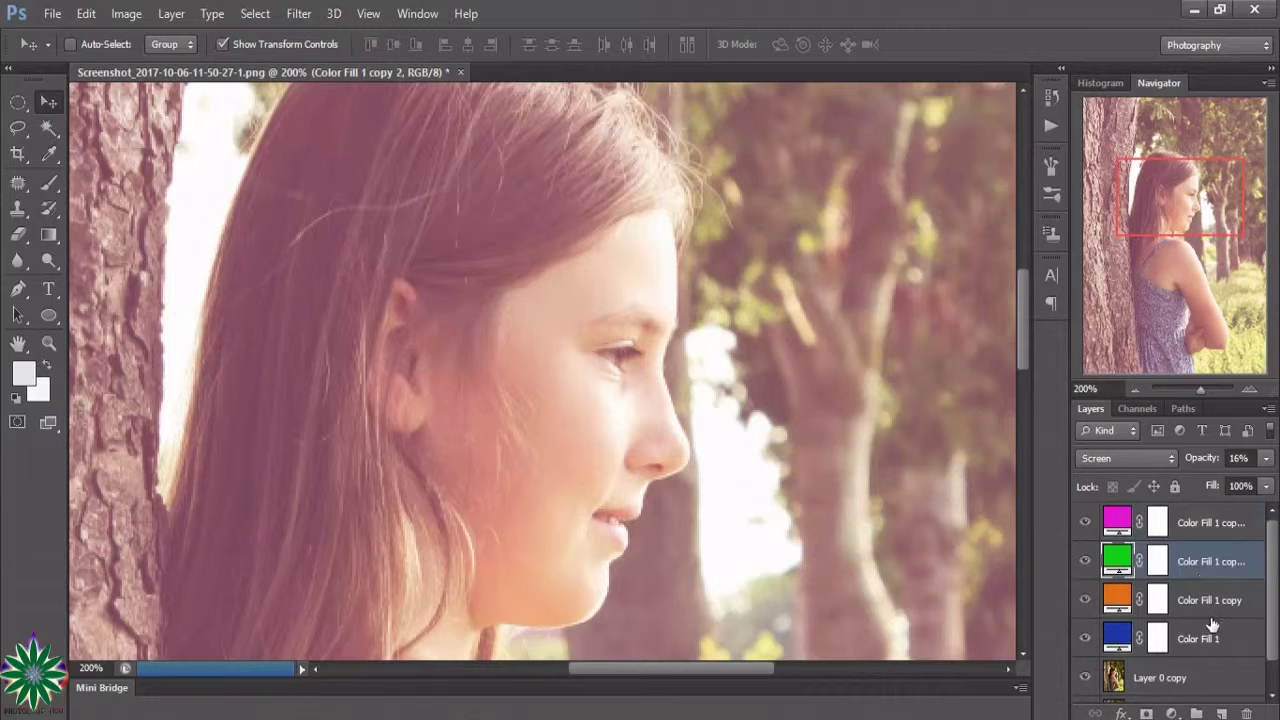
left_click(1211, 612)
left_click(1212, 645)
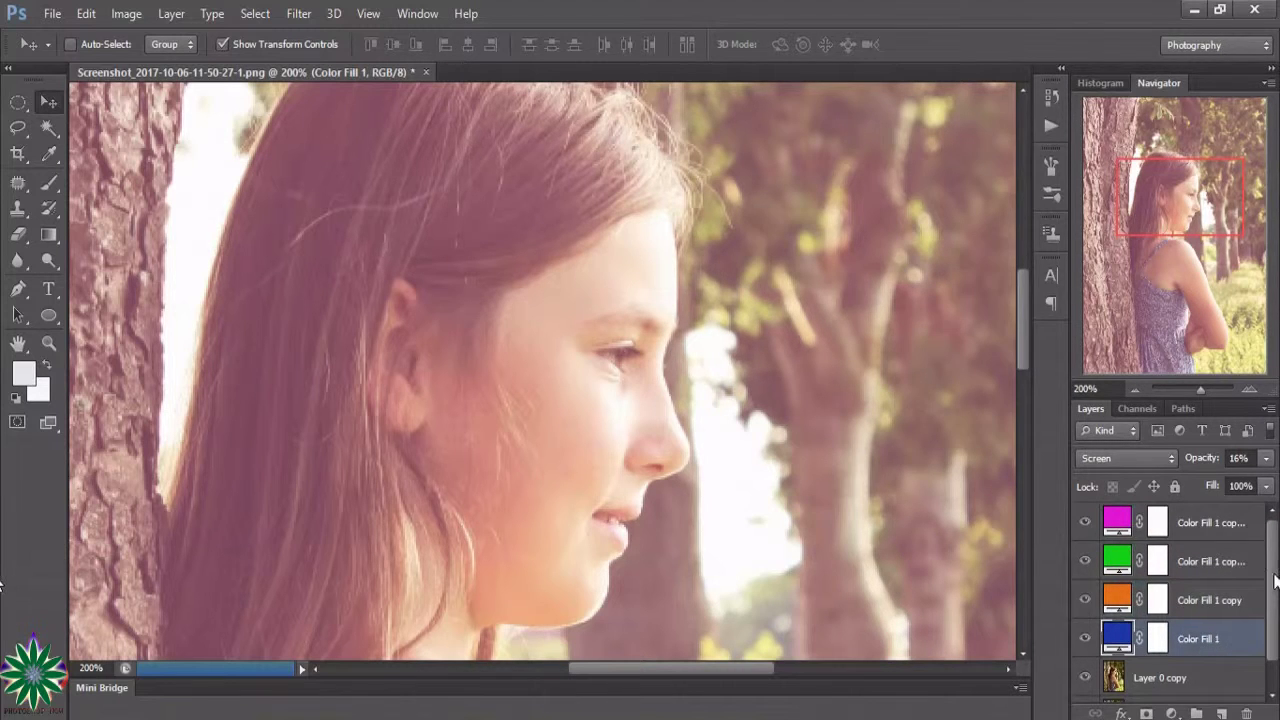
Hide and re-show the orange fill layer to compare its effect
scroll(1275, 580, "down", 1)
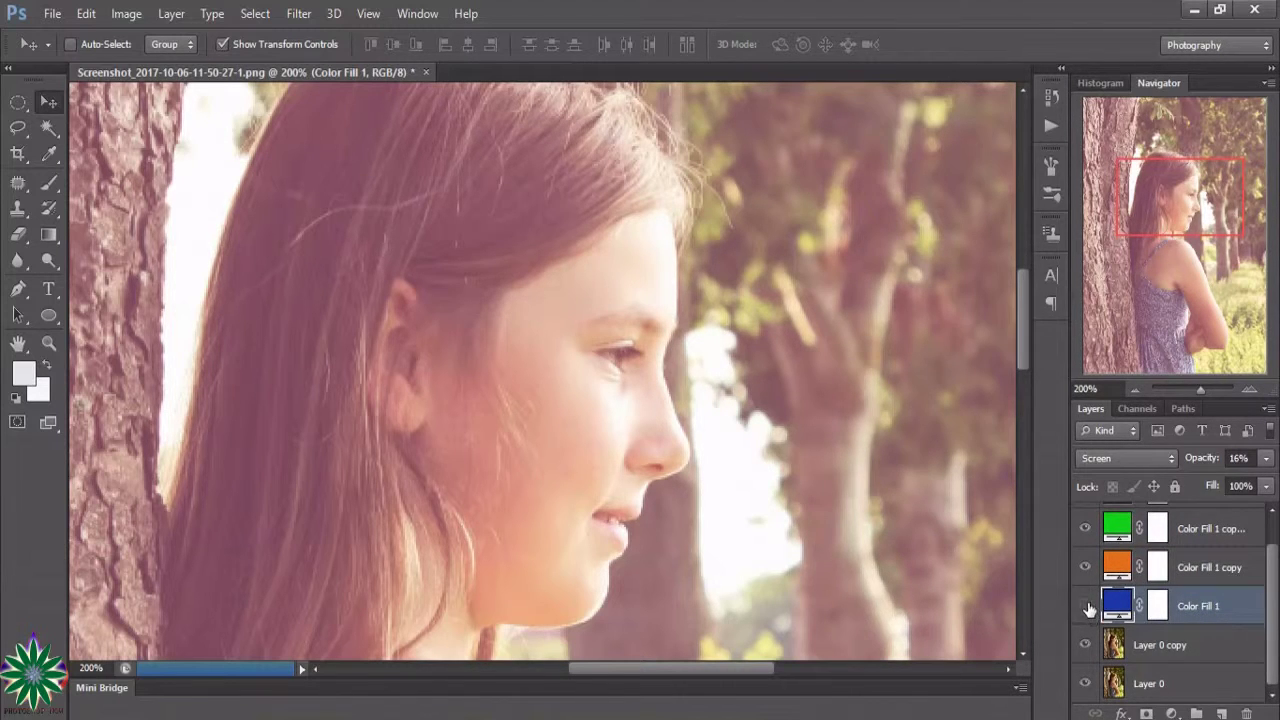
left_click(1086, 567)
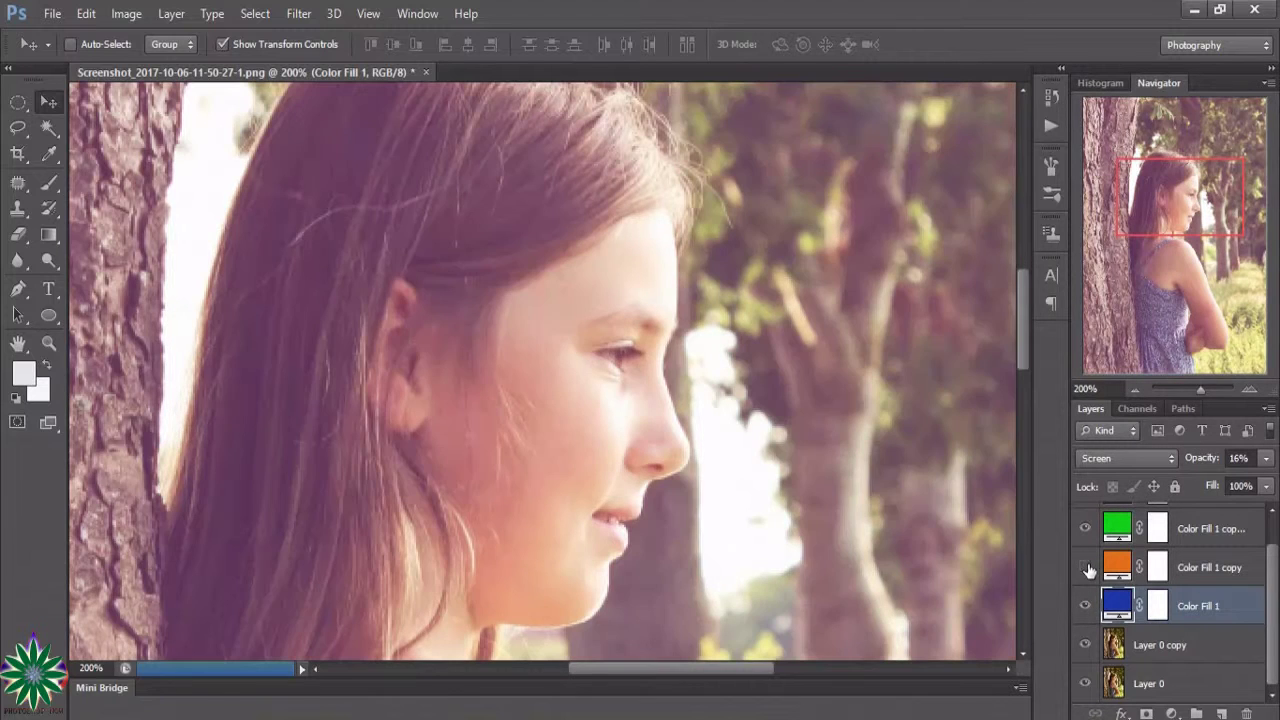
left_click(1086, 567)
scroll(1276, 597, "up", 1)
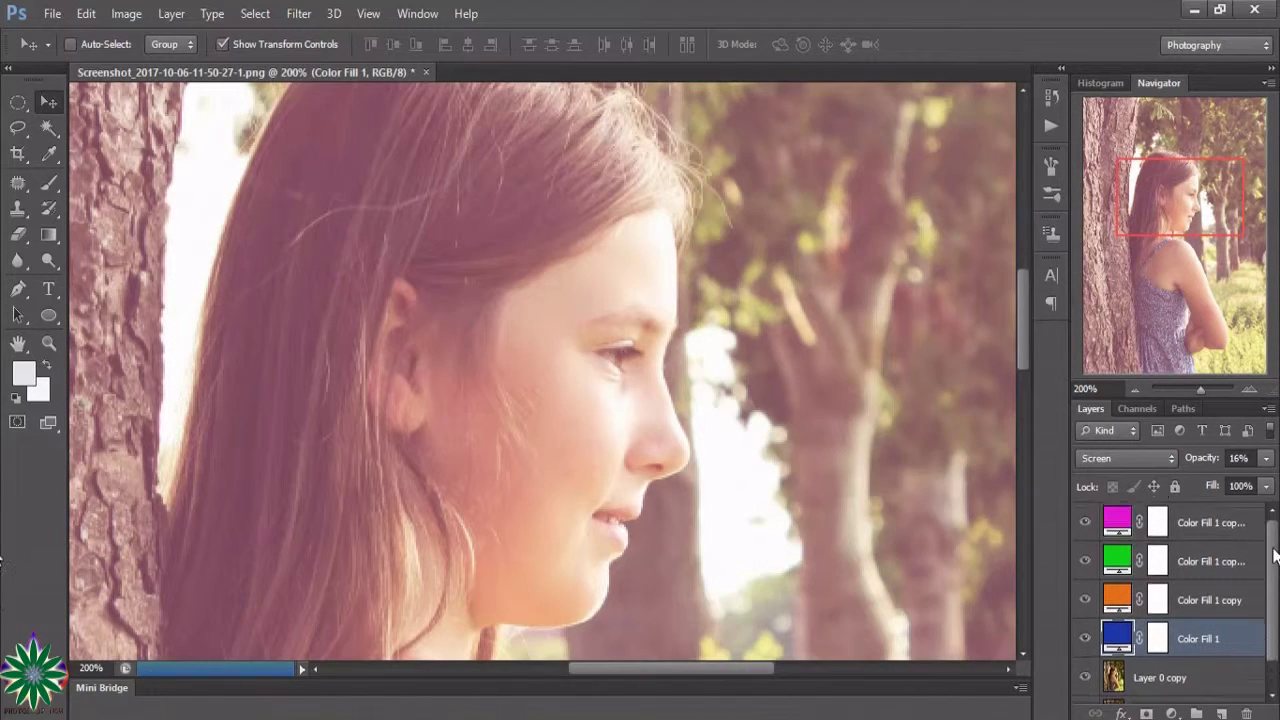
Compare the magenta Color Fill 1 copy 3 layer, then blend it in Soft Light
left_click(1215, 524)
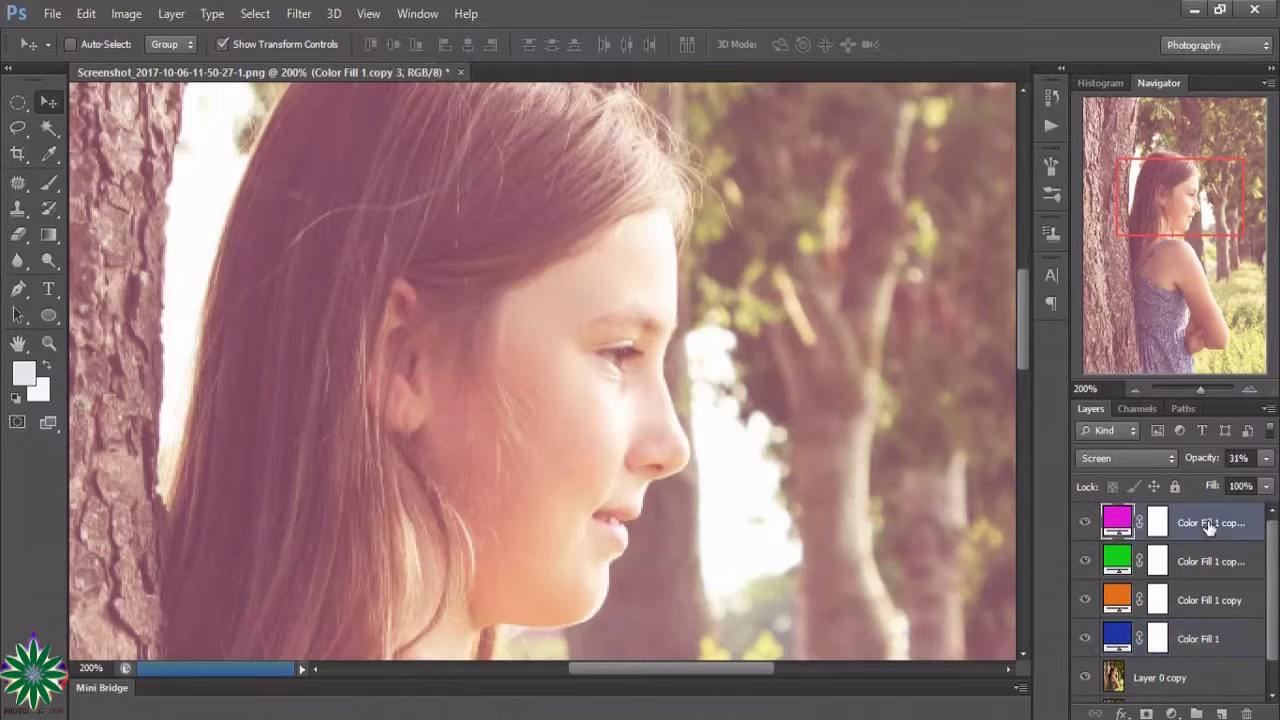
left_click(1086, 523)
left_click(1084, 564)
left_click(1130, 464)
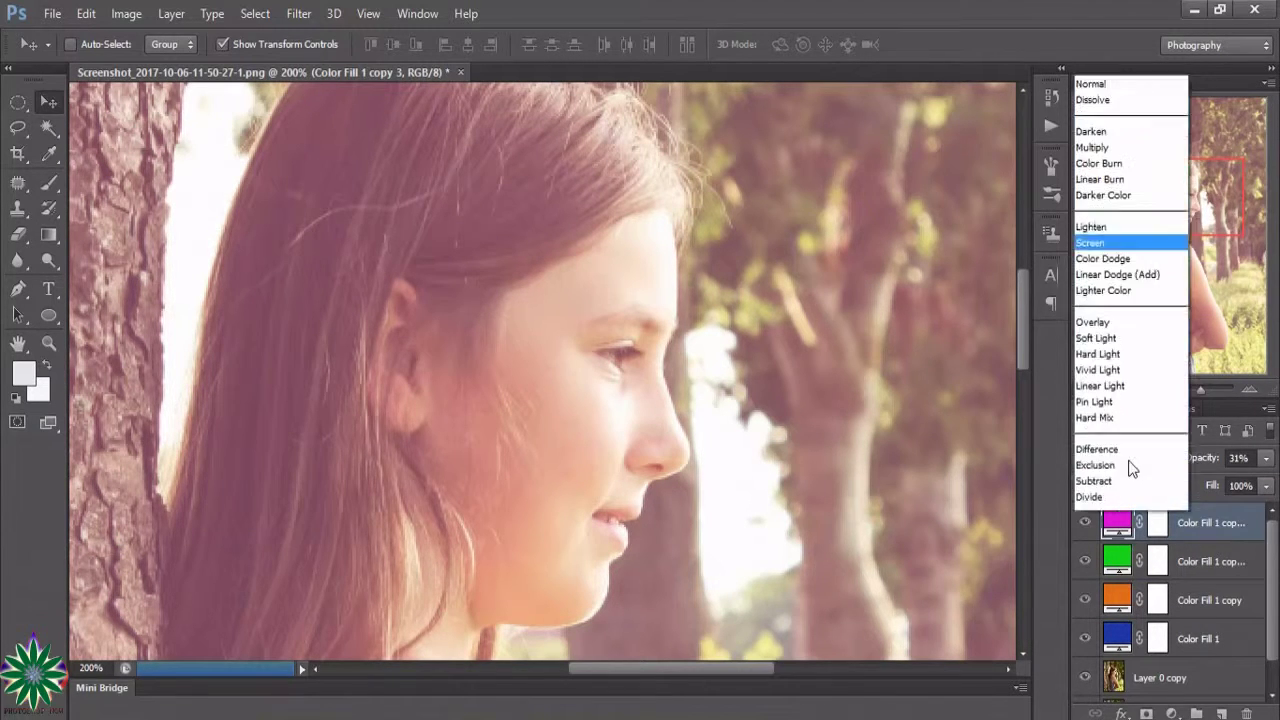
left_click(1100, 255)
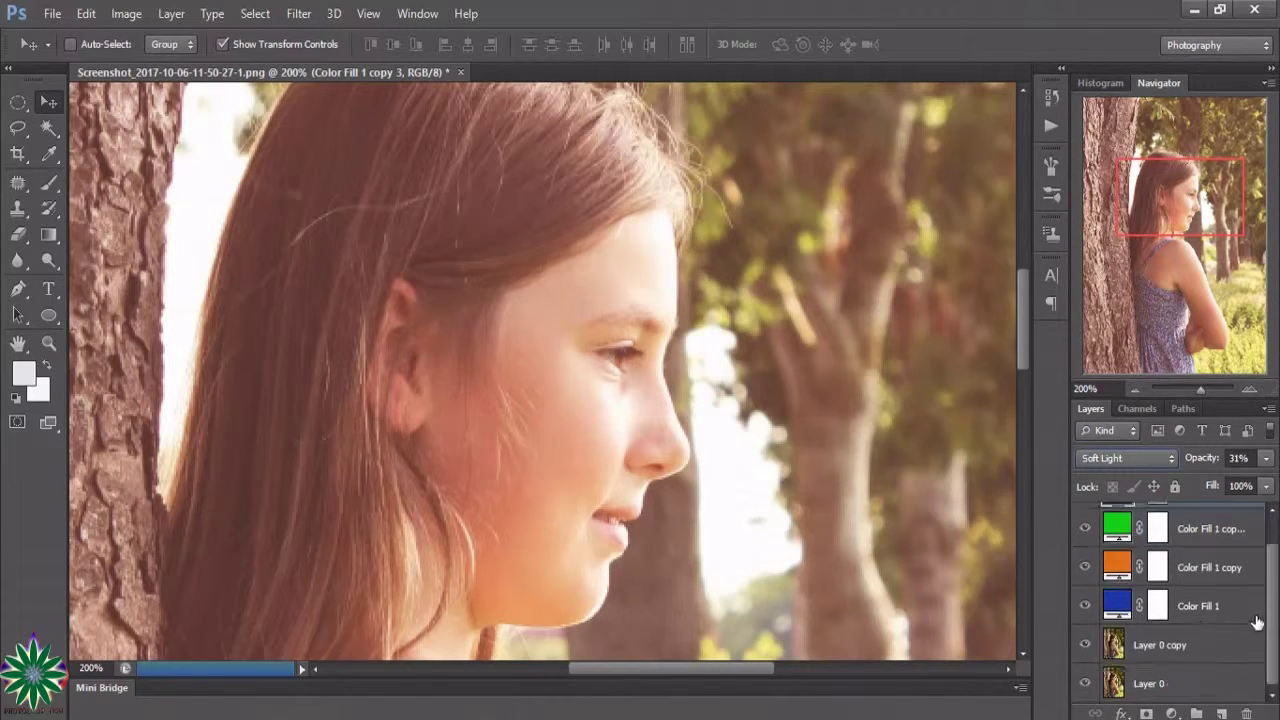
Add a Curves adjustment layer with the black point moved in for deeper shadows
left_click(1172, 713)
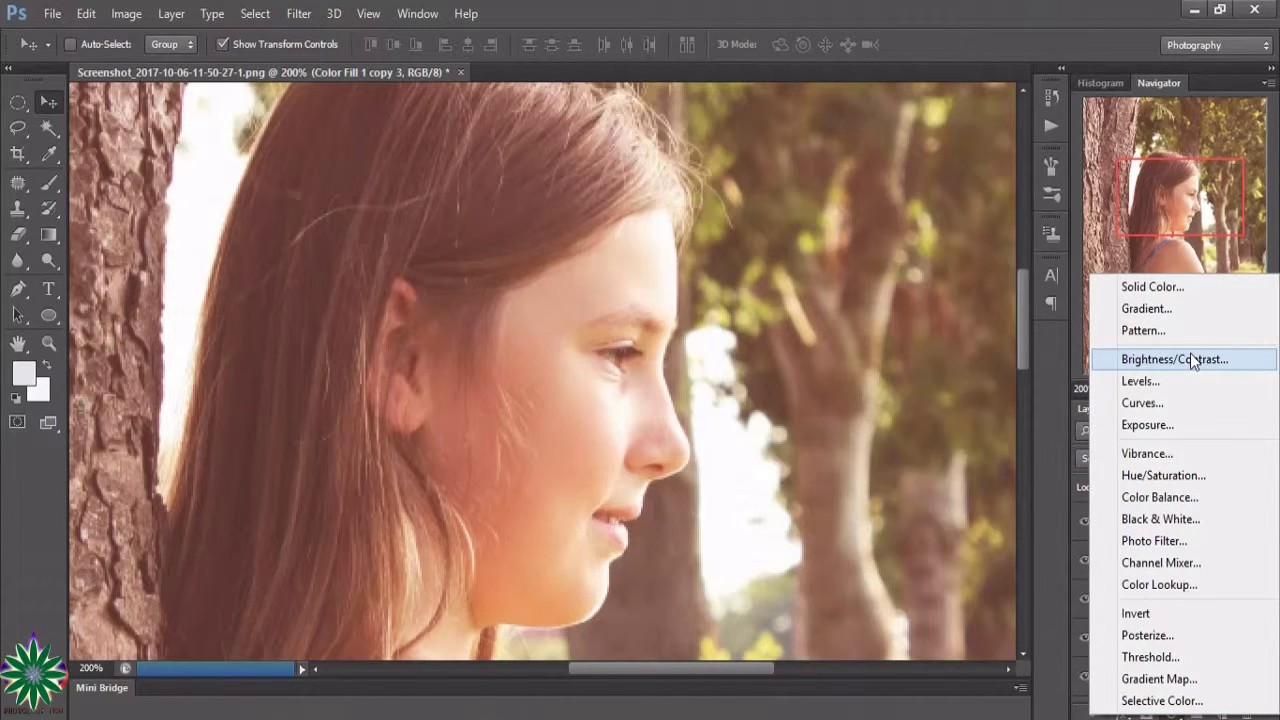
left_click(1191, 402)
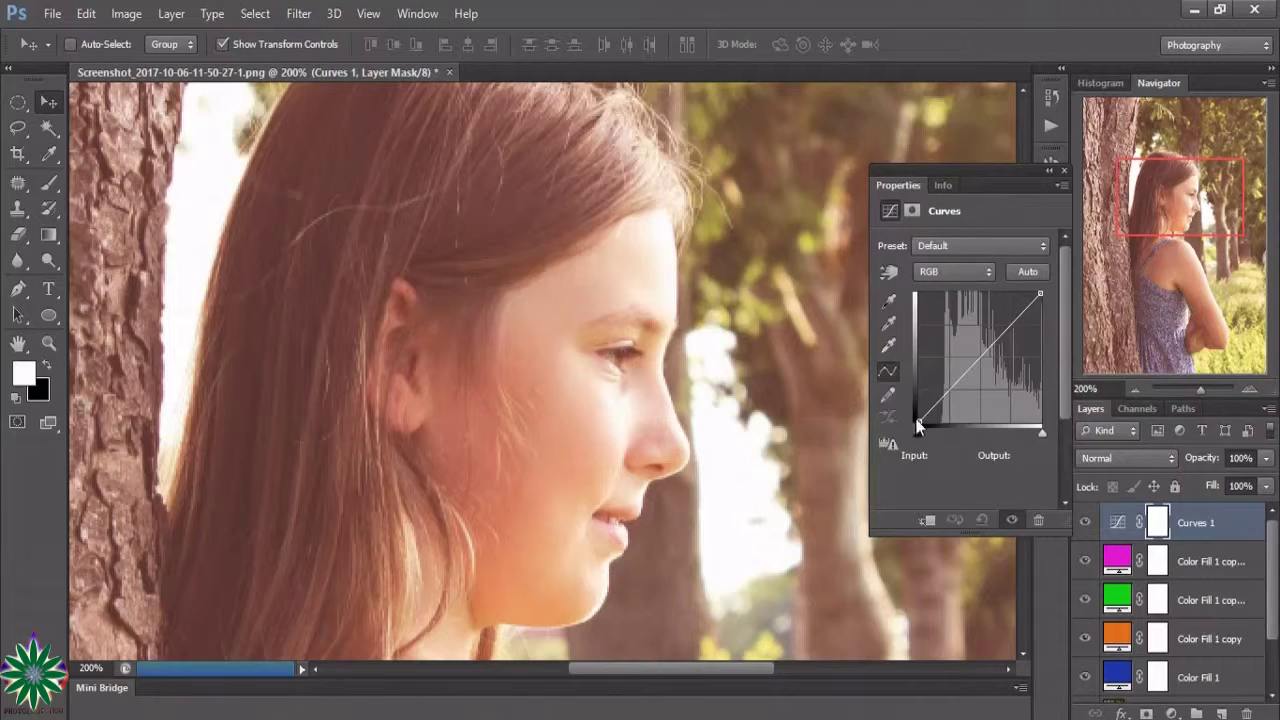
left_click_drag(919, 418, 930, 438)
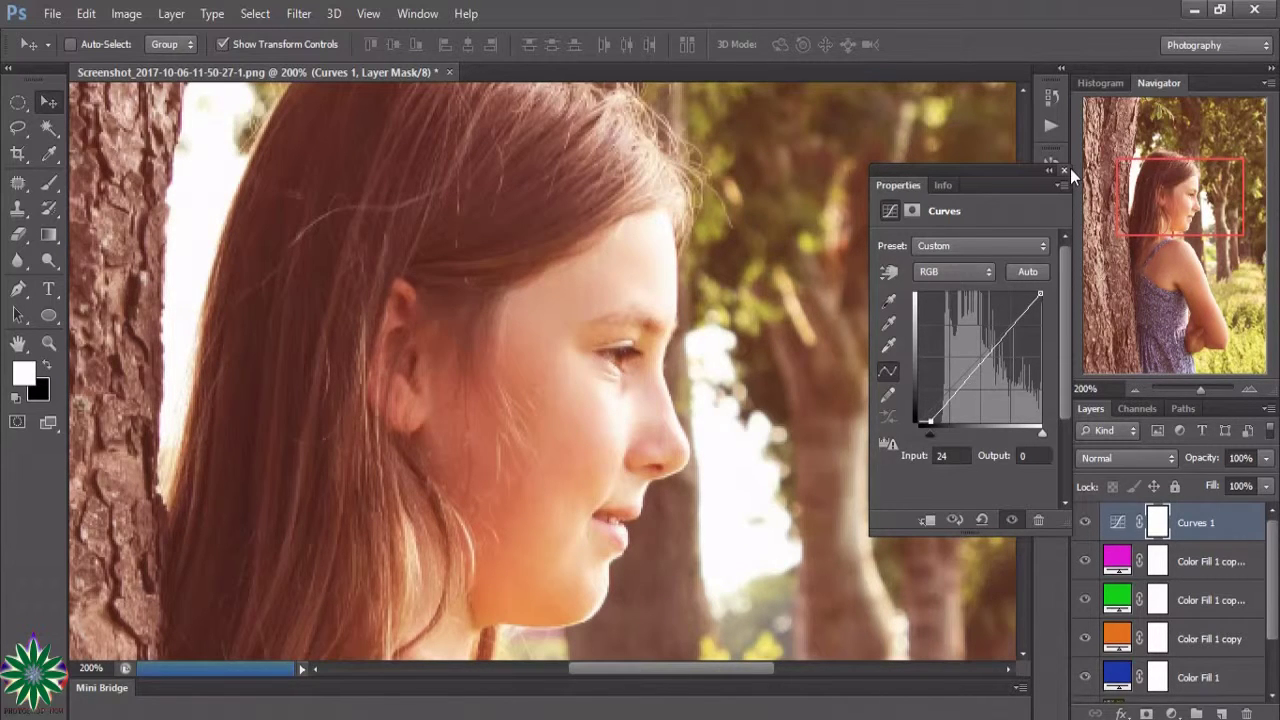
Lower the Green channel curve's top point to 235 for a magenta cast
left_click(962, 274)
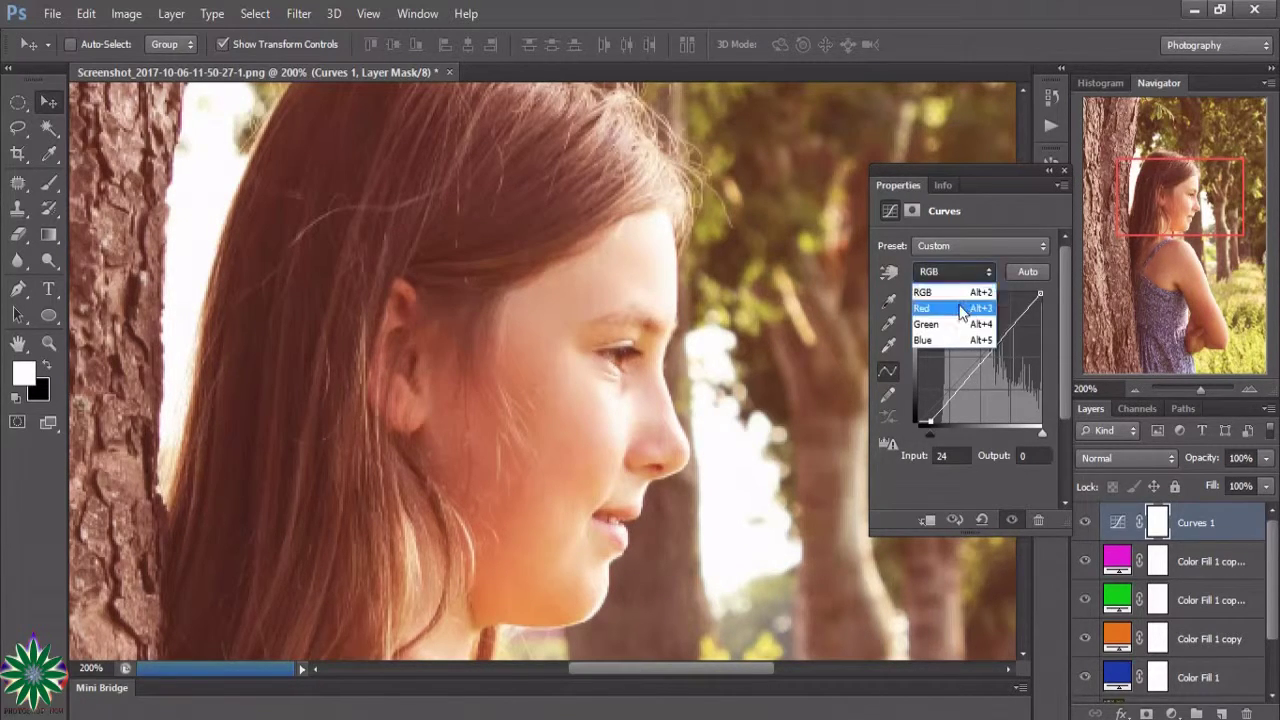
left_click(965, 324)
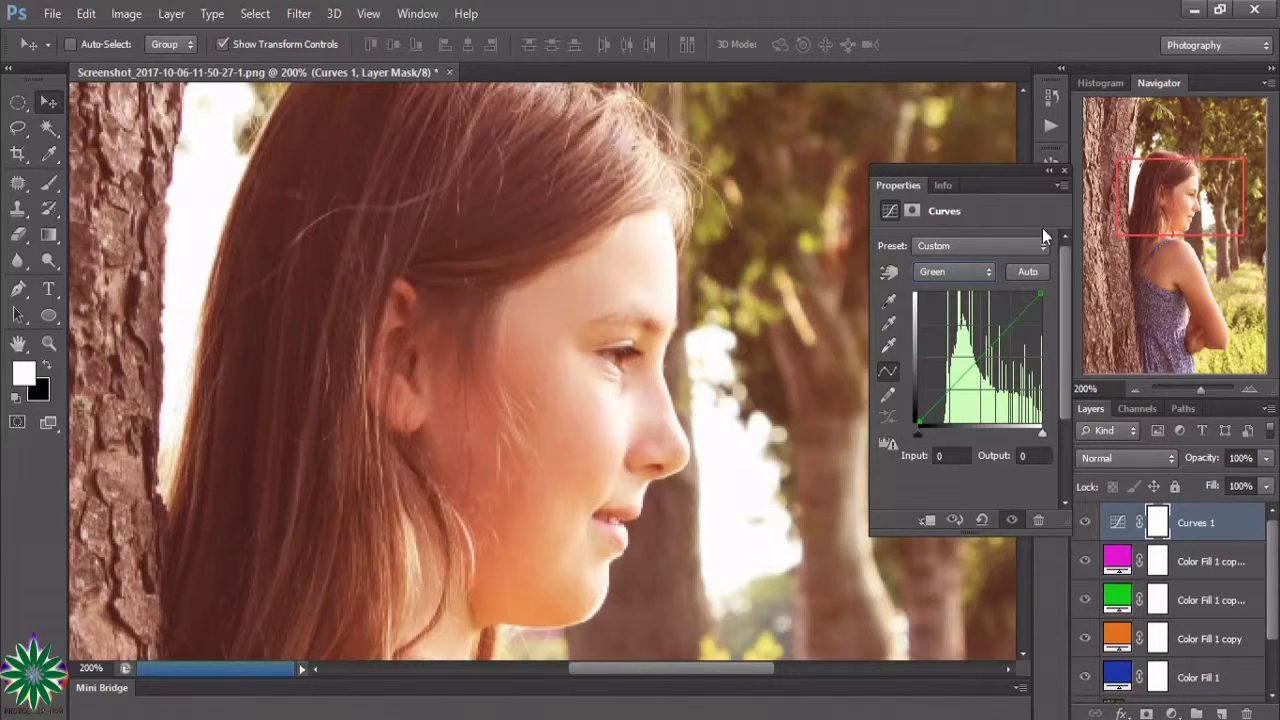
mouse_move(1037, 297)
left_mouse_down()
mouse_move(1026, 292)
mouse_move(1042, 304)
left_mouse_up()
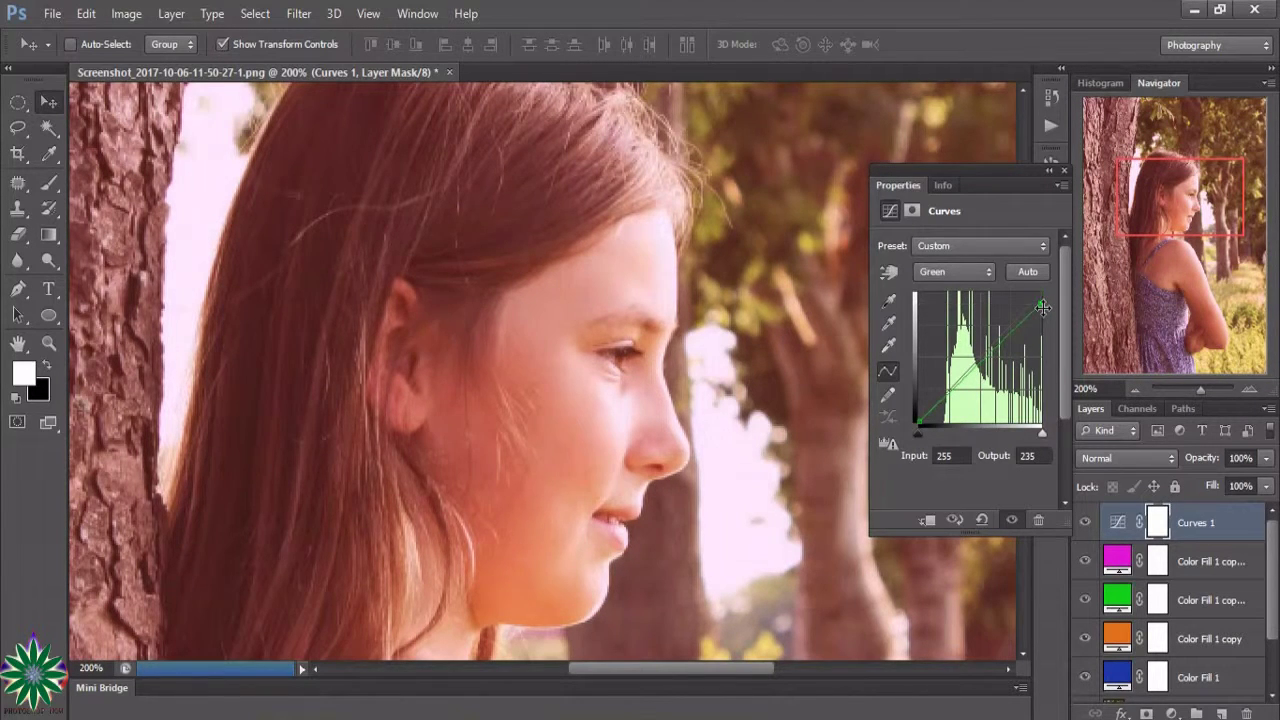
left_click(1065, 171)
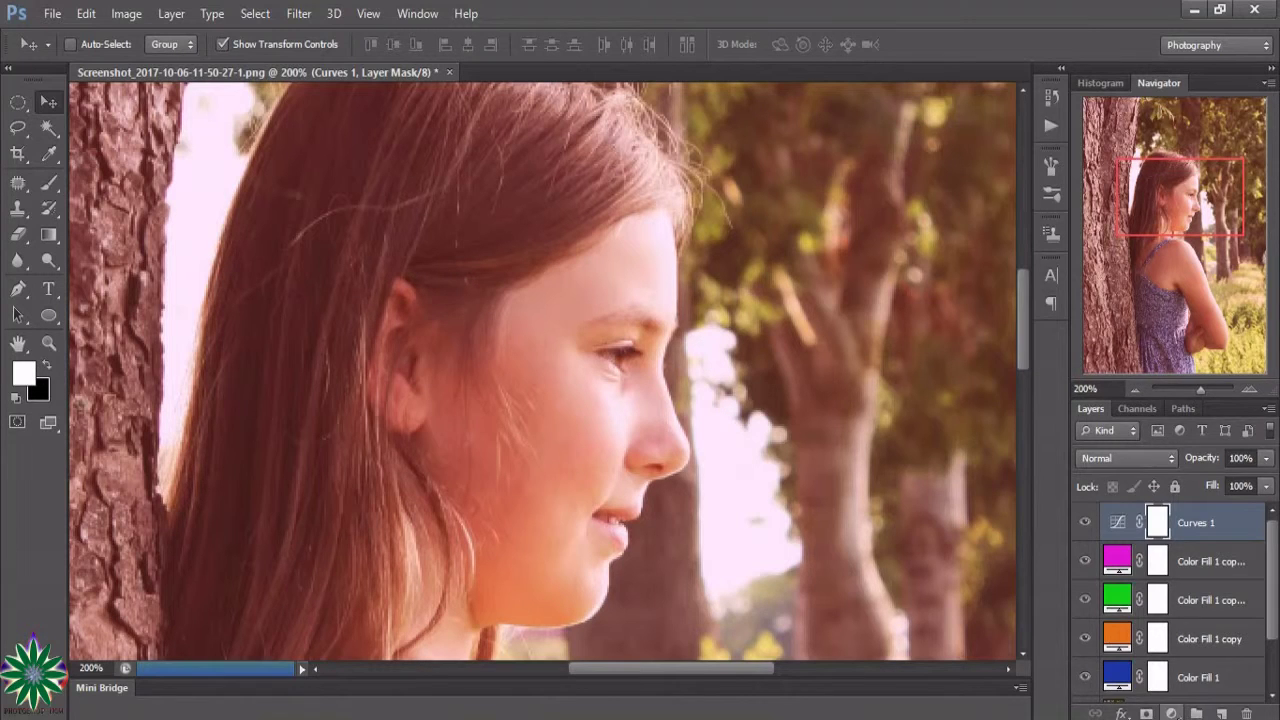
left_click(1172, 714)
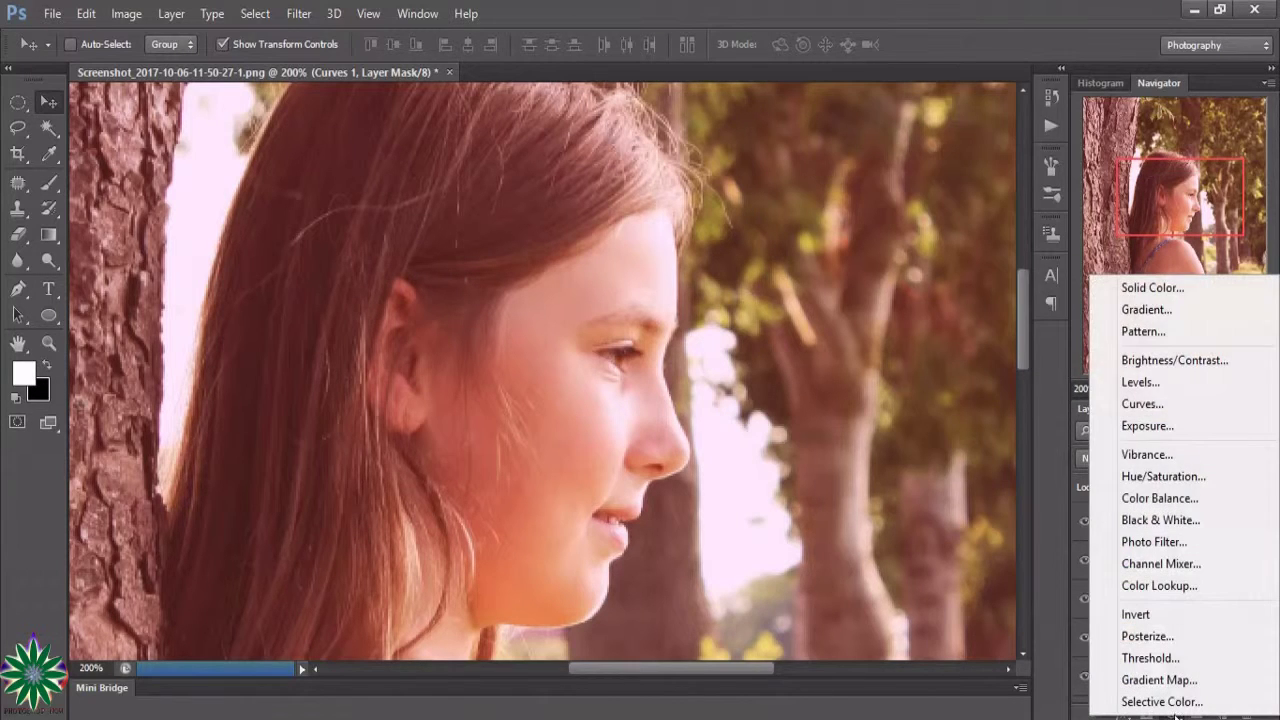
Add a Hue/Saturation layer at Hue -13, Saturation -14, Lightness -25, with Colorize left off
left_click(1174, 477)
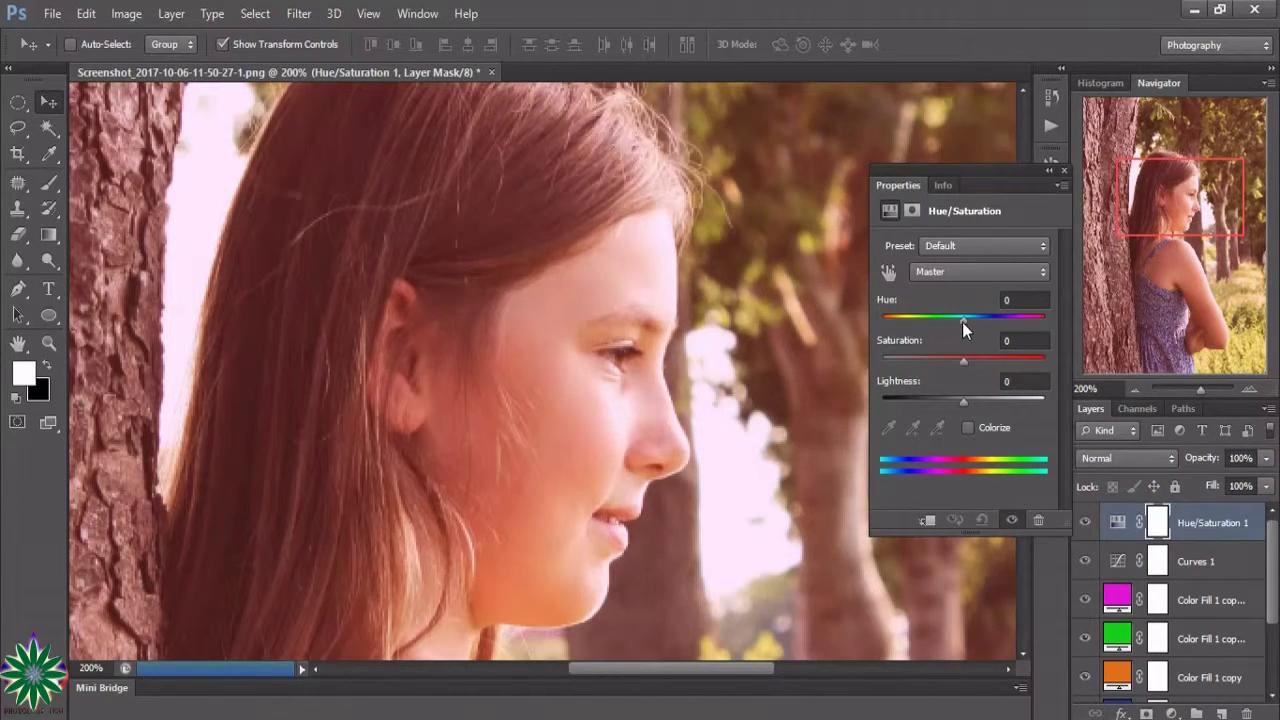
mouse_move(963, 318)
left_mouse_down()
mouse_move(937, 321)
mouse_move(956, 326)
mouse_move(973, 366)
mouse_move(947, 360)
mouse_move(975, 406)
mouse_move(943, 400)
left_mouse_up()
left_click(966, 425)
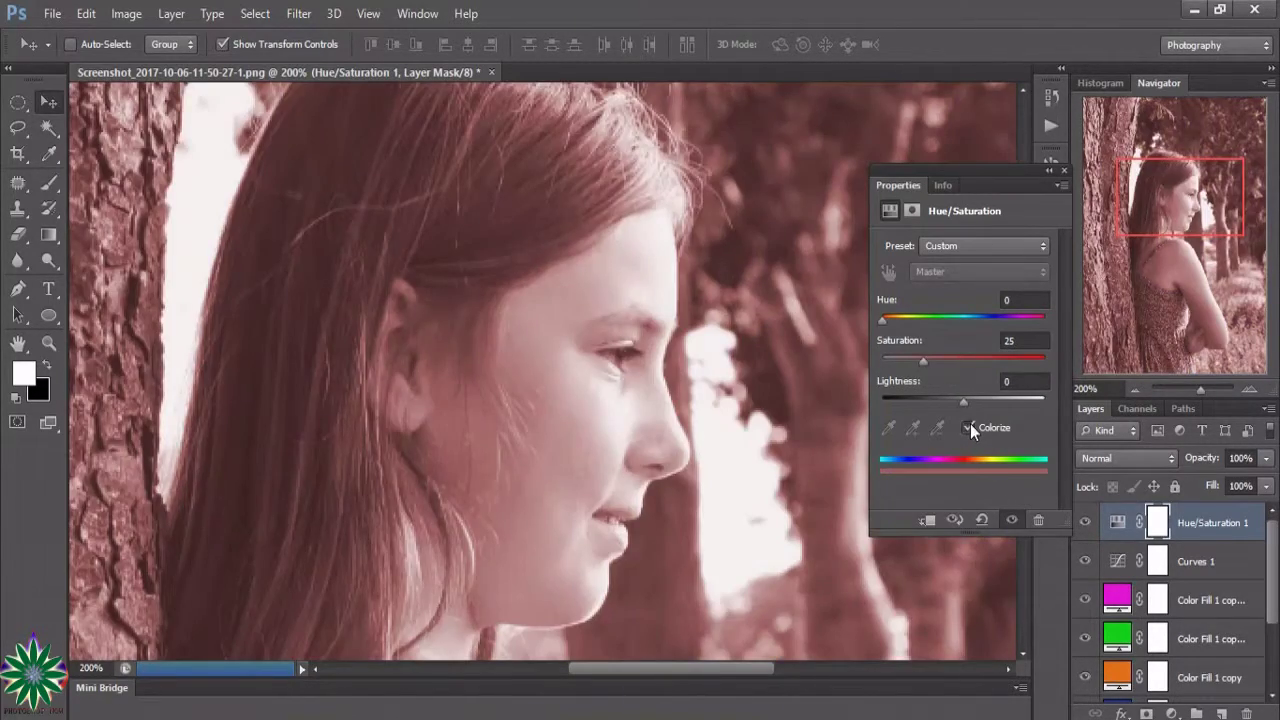
left_click(968, 425)
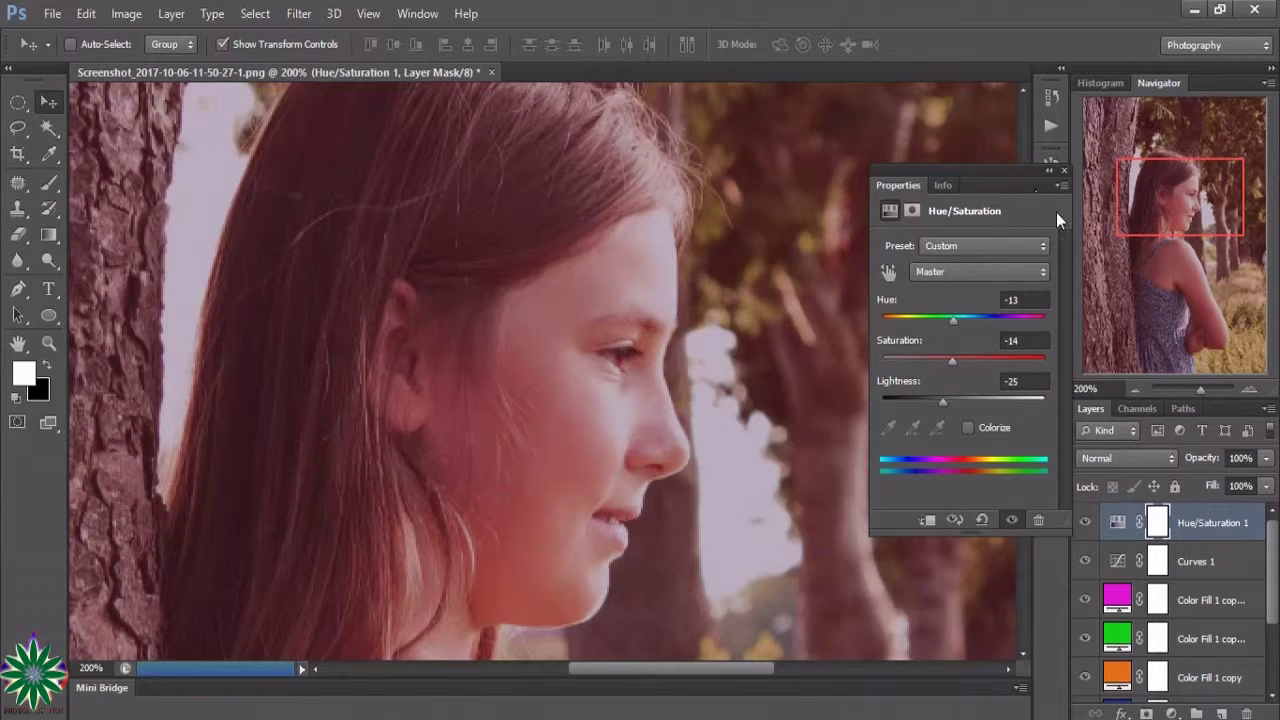
left_click(1174, 714)
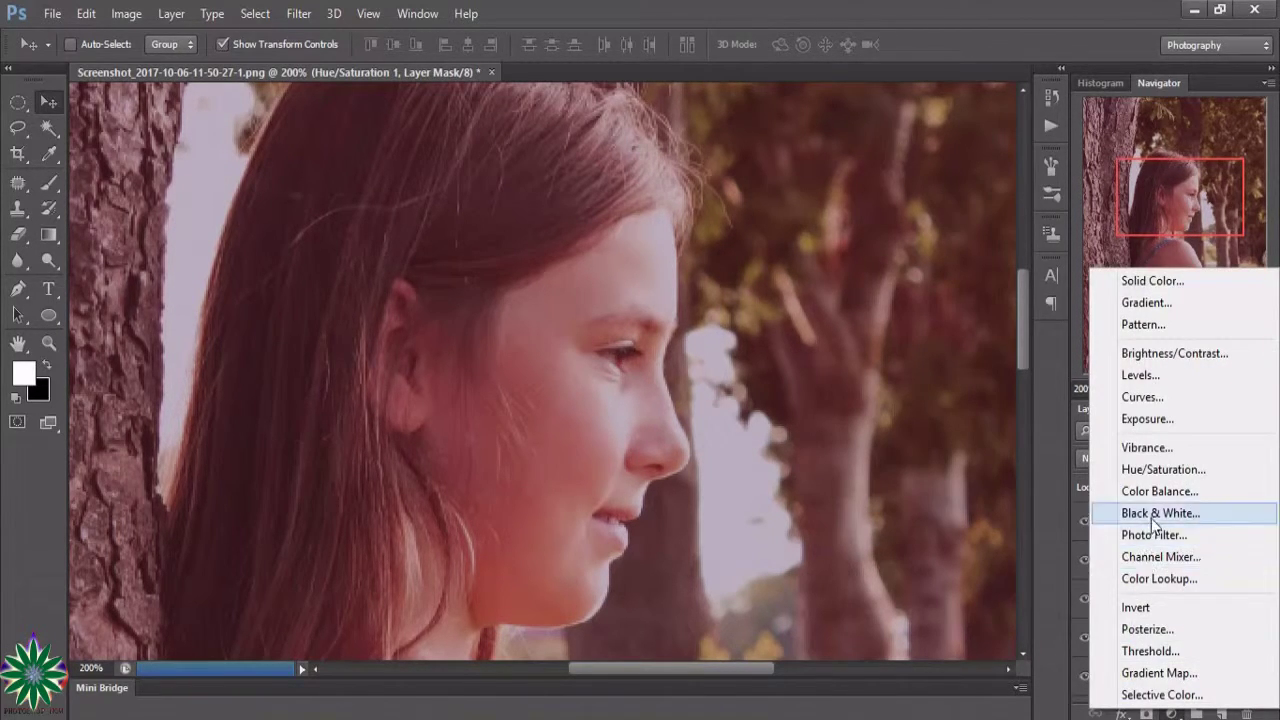
Add a Color Balance layer with midtones Cyan-Red -40, Magenta-Green +25, Yellow-Blue +2
left_click(1157, 491)
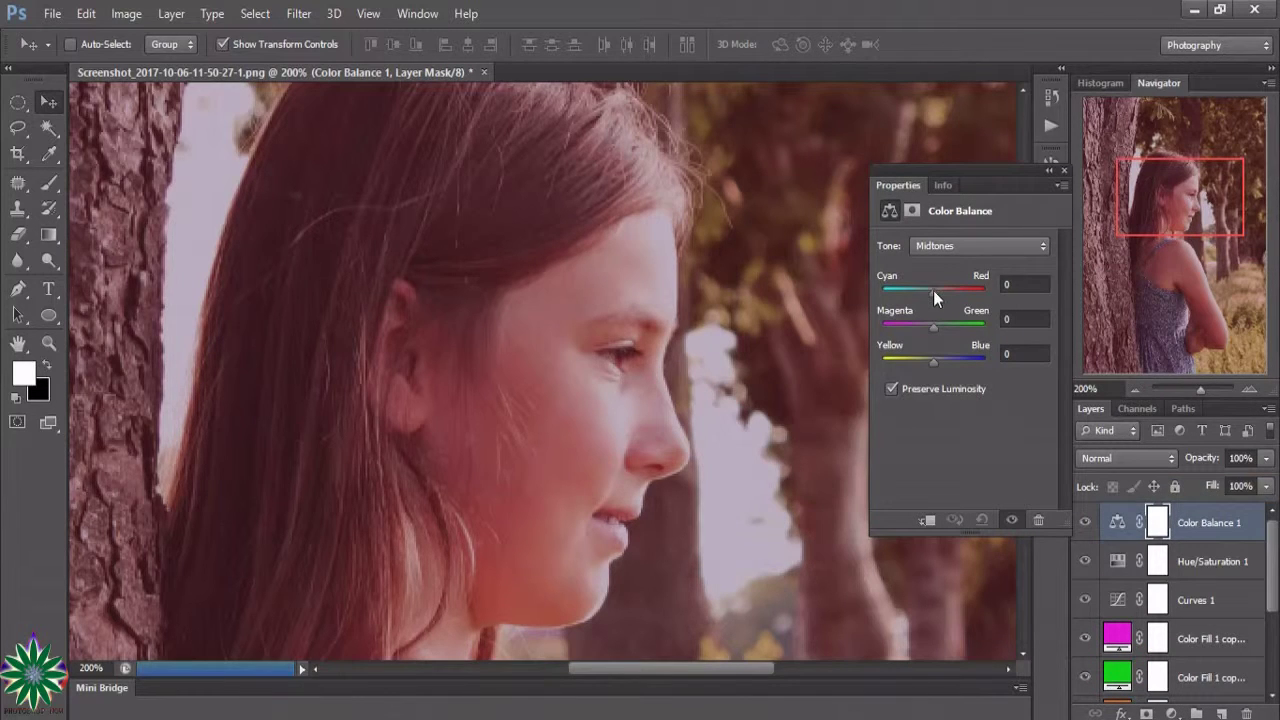
mouse_move(933, 291)
left_mouse_down()
mouse_move(913, 292)
mouse_move(953, 334)
mouse_move(934, 366)
left_mouse_up()
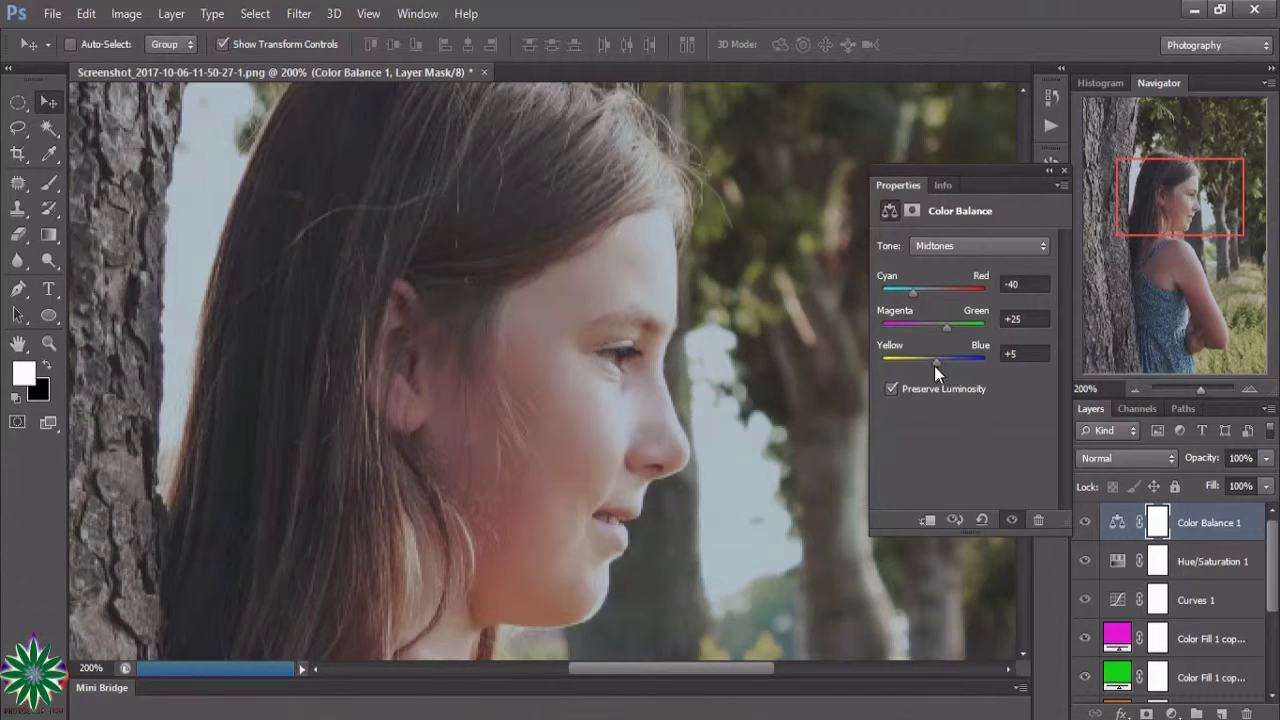
left_click(1062, 172)
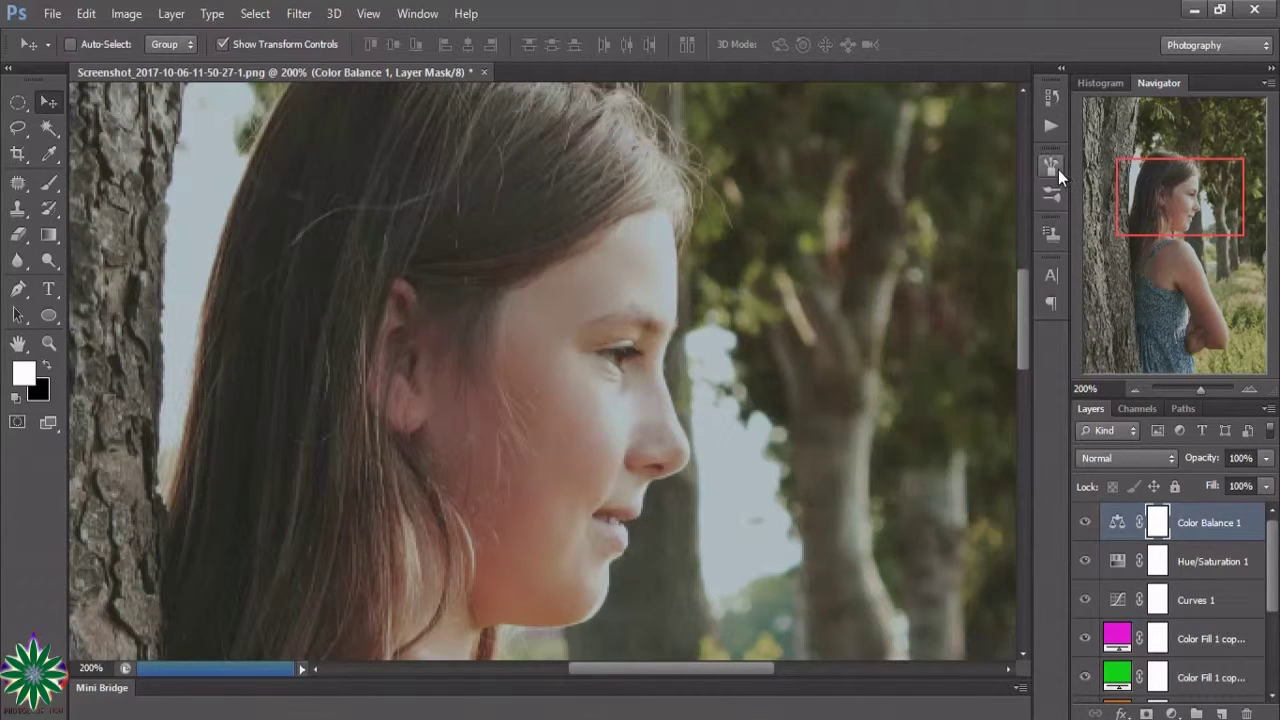
Select Color Balance 1, Hue/Saturation 1, Curves 1 and all four colour fill layers together
left_click(1200, 572, "ctrl")
left_click(1210, 612, "ctrl")
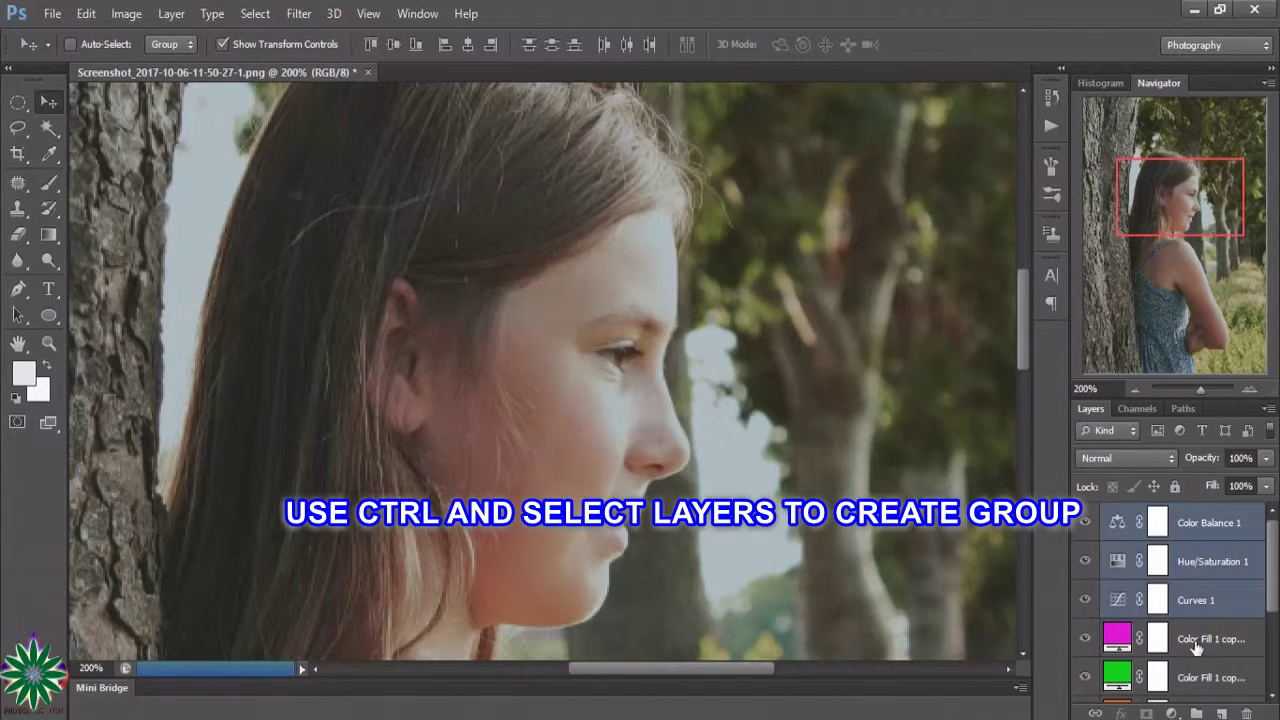
left_click(1196, 645, "ctrl")
left_click(1200, 678, "ctrl")
scroll(1272, 590, "down", 1)
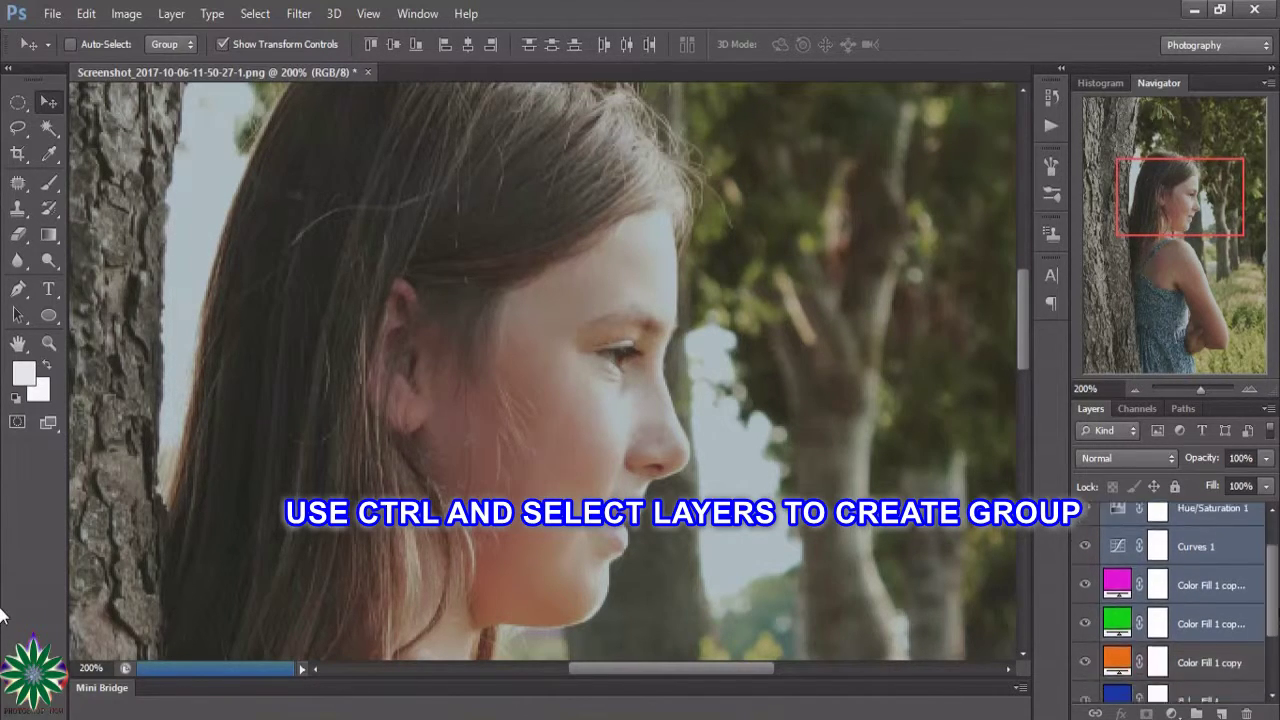
scroll(1200, 620, "down", 1)
left_click(1198, 638, "ctrl")
left_click(1199, 673, "ctrl")
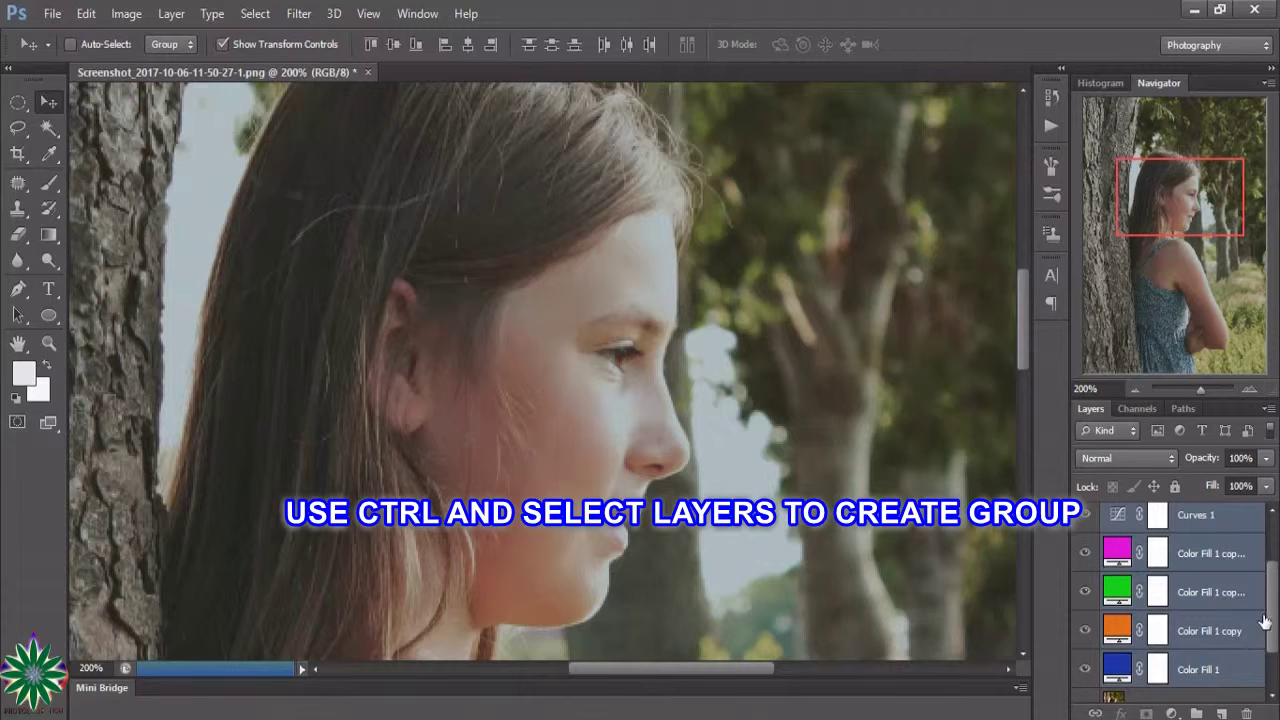
Group the selected layers into Group 1 and toggle it to compare
left_click_drag(1270, 624, 1275, 648)
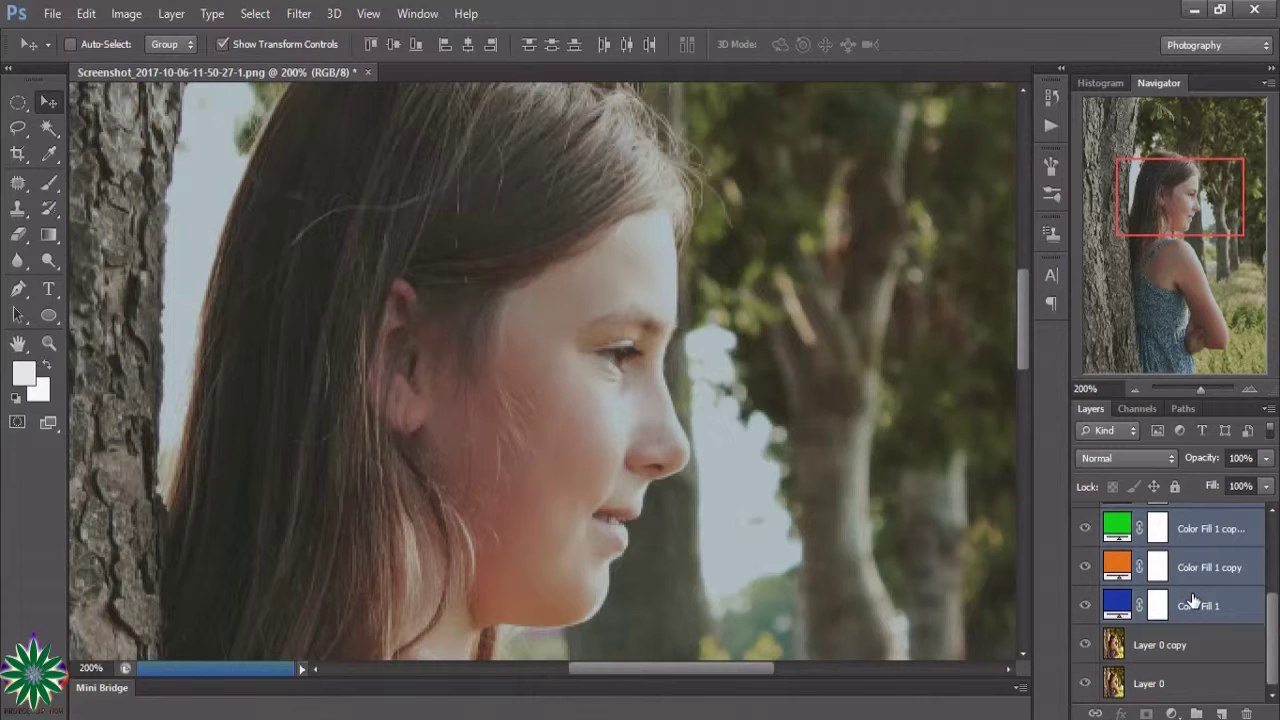
left_click_drag(1193, 598, 1197, 713)
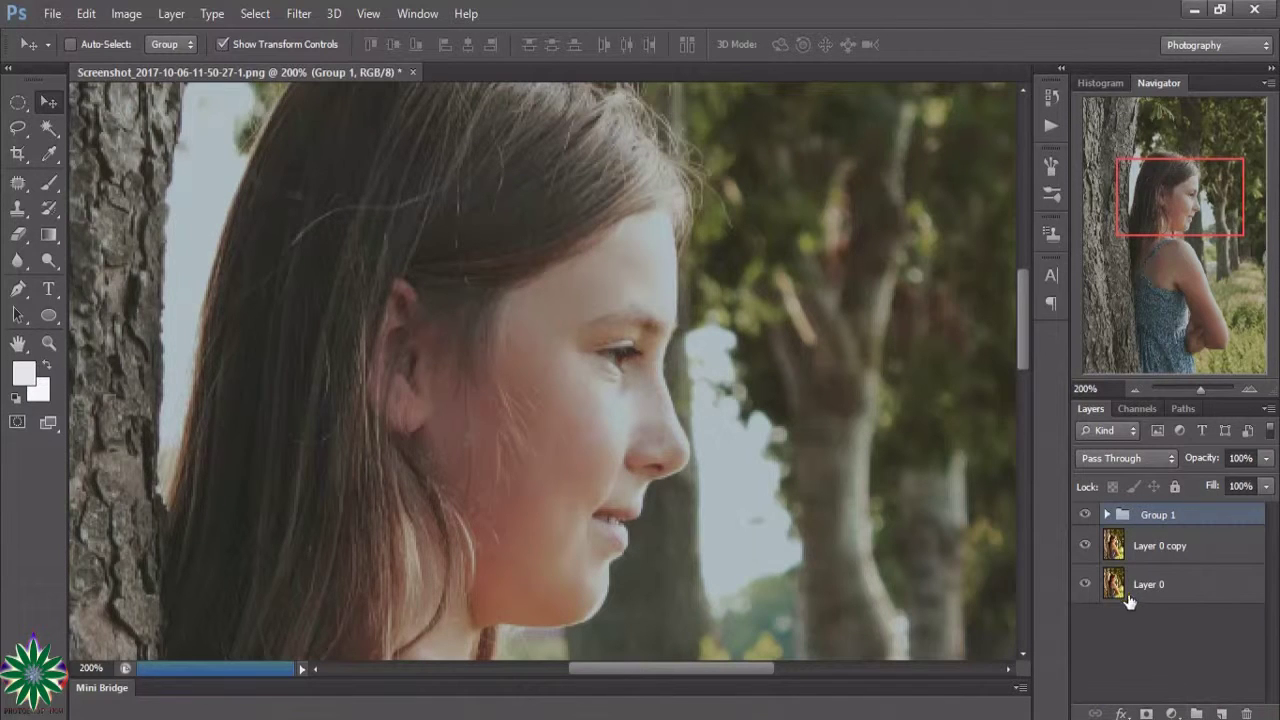
left_click(1087, 514)
Set Group 1's opacity to 33%
left_click(1267, 458)
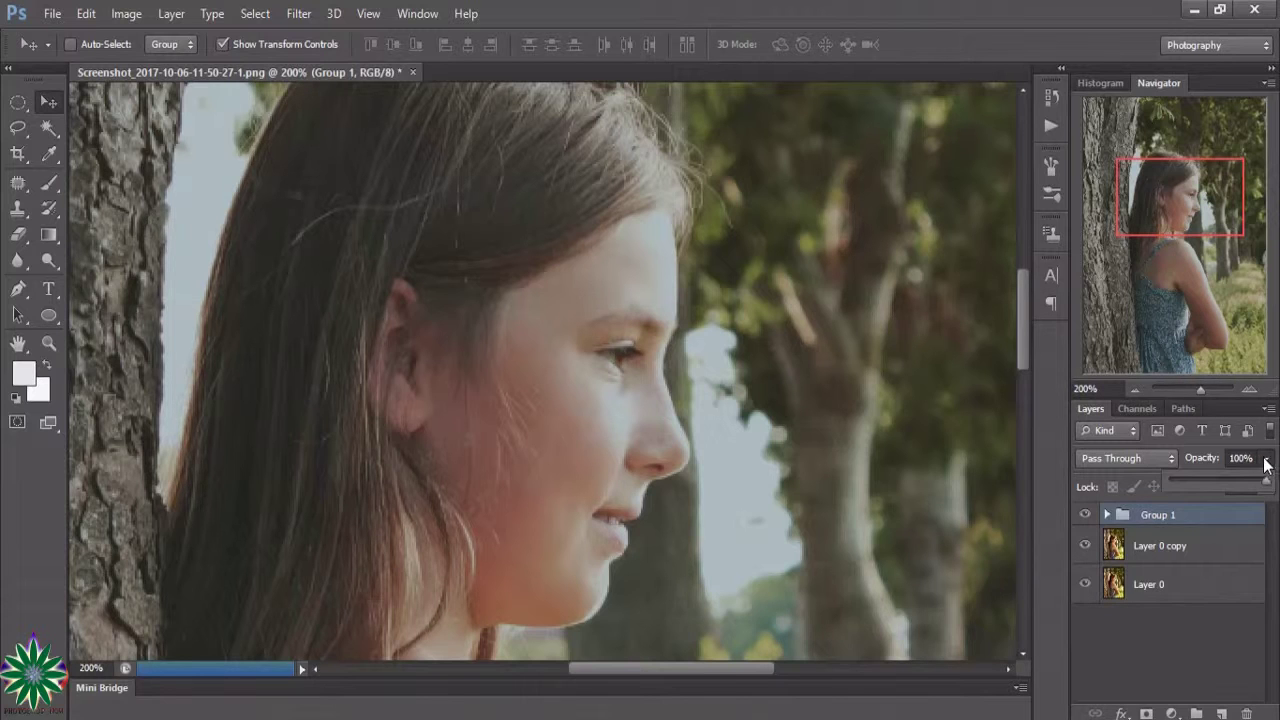
left_click_drag(1265, 482, 1186, 489)
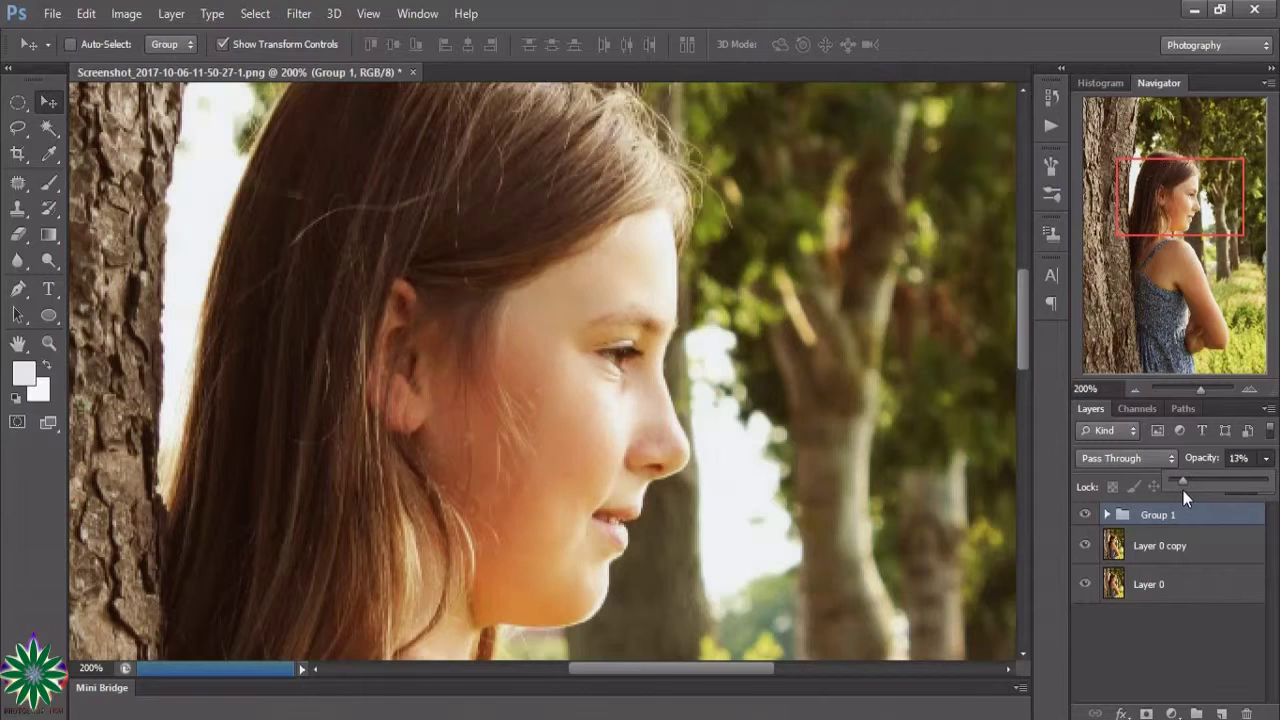
left_click_drag(1183, 490, 1202, 497)
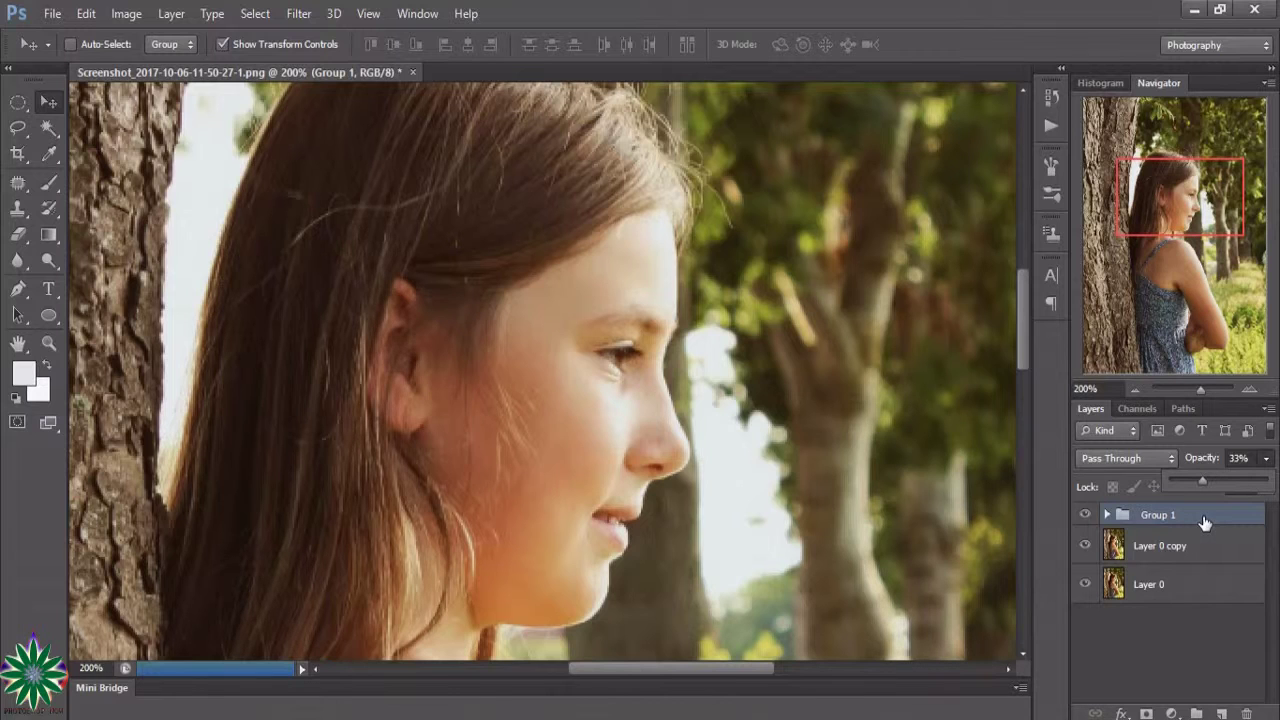
Add a Channel Mixer layer with Red output at Red +78, Green -5, Blue -41, Constant -7
left_click(1171, 713)
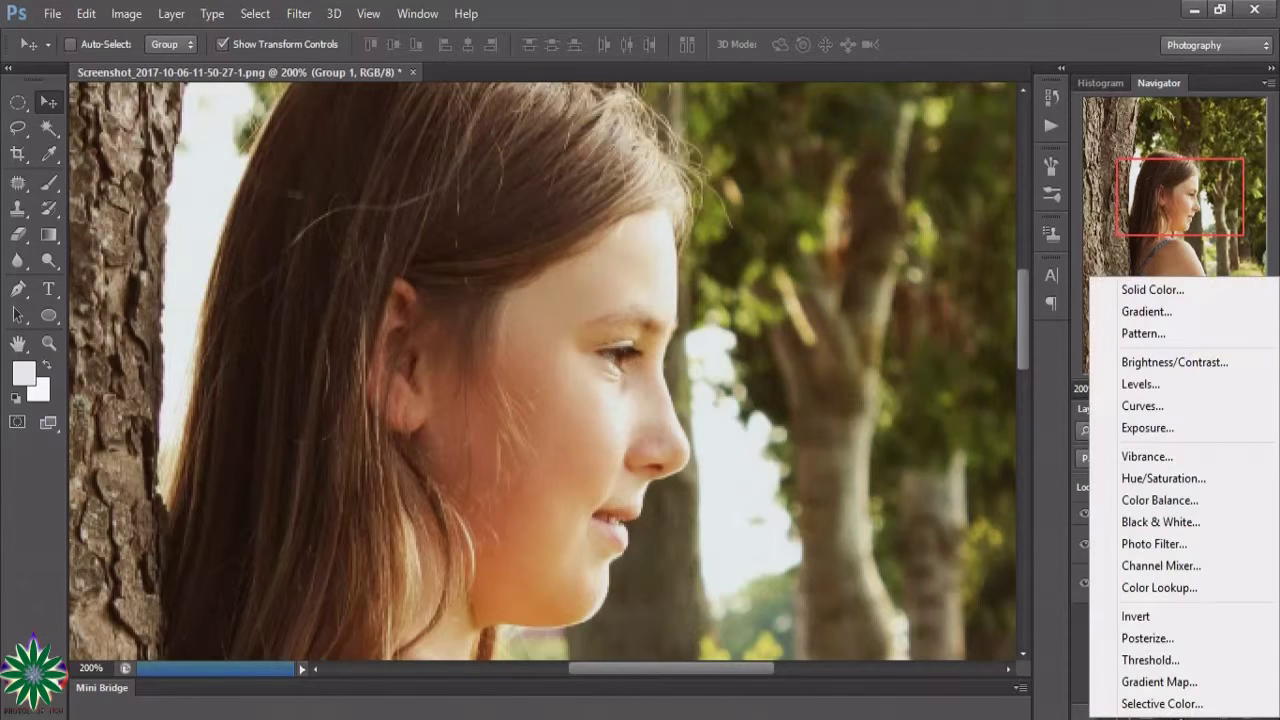
left_click(1160, 565)
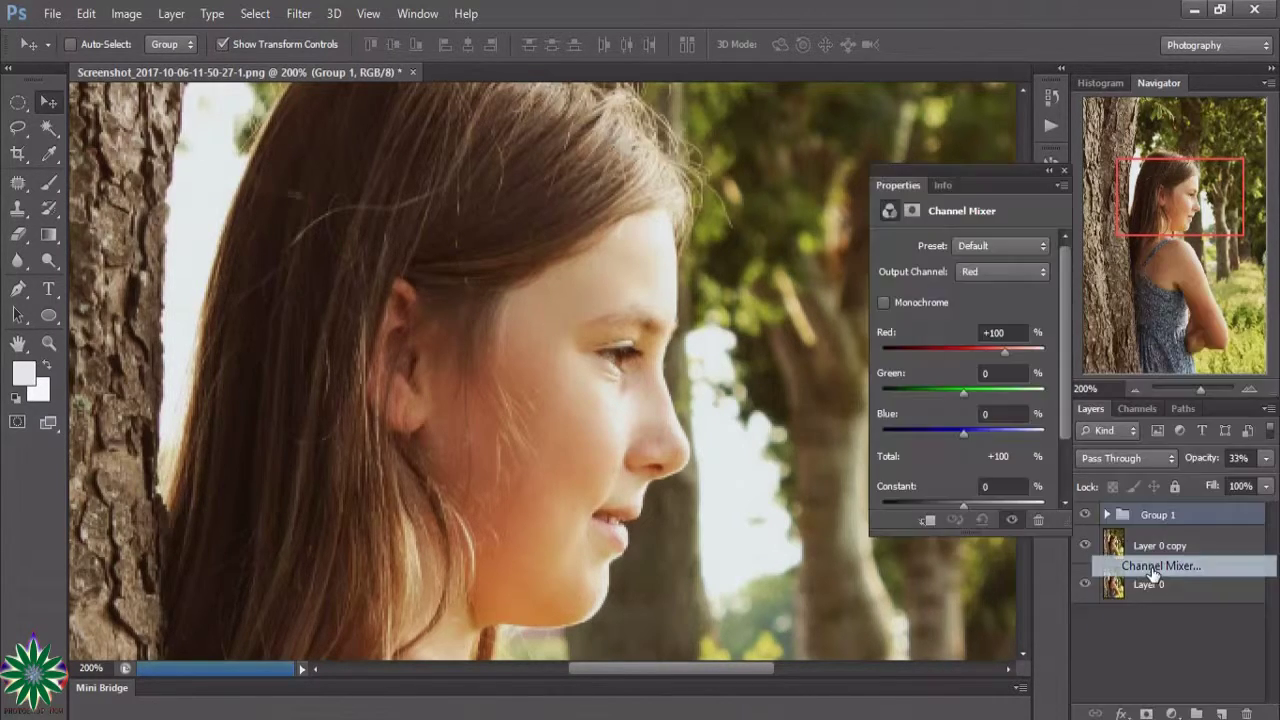
mouse_move(1000, 357)
left_mouse_down()
mouse_move(1007, 377)
mouse_move(942, 391)
mouse_move(964, 403)
left_mouse_up()
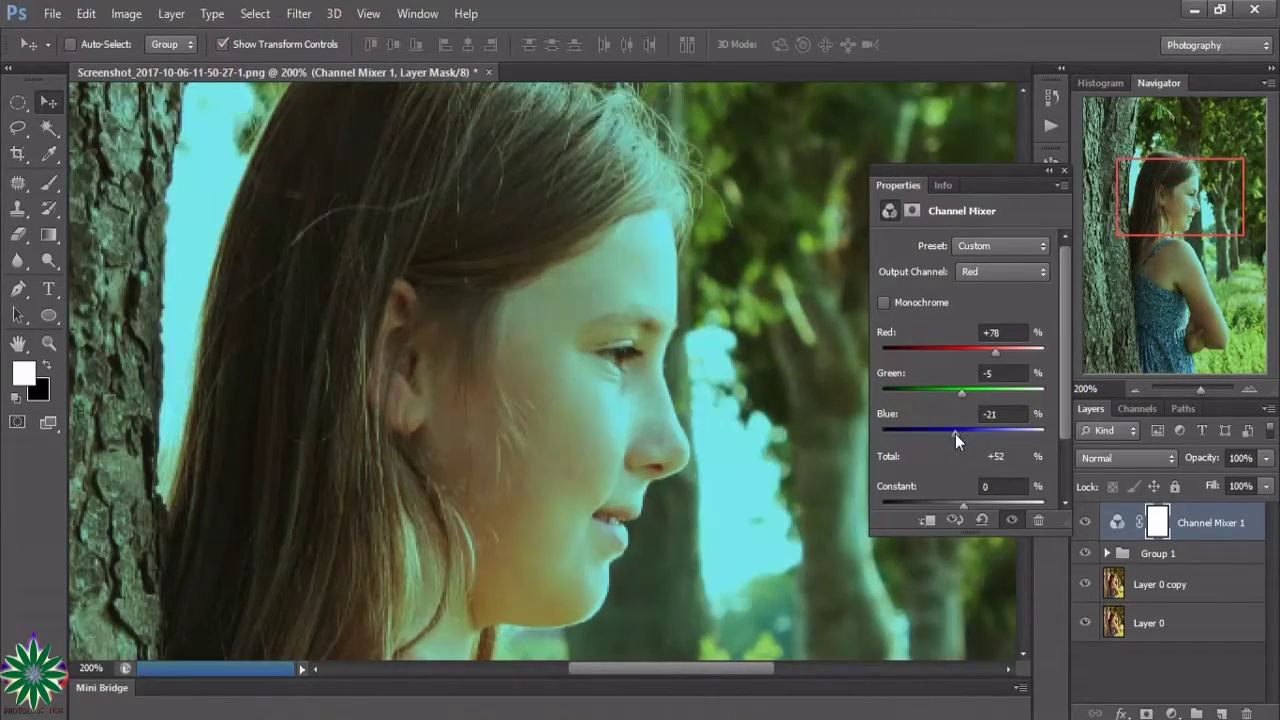
mouse_move(955, 434)
left_mouse_down()
mouse_move(932, 430)
mouse_move(977, 439)
mouse_move(946, 437)
left_mouse_up()
mouse_move(965, 506)
left_mouse_down()
mouse_move(944, 504)
mouse_move(960, 504)
left_mouse_up()
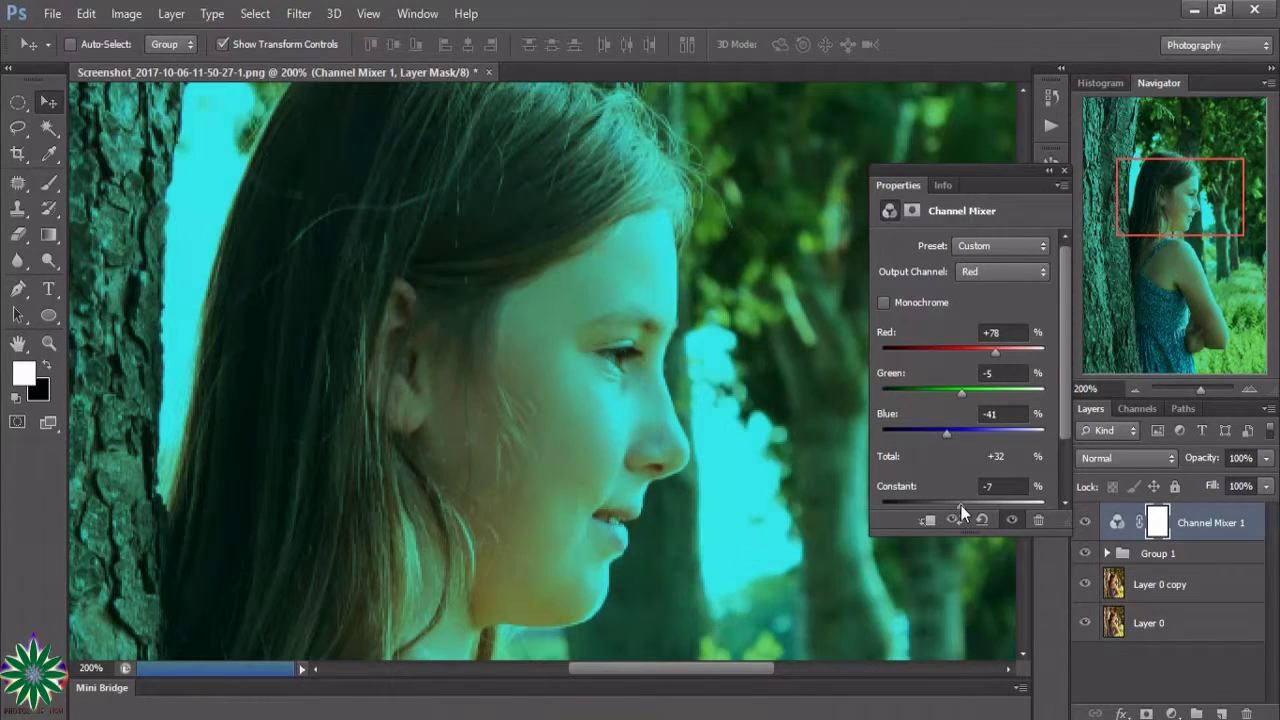
left_click(1064, 170)
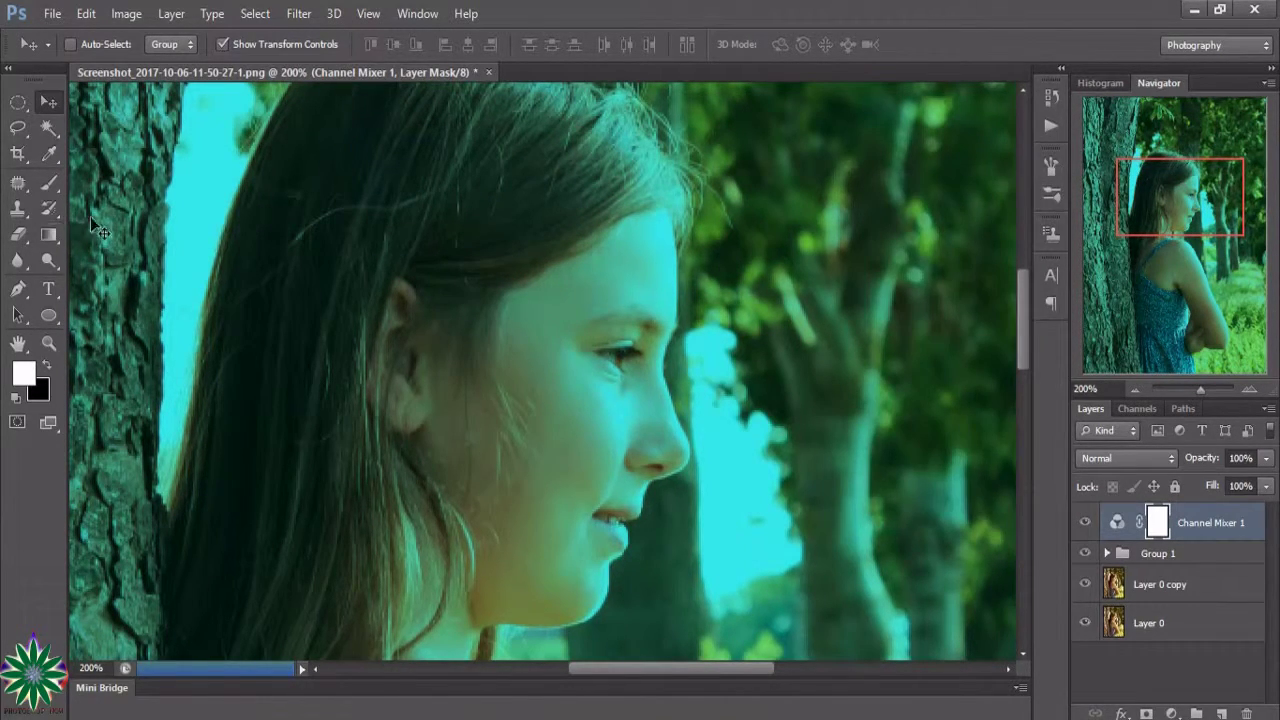
Zoom out to 100% to view the whole girl and tree
left_click(48, 343)
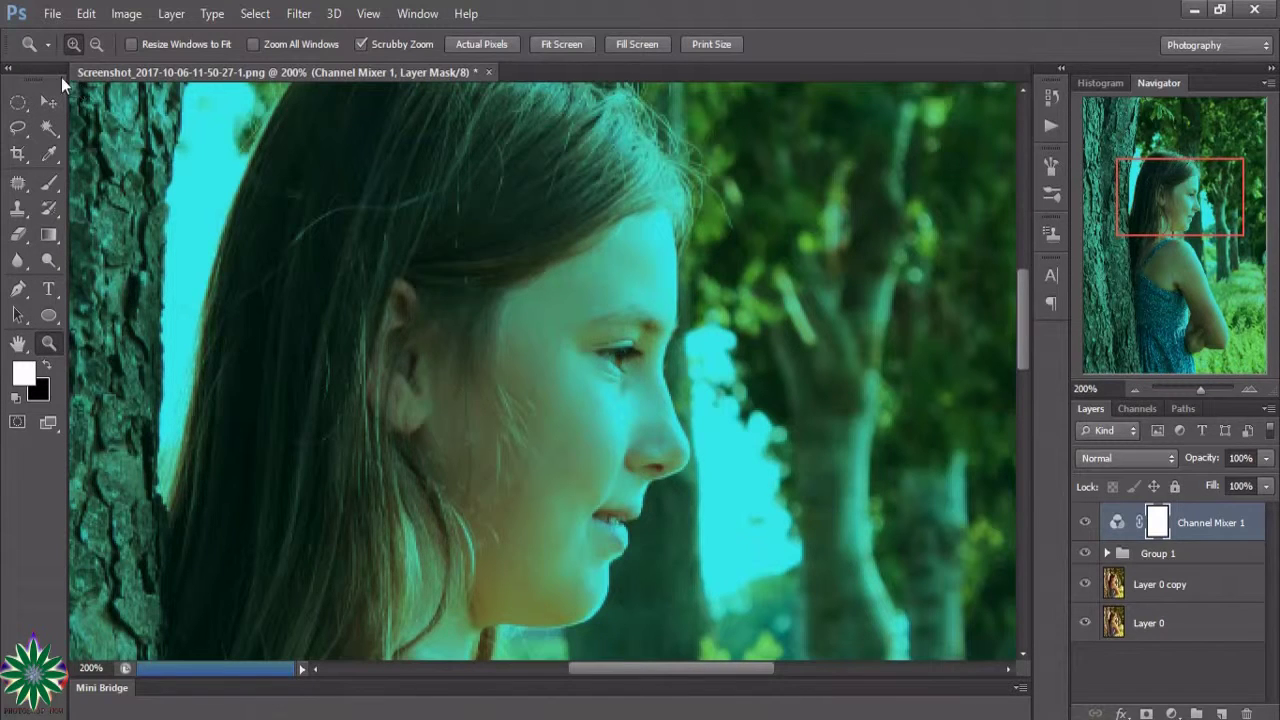
left_click(96, 46)
left_click(449, 294)
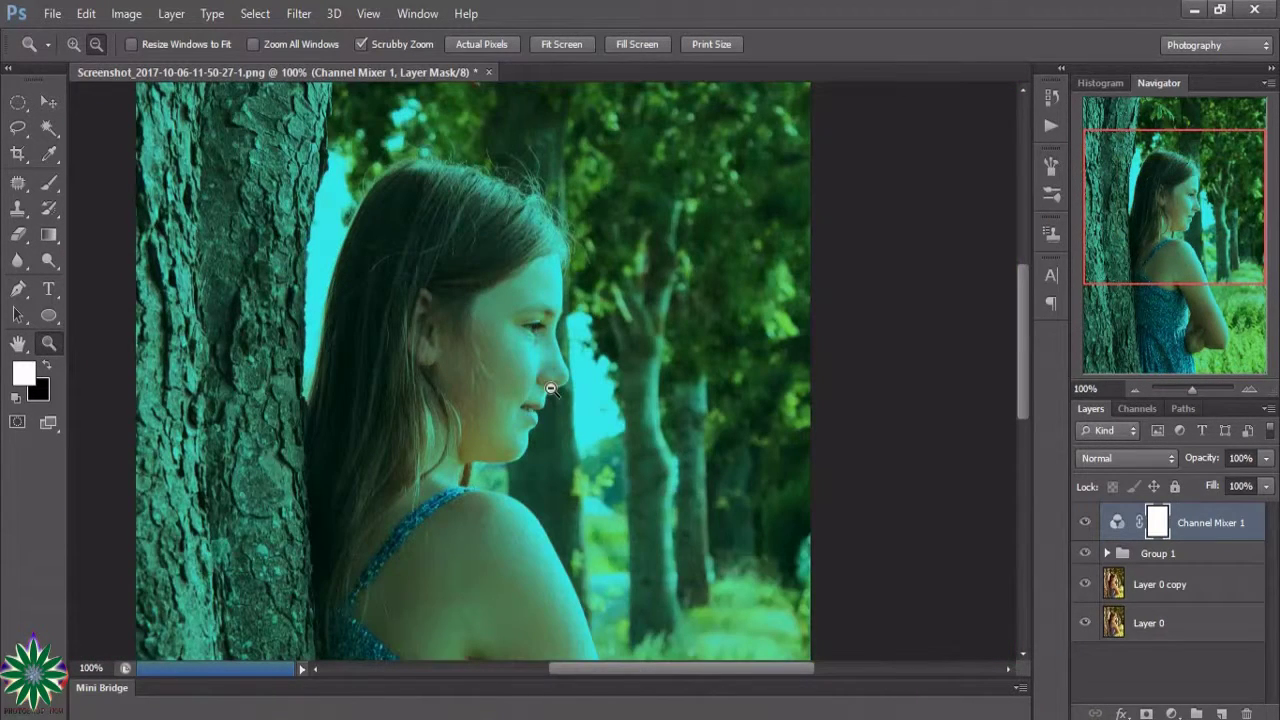
left_click_drag(621, 669, 613, 672)
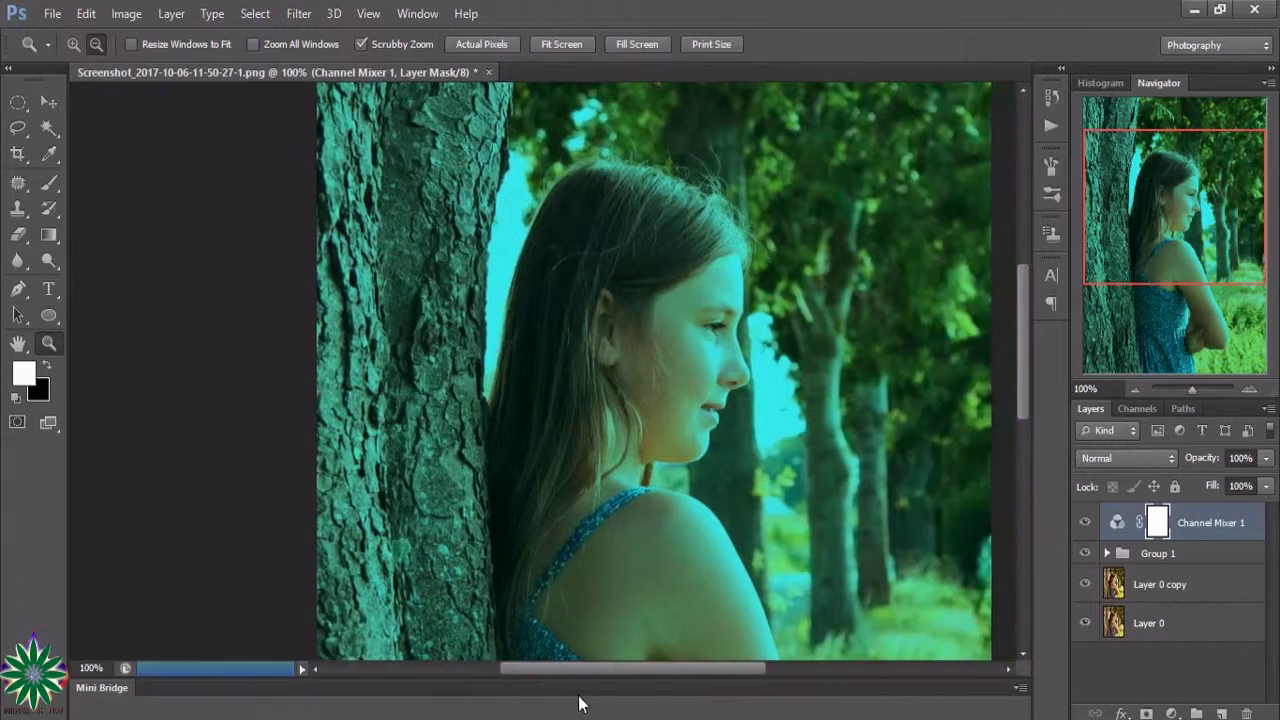
scroll(531, 640, "down", 3)
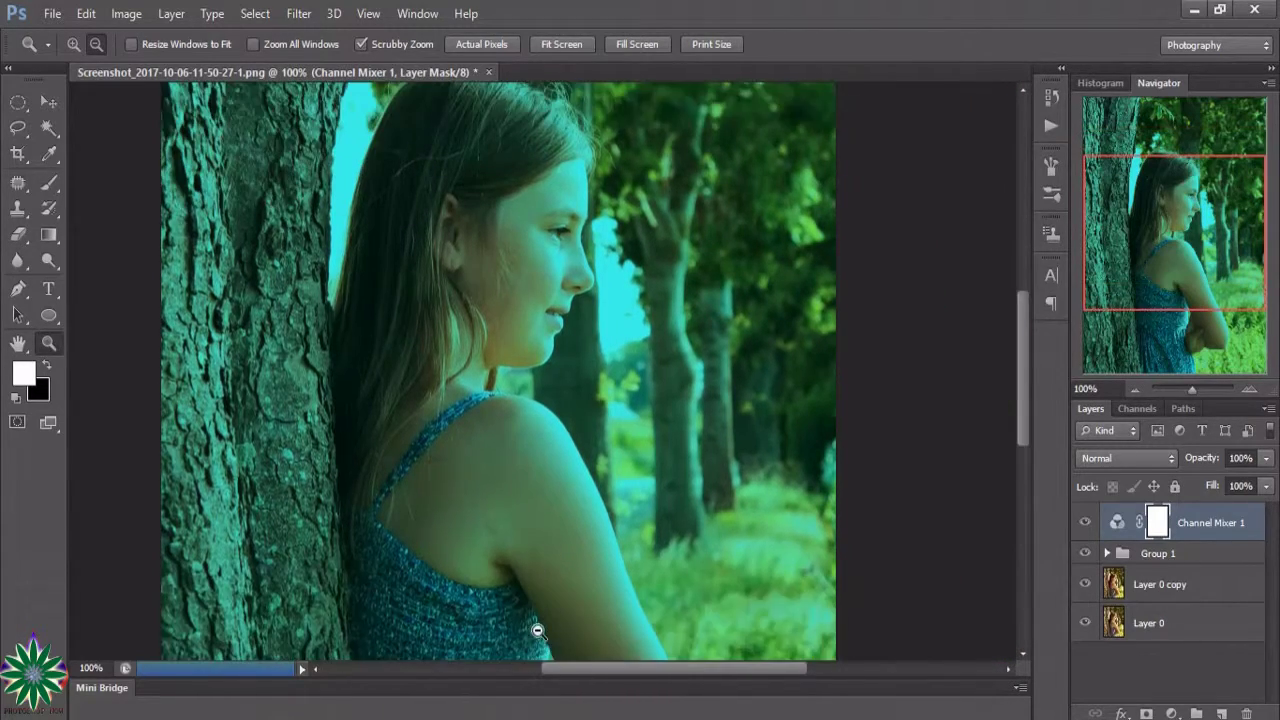
scroll(535, 625, "down", 3)
scroll(539, 625, "up", 2)
scroll(540, 625, "up", 3)
scroll(543, 612, "up", 1)
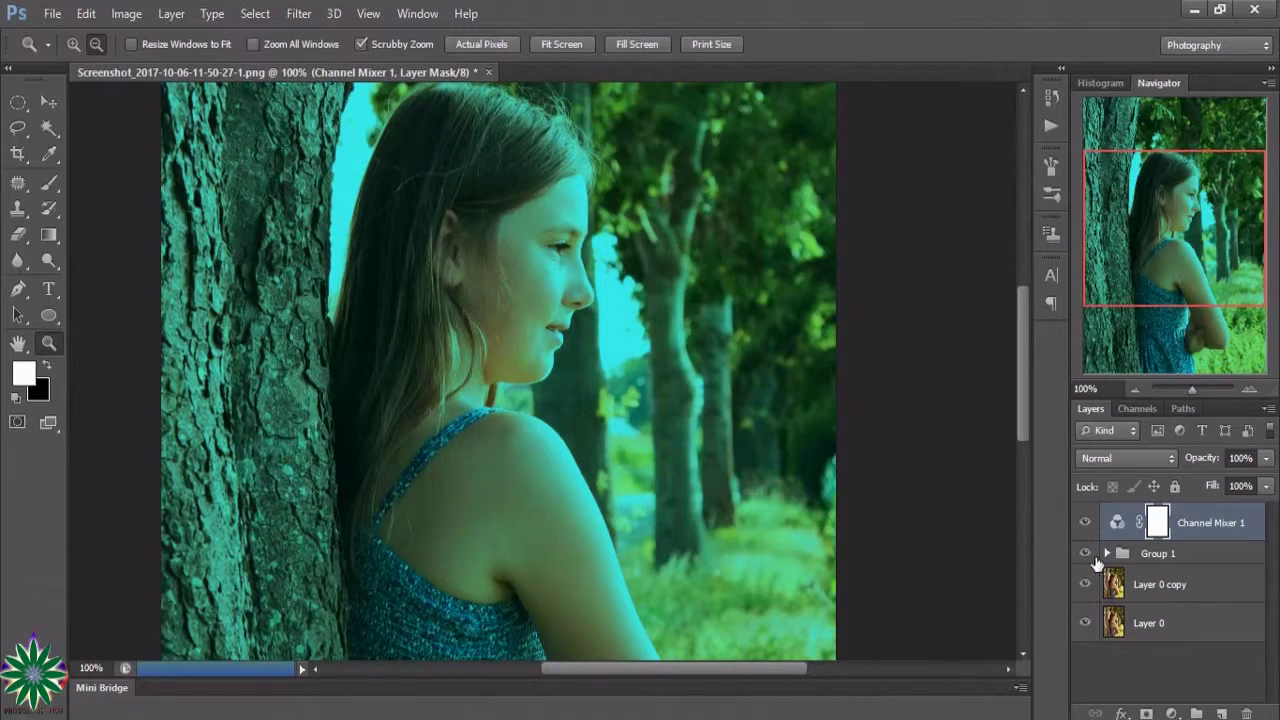
Toggle Group 1 and Channel Mixer 1 visibility to compare before and after
left_click(1087, 555)
left_click(1087, 555)
left_click(1086, 523)
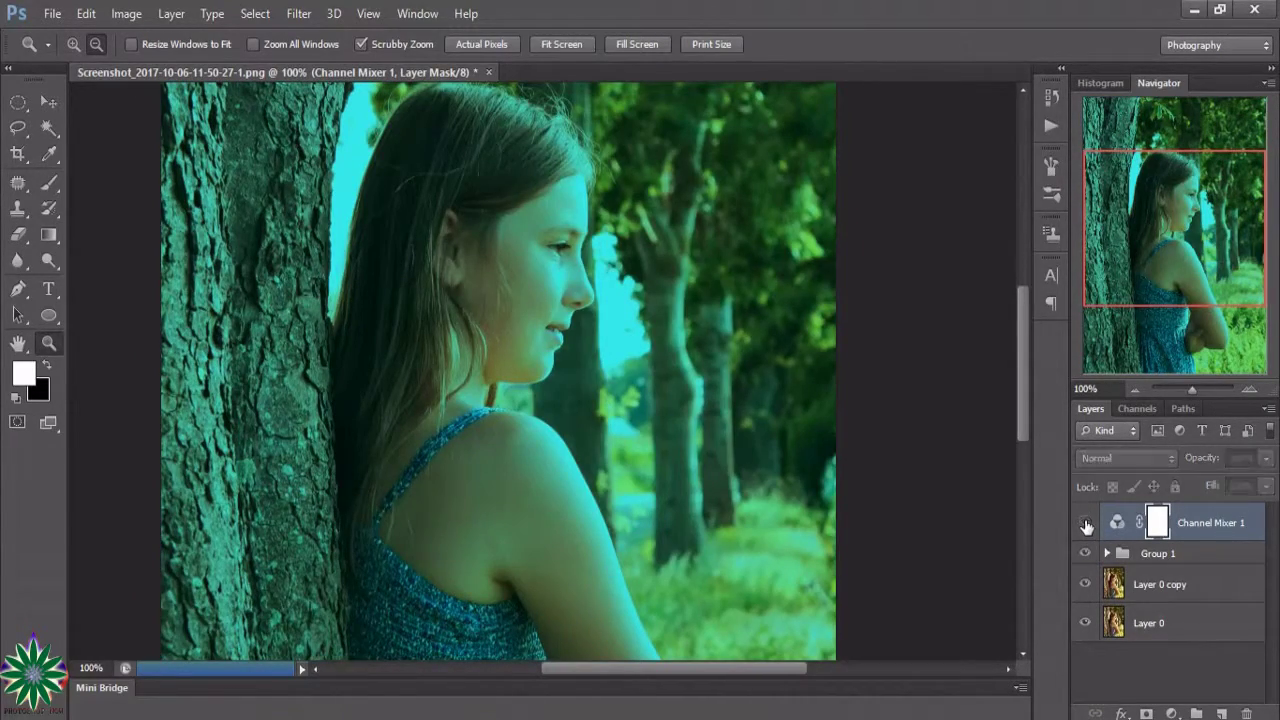
left_click(1086, 524)
left_click(1086, 524)
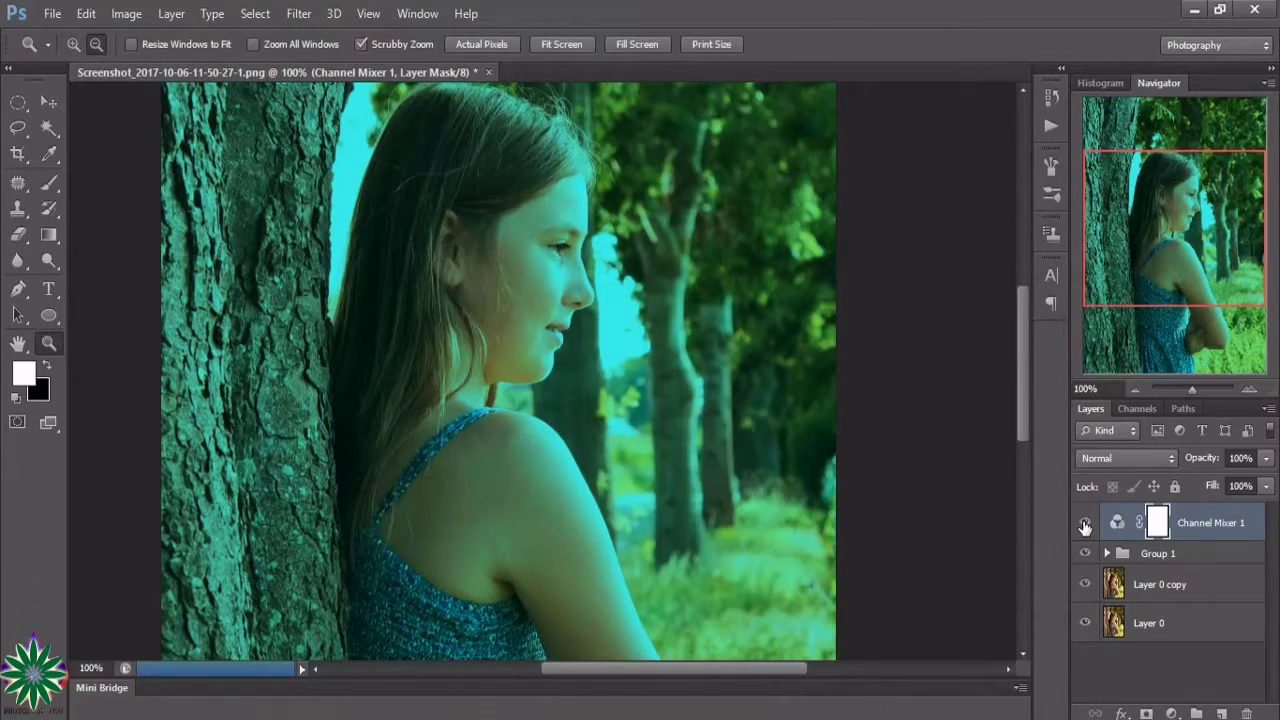